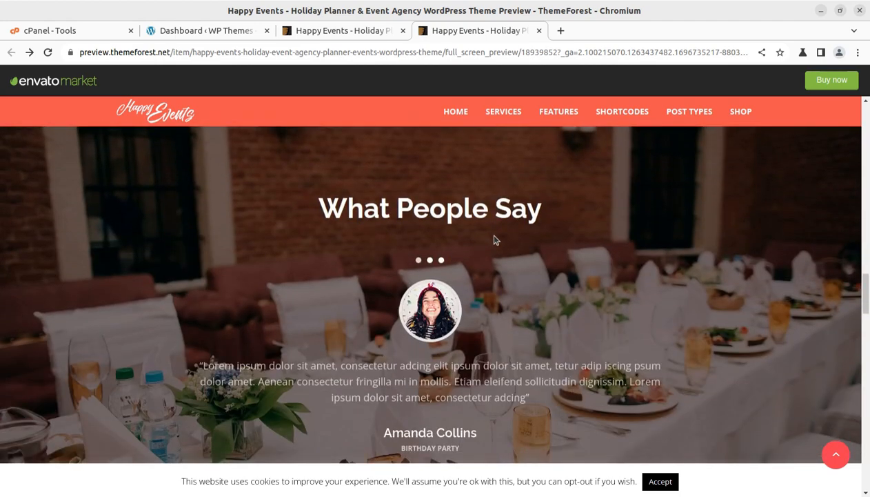
Look through the news and team sections of the Happy Events live preview and the theme's title on its ThemeForest item page
scroll(494, 239, down, 8)
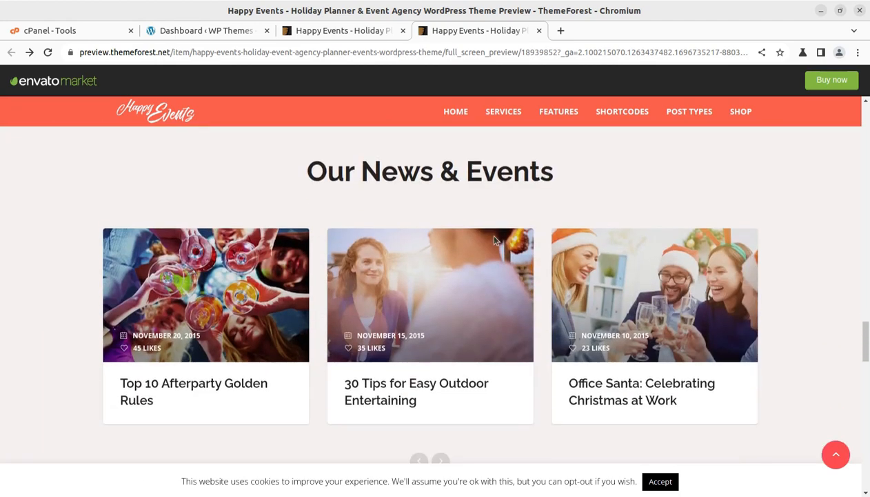
scroll(473, 186, down, 6)
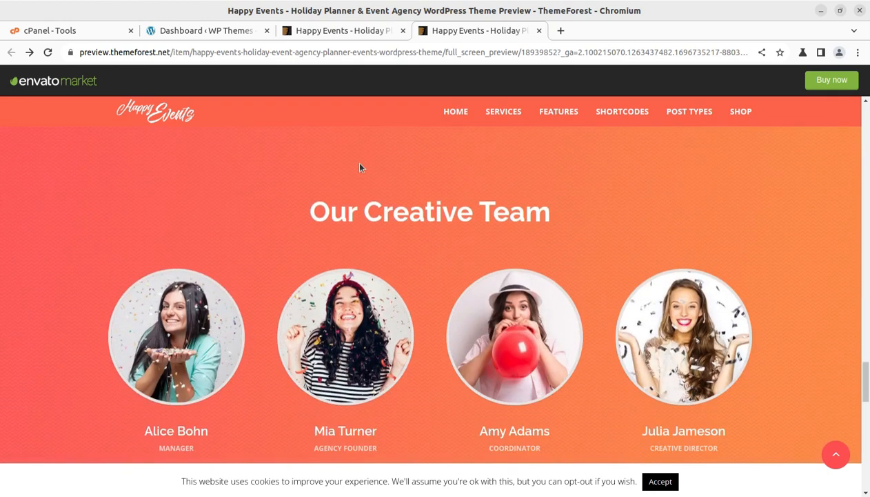
click(336, 32)
drag(144, 188, 248, 187)
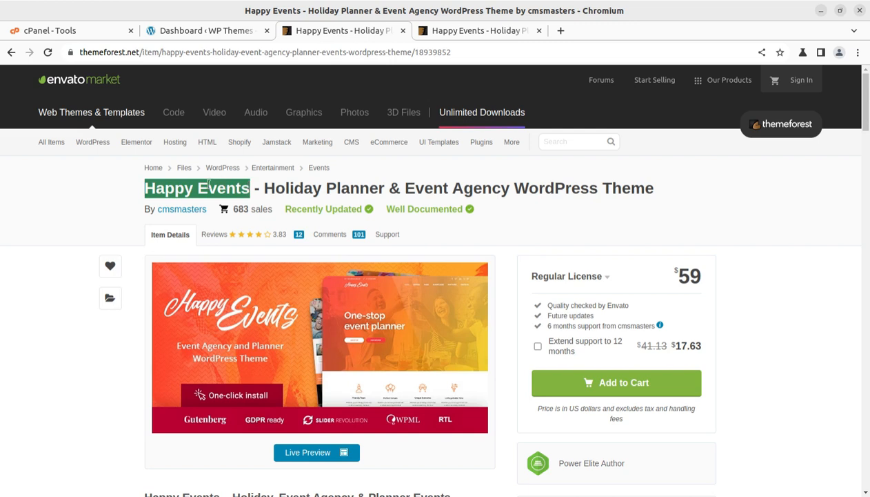
click(134, 197)
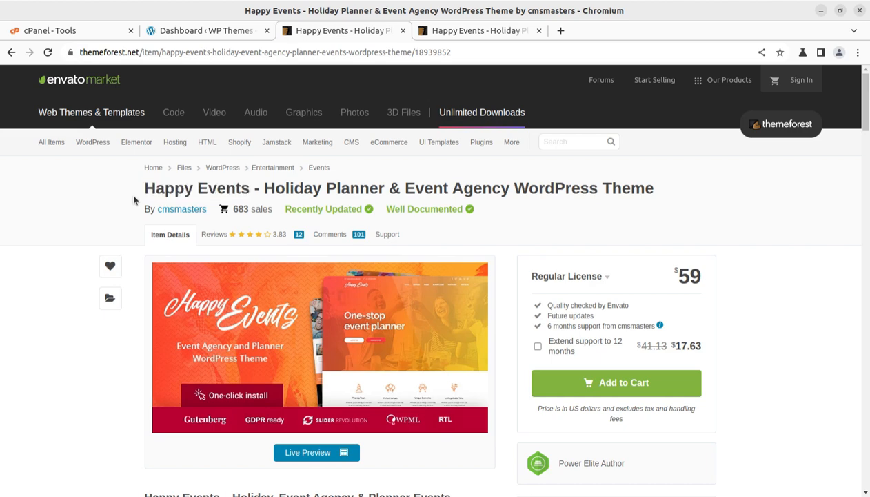
click(462, 35)
click(315, 31)
drag(143, 188, 521, 182)
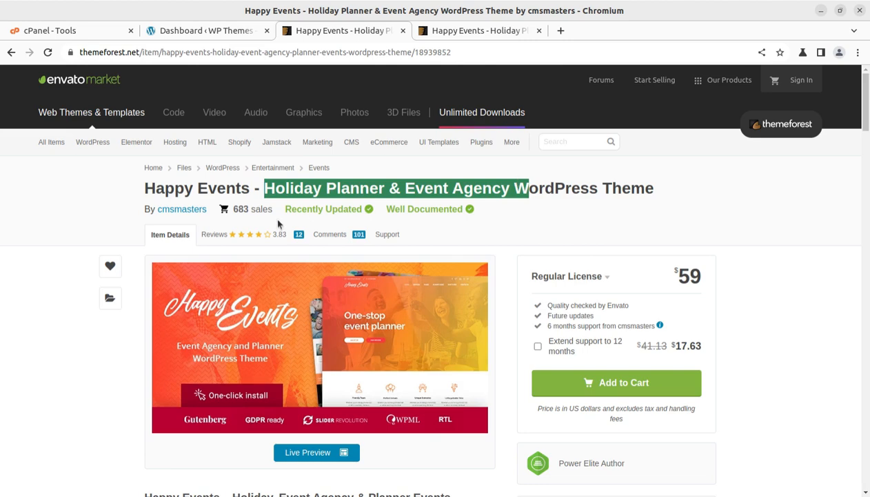
Review the author badge, the cmsmasters profile and the theme description on the Happy Events item page
scroll(640, 352, down, 2)
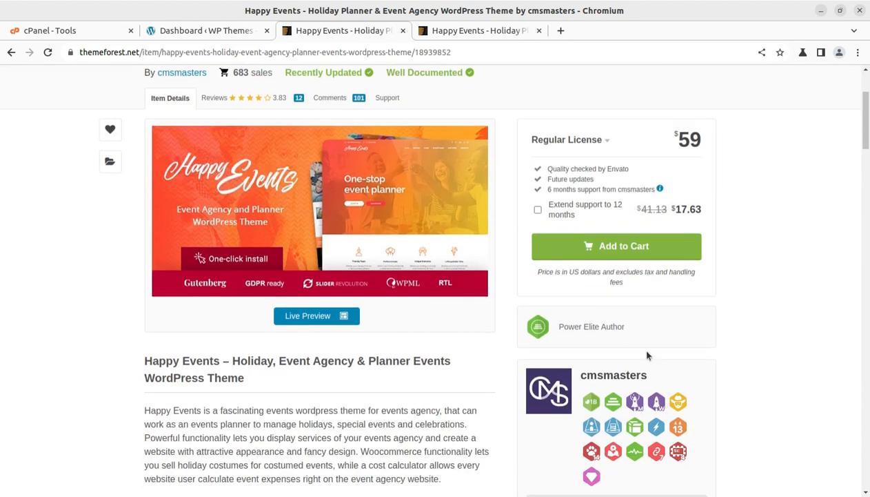
drag(654, 341, 558, 335)
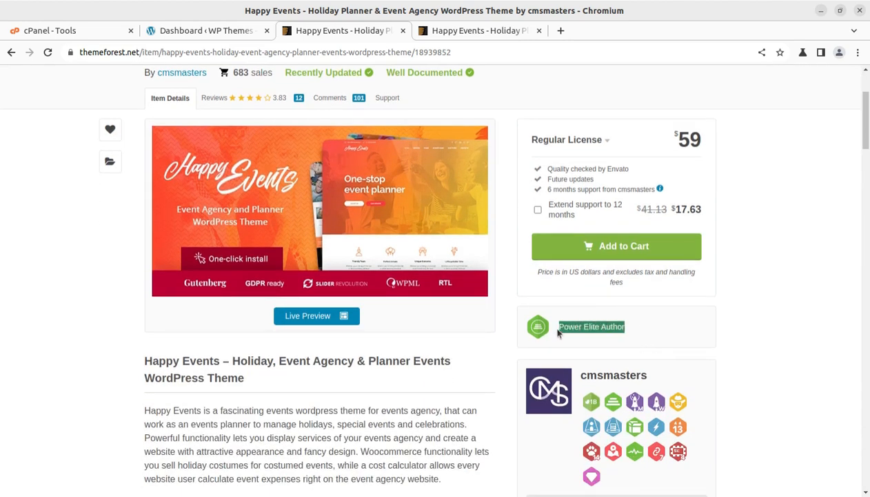
drag(662, 376, 580, 376)
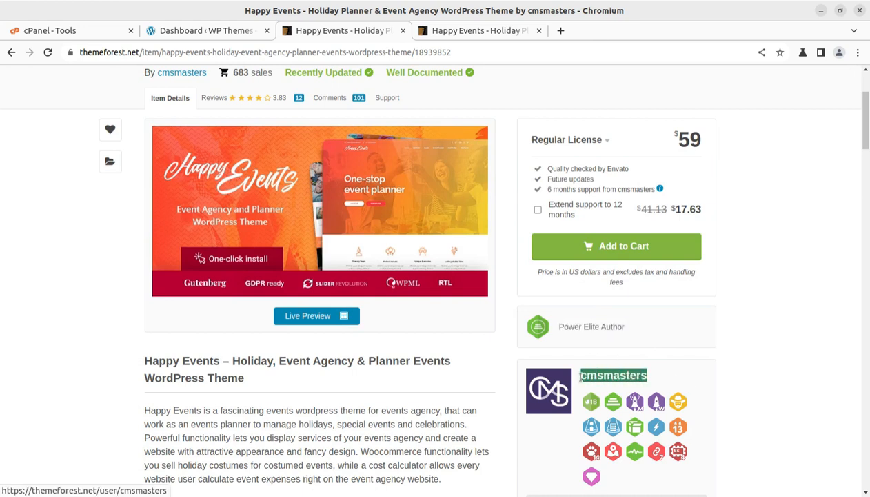
scroll(579, 375, down, 2)
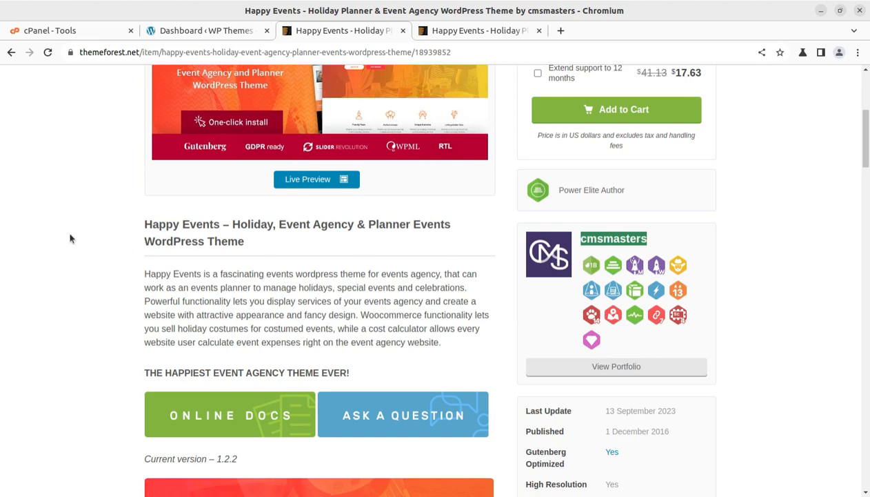
Look over the Happy Events live preview from the Our News & Events section back up to the header slider
click(470, 31)
scroll(326, 252, down, 5)
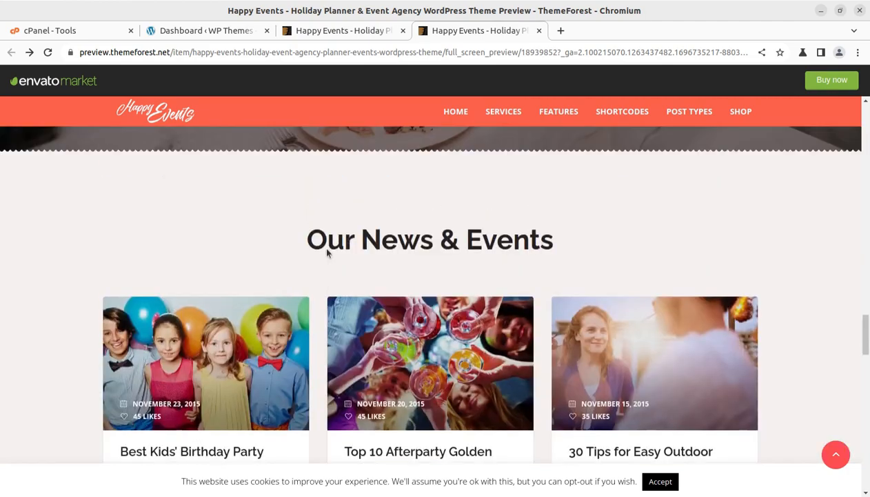
scroll(472, 276, up, 1)
scroll(471, 275, up, 20)
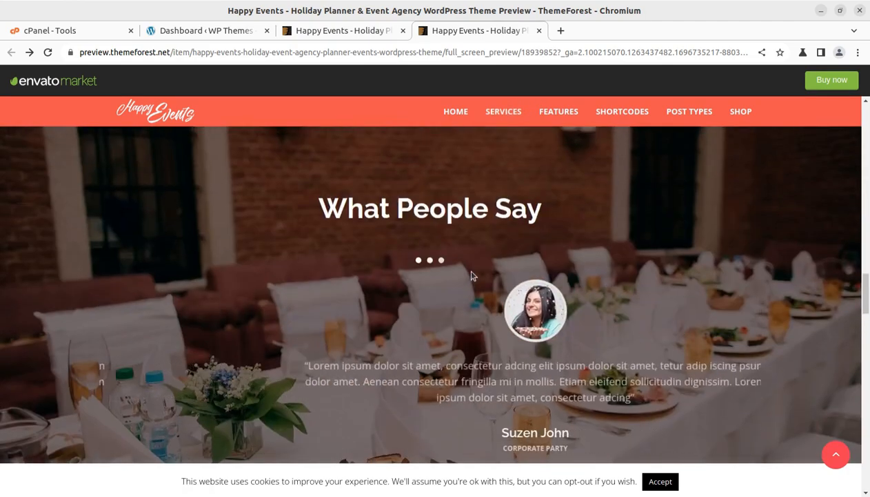
scroll(472, 275, up, 5)
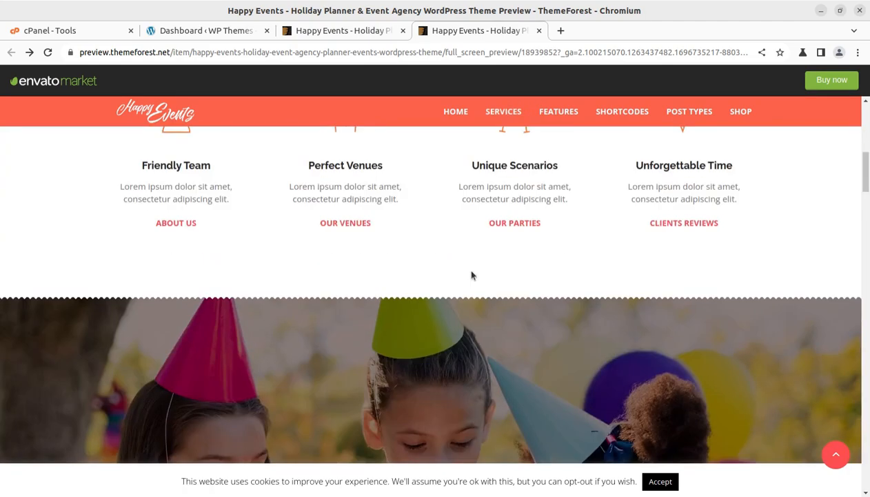
scroll(337, 317, up, 5)
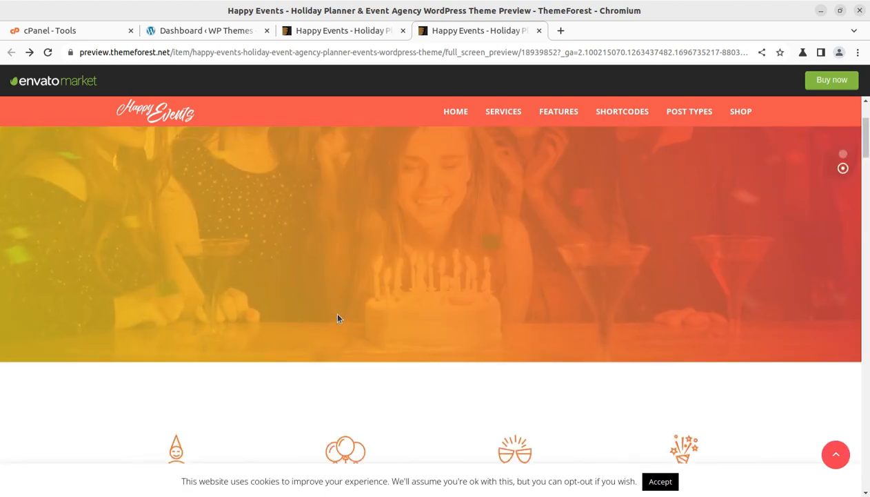
scroll(337, 317, up, 2)
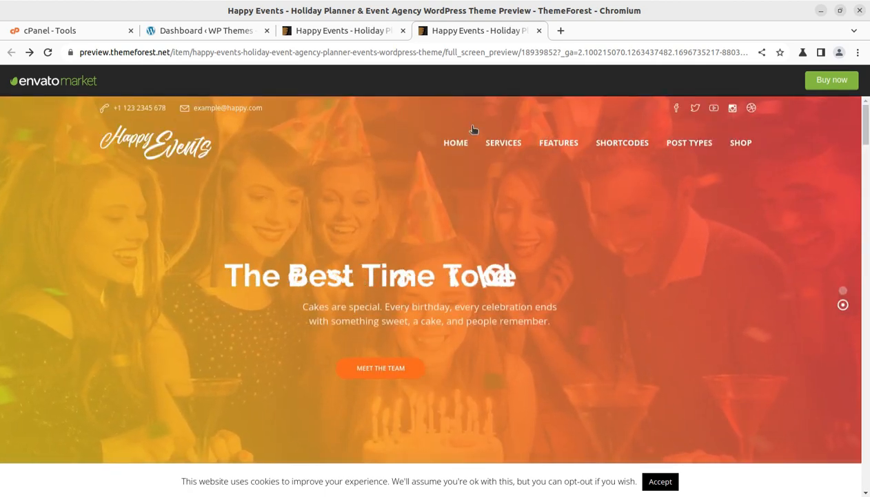
Examine the demo site's navigation entries, including the Features submenu, and the priced event packages on its home page
mouse_move(686, 152)
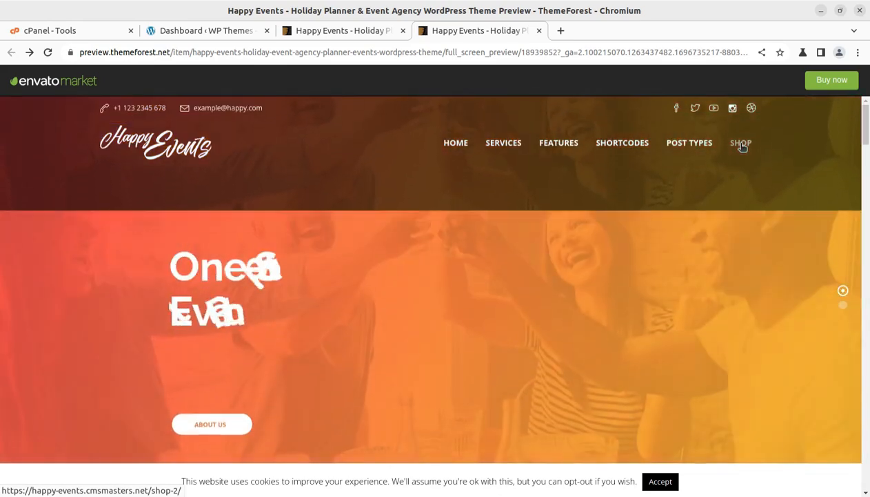
mouse_move(555, 142)
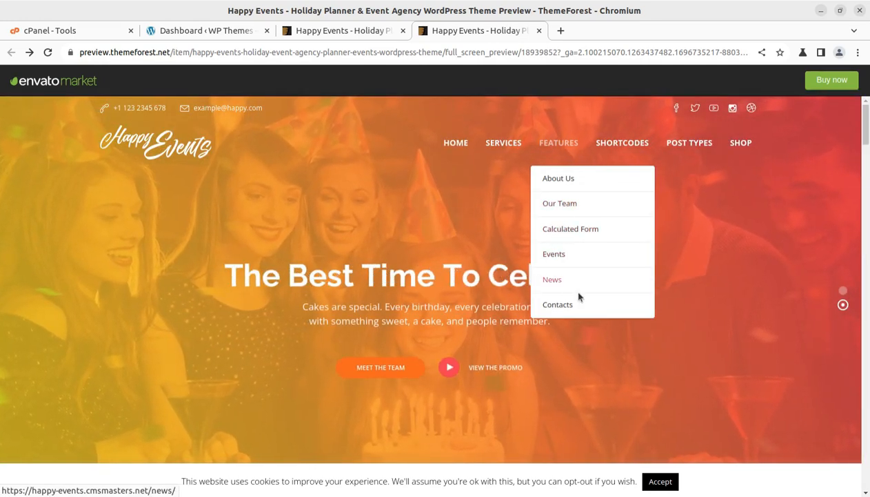
scroll(528, 294, down, 10)
scroll(529, 295, down, 6)
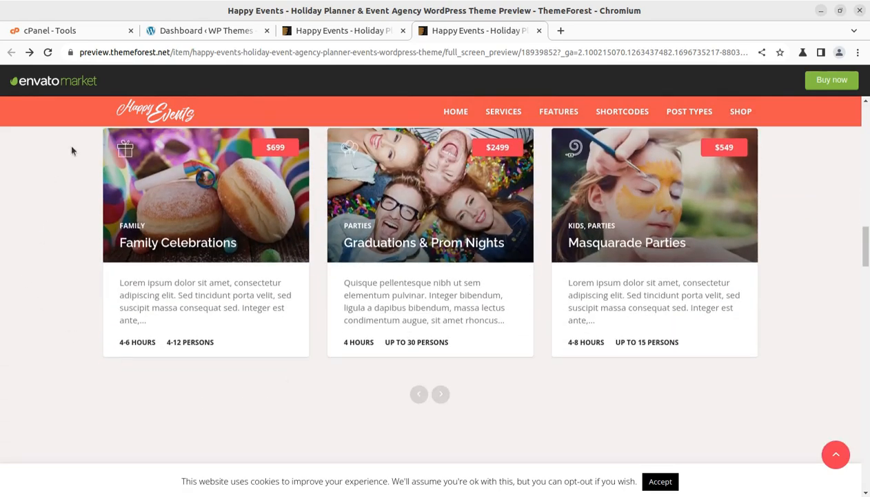
Revisit the theme's item page, then open i-create.co.in in a new browser tab and look over its home page
click(310, 31)
scroll(203, 233, up, 4)
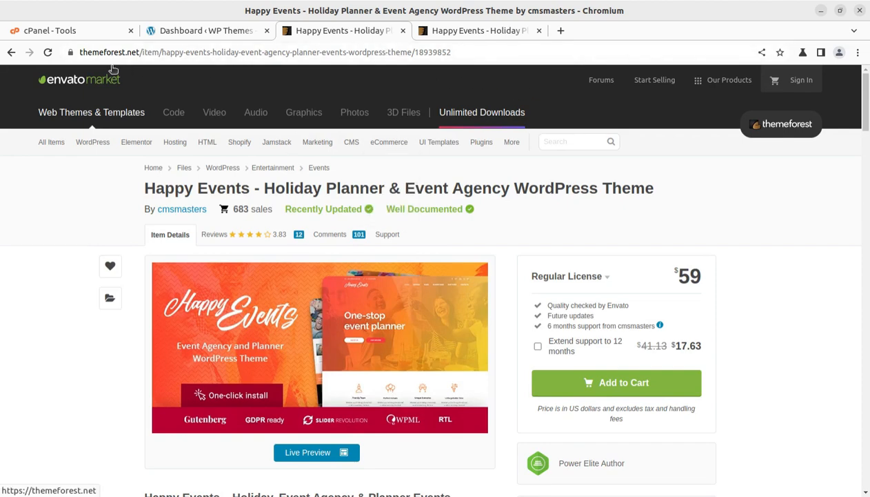
click(560, 31)
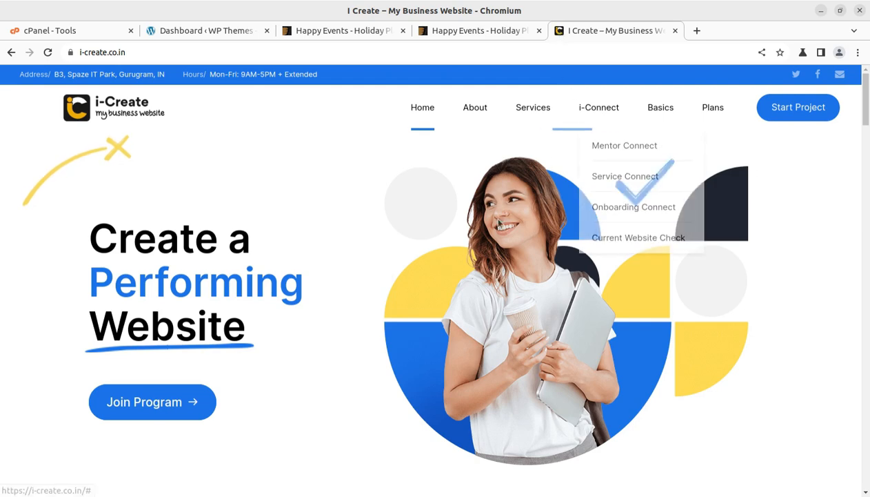
scroll(401, 251, down, 5)
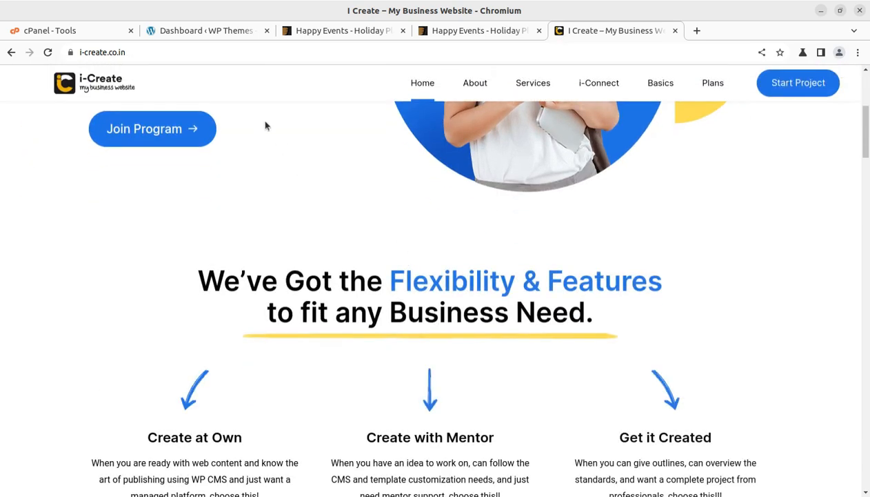
Look over the WordPress dashboard widgets and the Files and Databases tools in the hosting account's cPanel
click(203, 31)
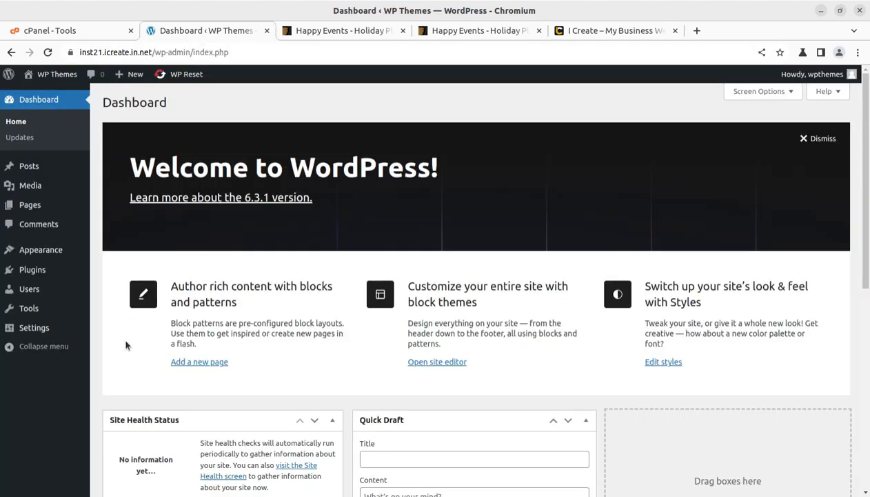
scroll(126, 341, down, 4)
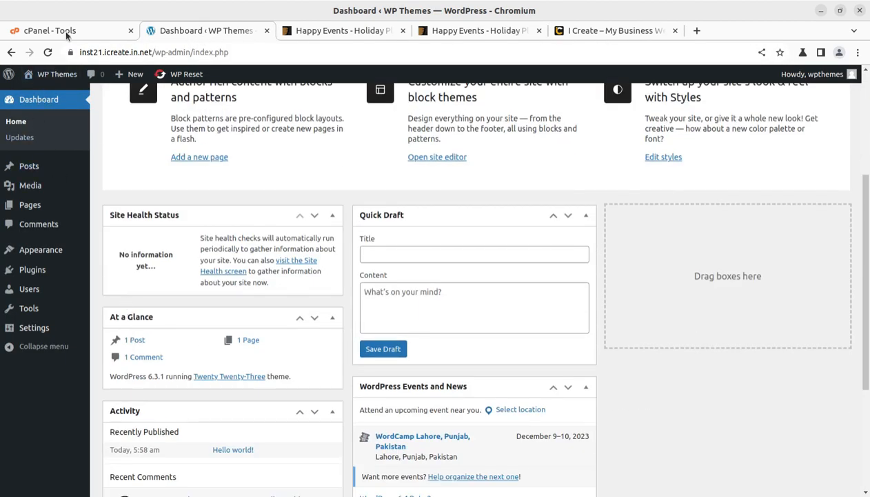
click(67, 32)
scroll(357, 307, down, 5)
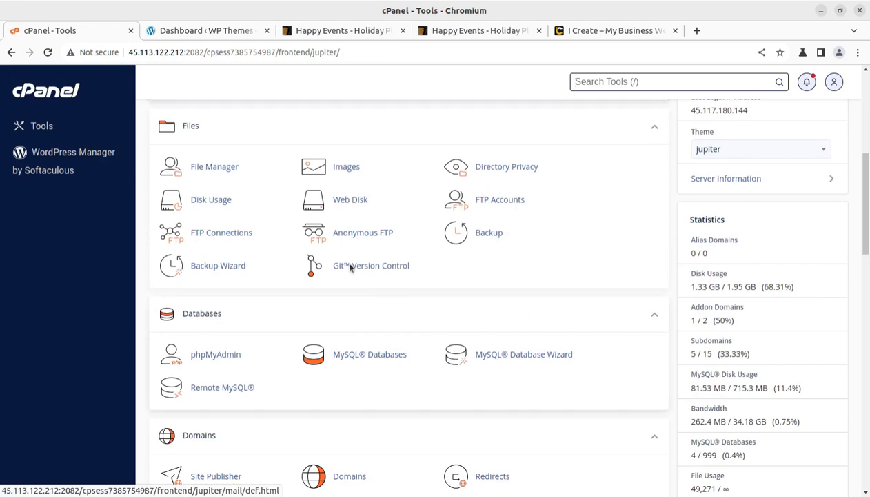
Revisit the Happy Events item page and the header of its live preview
click(312, 33)
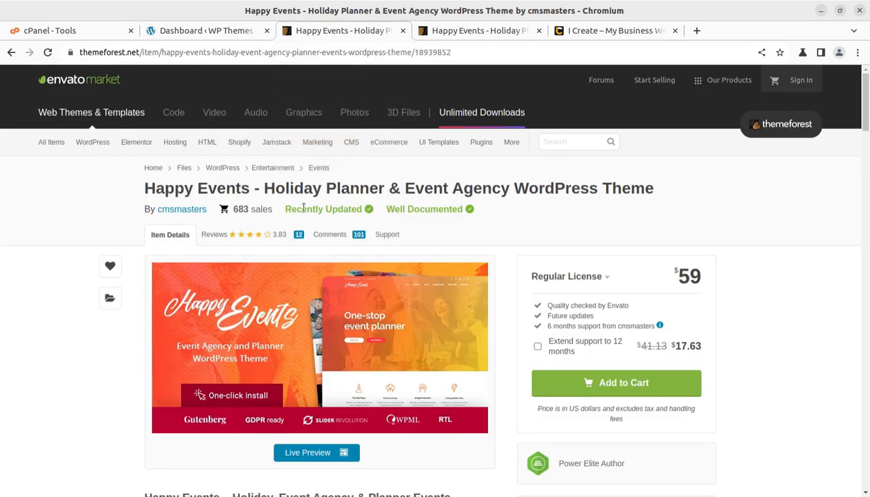
click(455, 33)
scroll(305, 229, up, 20)
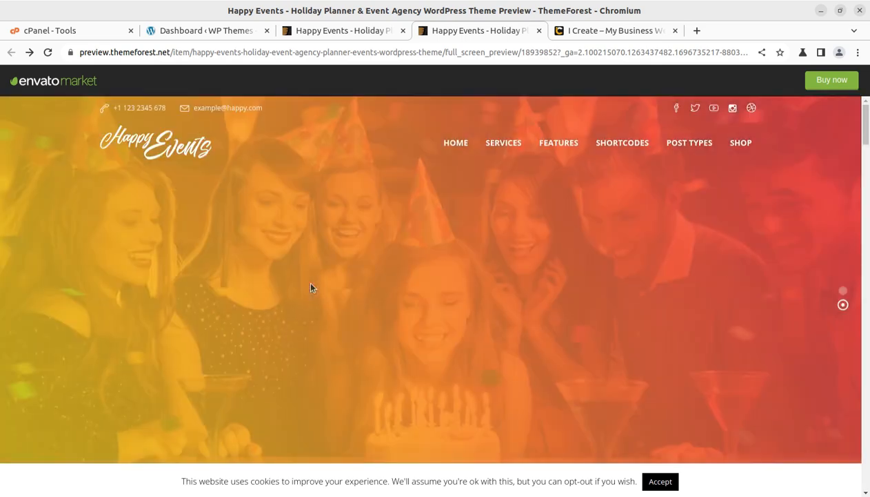
Switch to the file manager and inspect the happyevents_v1.2.2 folder's subfolders, happy-events.zip and happy-events-child.zip, then minimize the window
key(alt+Tab)
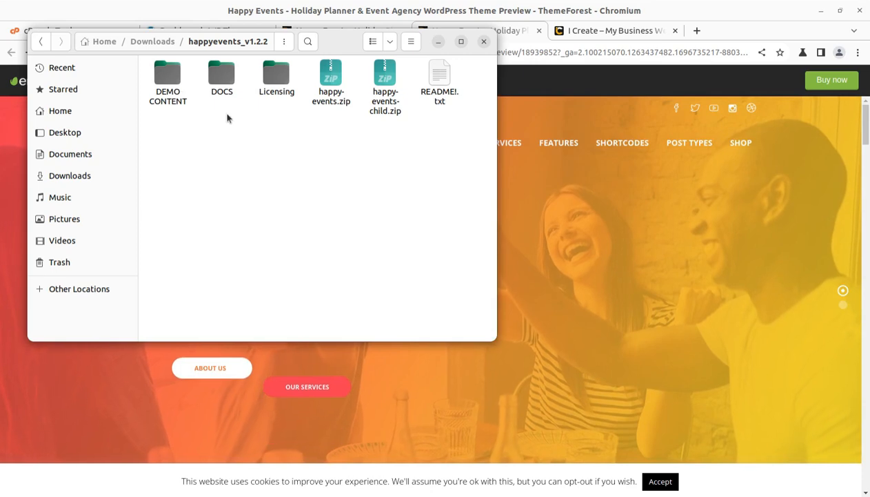
drag(334, 40, 343, 86)
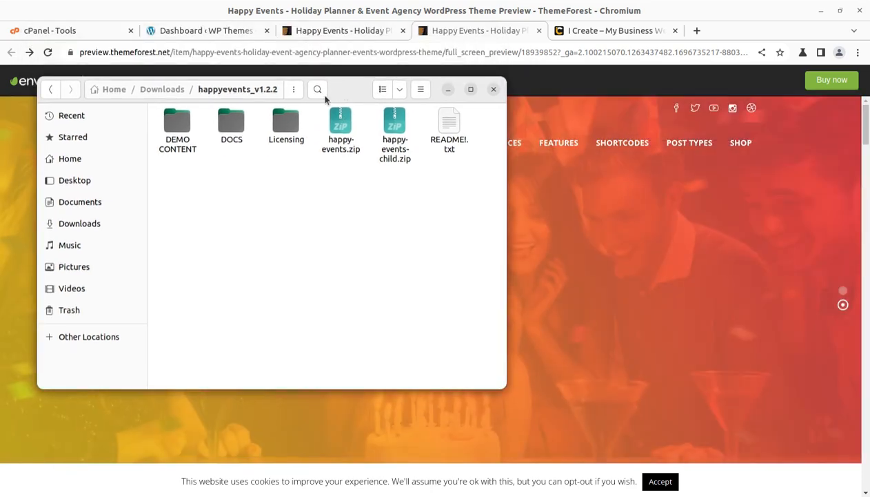
click(181, 127)
click(232, 126)
click(286, 125)
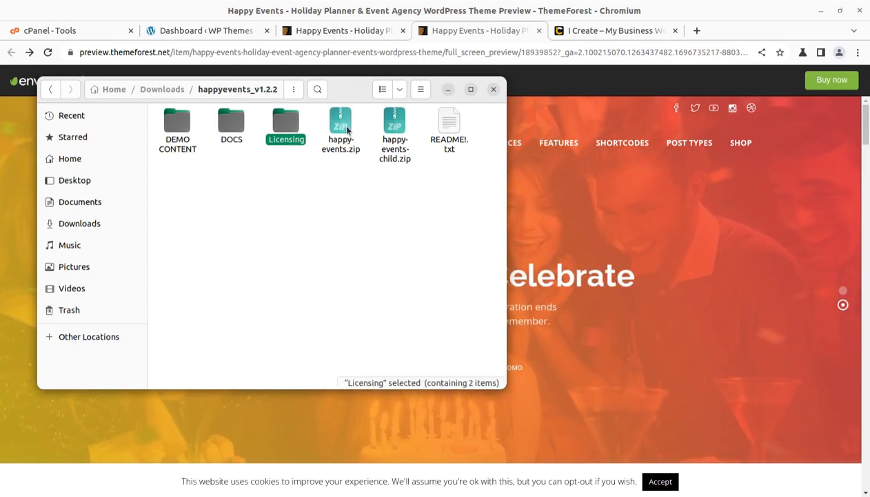
click(342, 125)
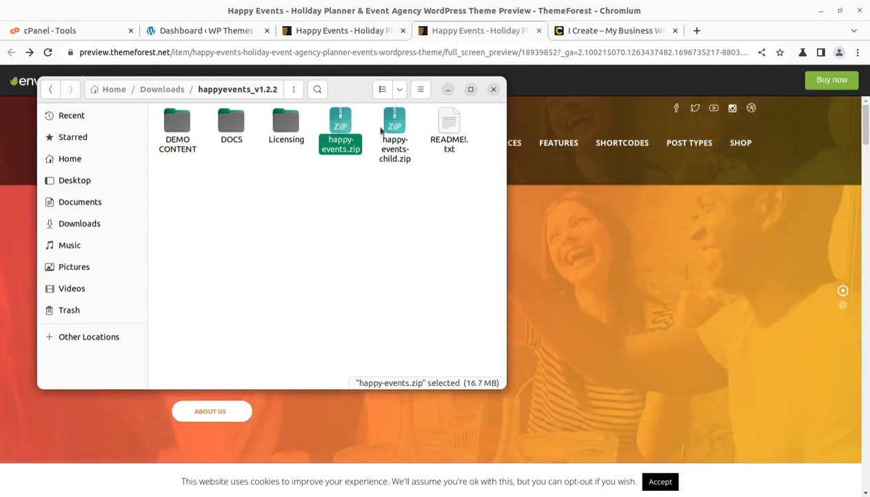
click(395, 128)
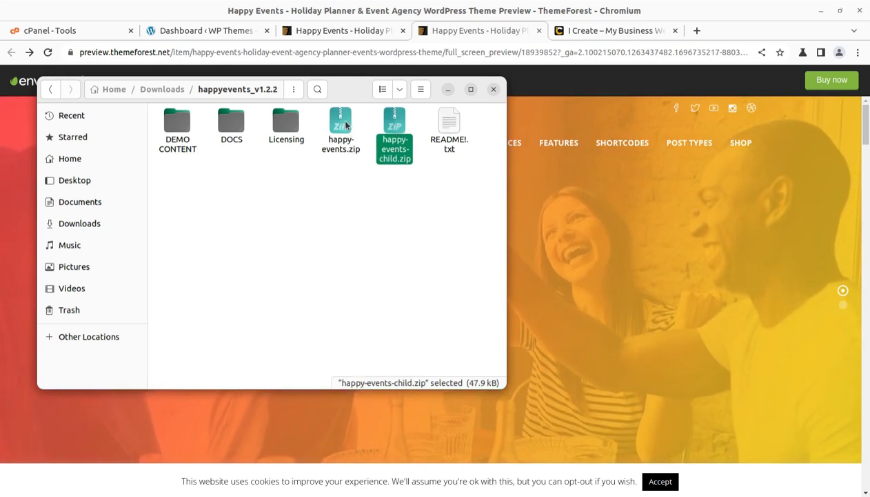
click(341, 123)
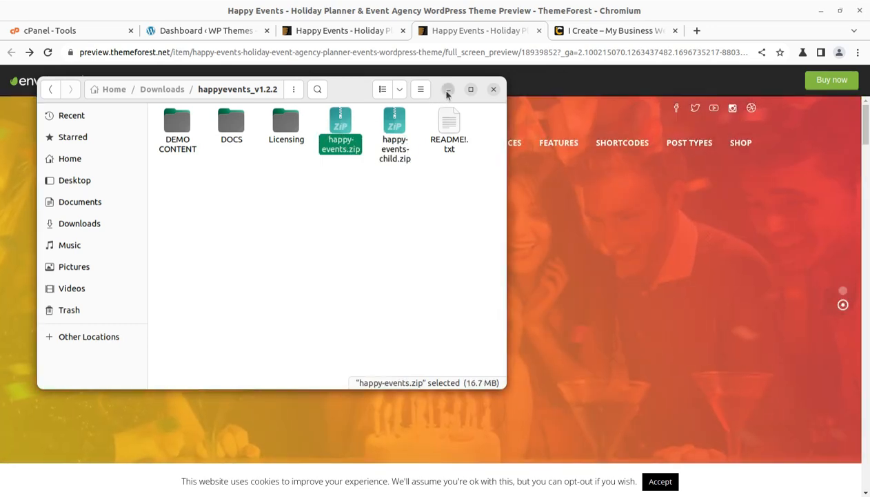
click(447, 89)
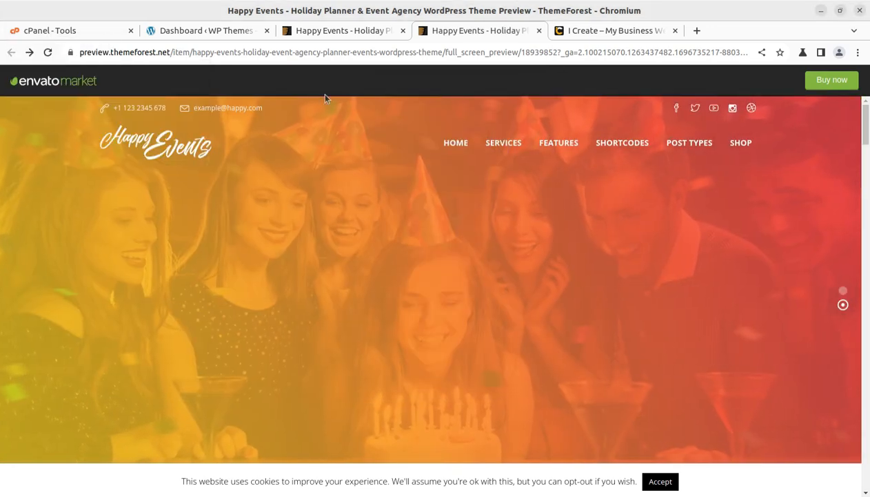
Return to the WordPress dashboard and open the page that manages the site's installed themes
click(178, 34)
scroll(149, 317, up, 3)
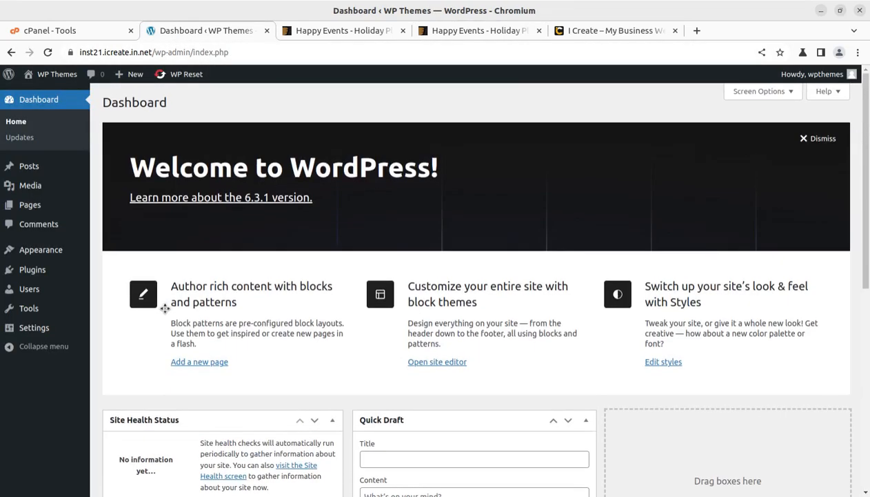
mouse_move(28, 252)
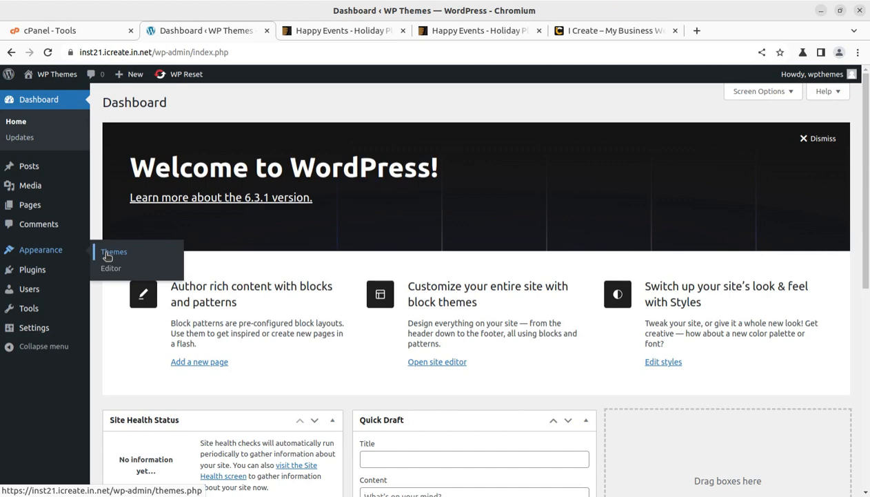
click(107, 256)
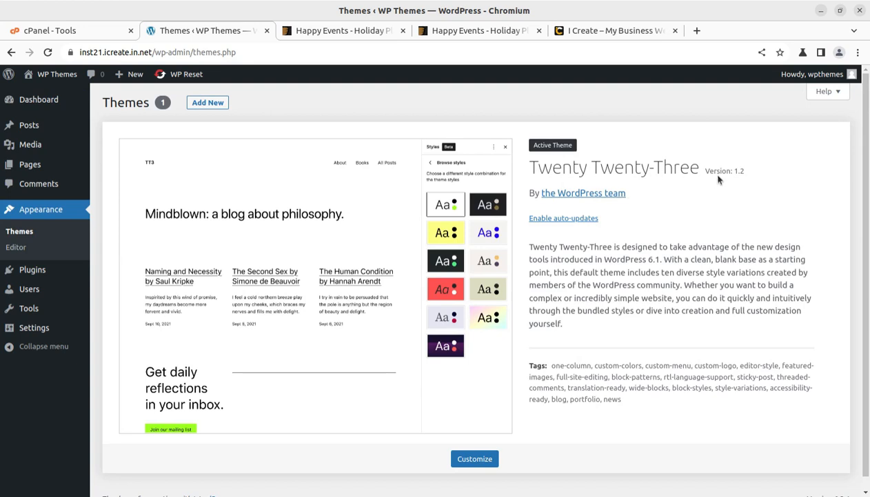
click(208, 104)
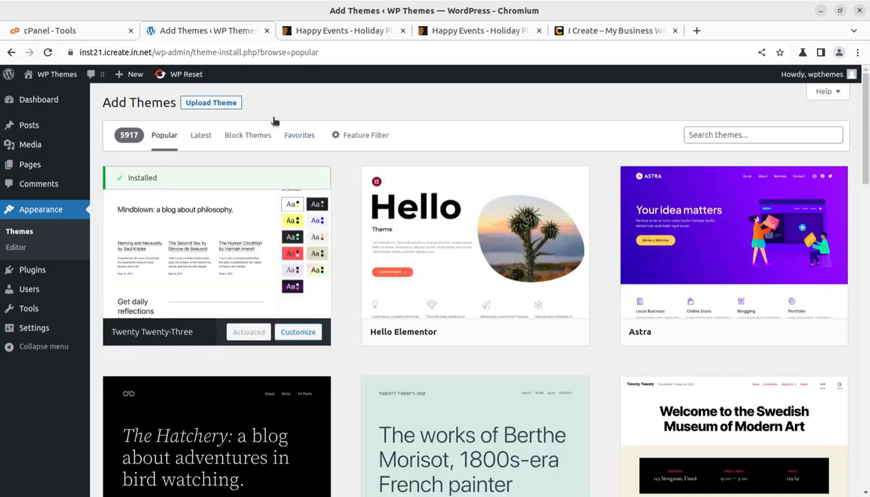
click(219, 103)
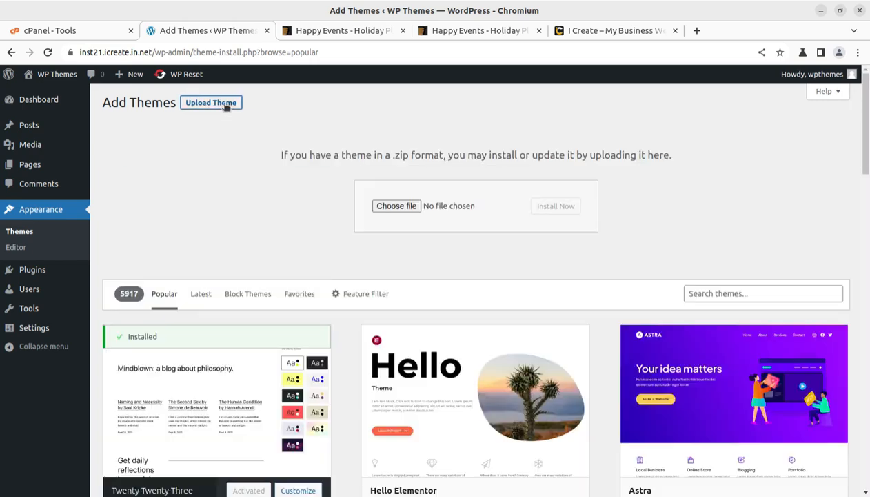
click(404, 211)
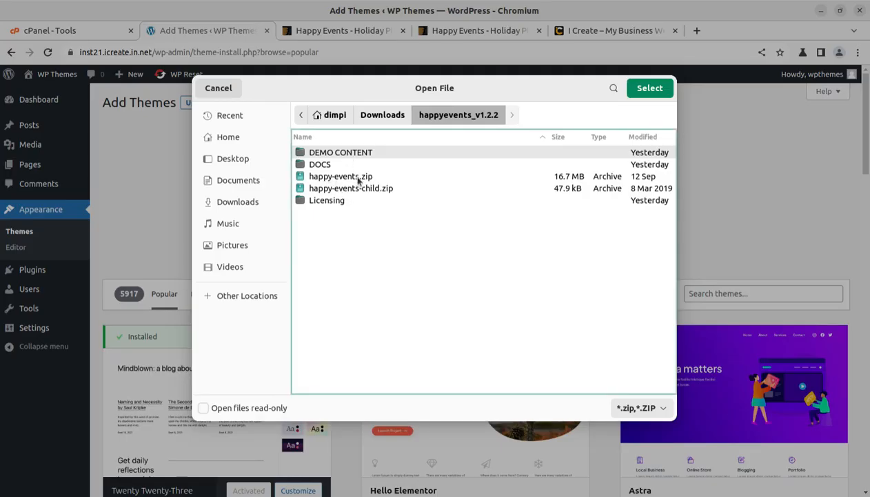
click(361, 178)
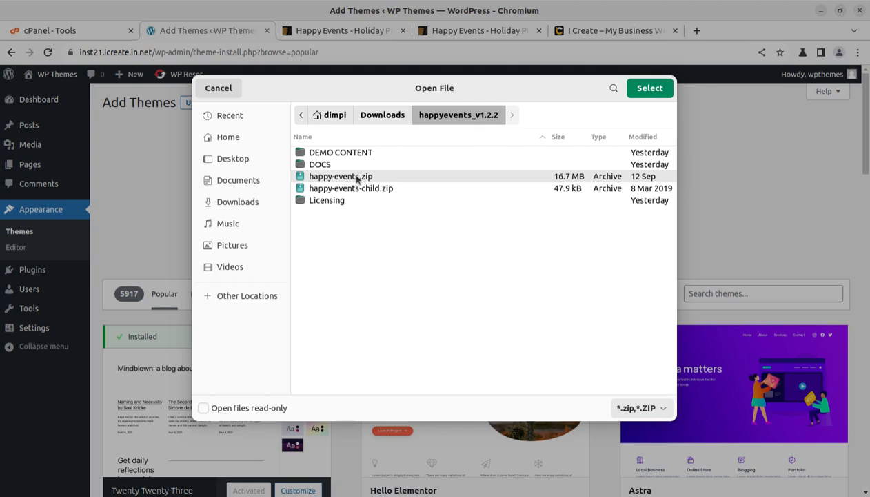
click(74, 29)
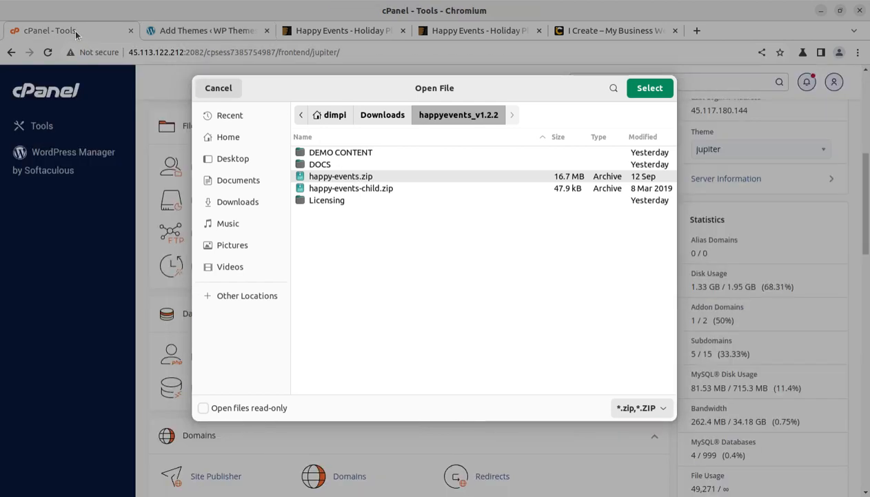
click(226, 87)
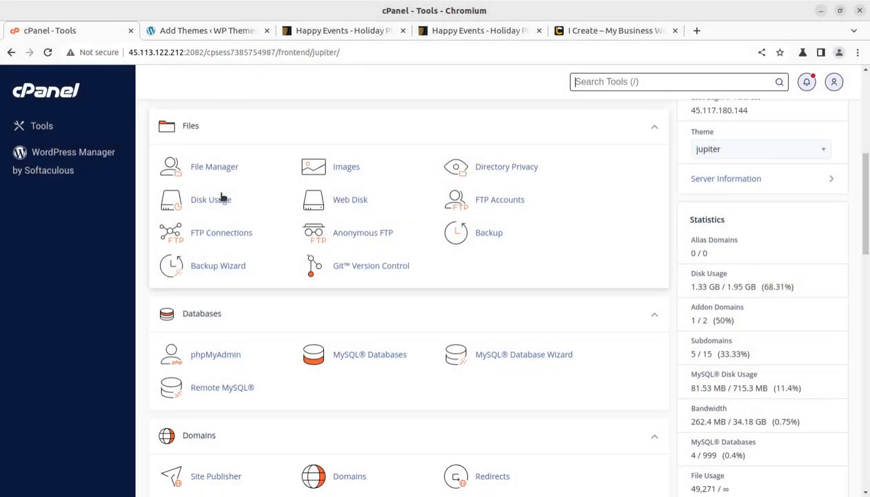
Open the hosting account's File Manager and go to the inst21.icreate.in.net/wp-content/themes folder
click(214, 167)
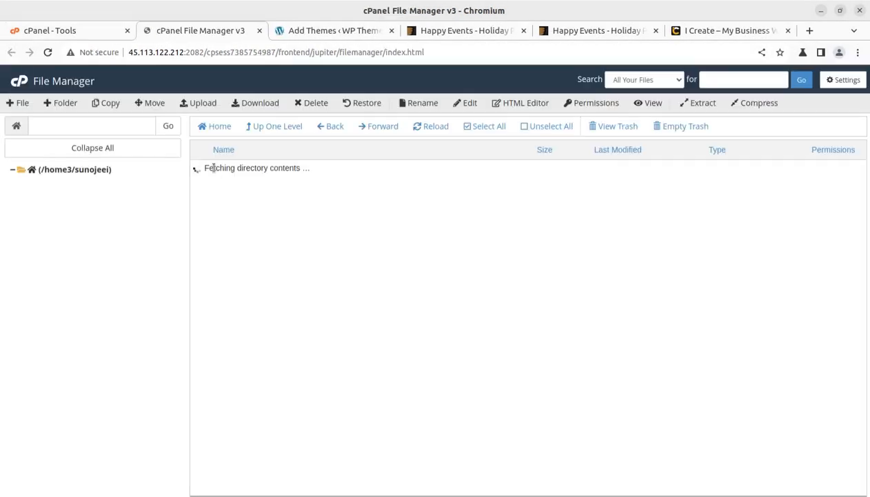
double_click(308, 240)
click(319, 35)
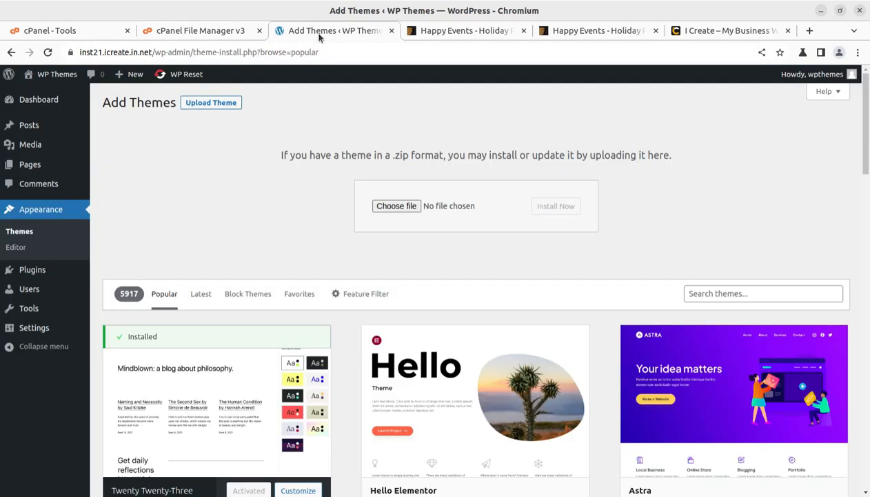
click(76, 33)
click(210, 34)
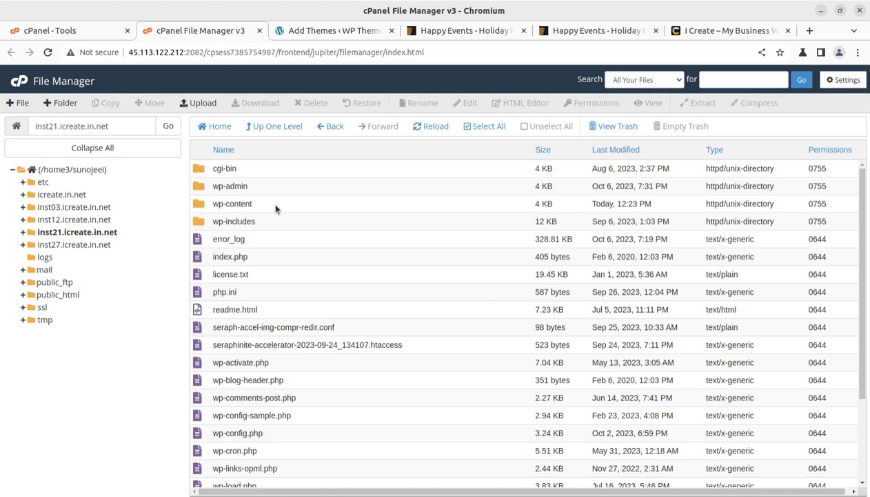
double_click(276, 206)
double_click(263, 186)
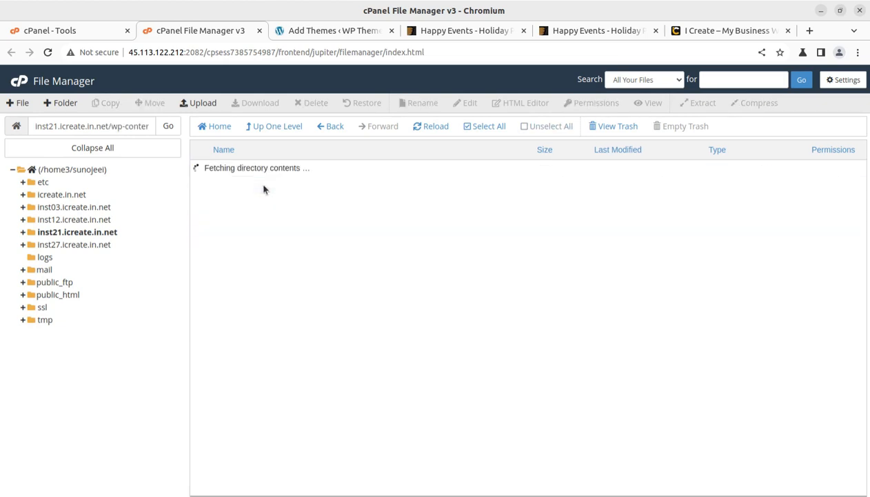
Upload happy-events.zip from the local happyevents_v1.2.2 folder to wp-content/themes and return to that folder's listing
click(201, 103)
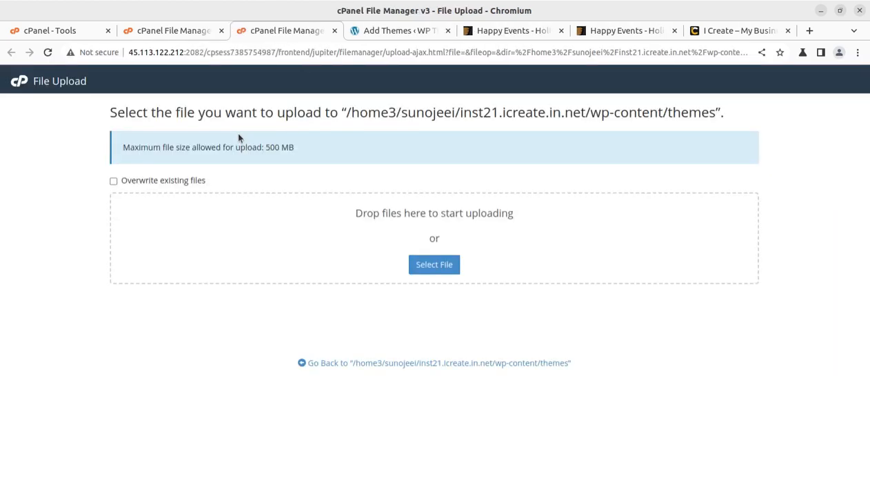
click(434, 264)
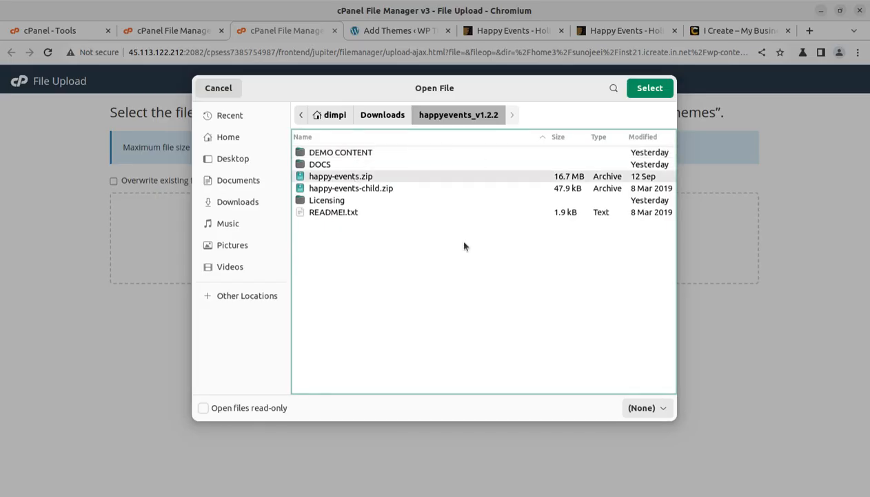
click(631, 89)
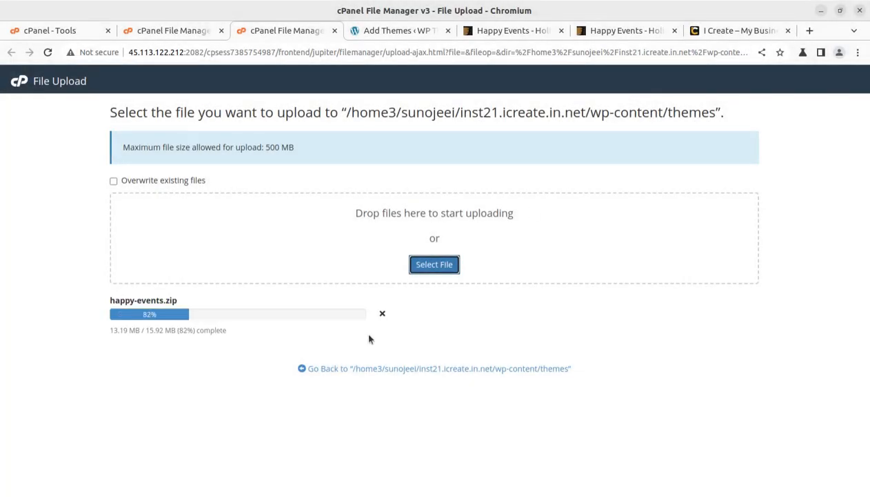
click(408, 369)
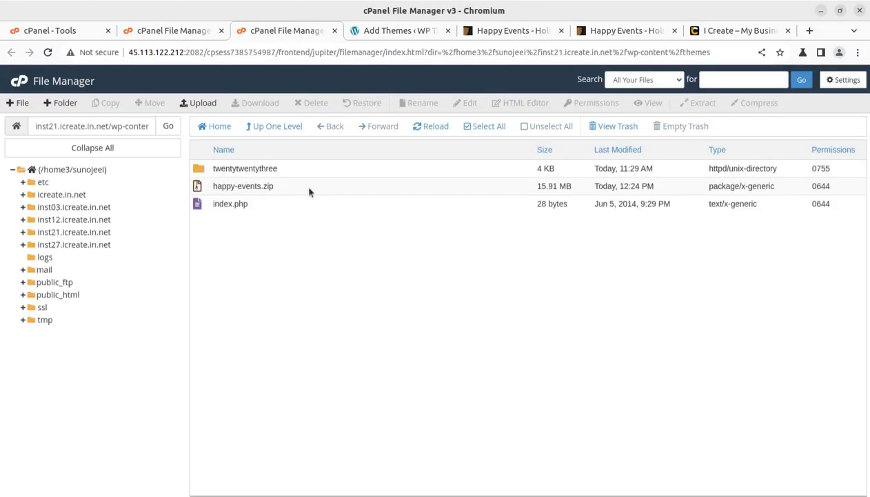
Extract happy-events.zip into /inst21.icreate.in.net/wp-content/themes, look through the extracted happy-events folder and return to the themes folder
right_click(309, 192)
click(340, 313)
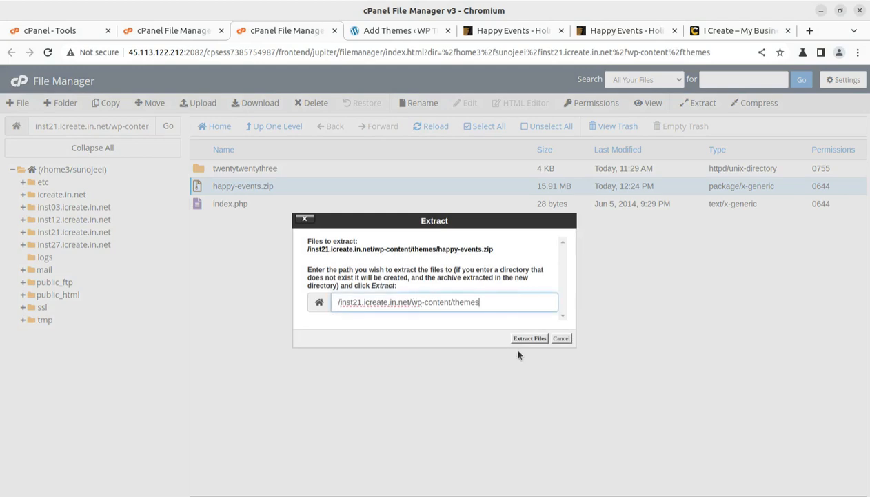
click(519, 338)
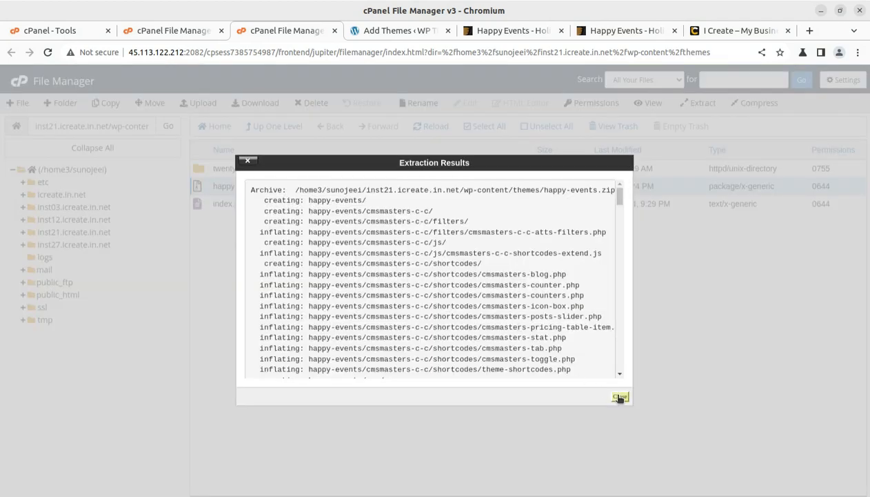
click(619, 397)
click(420, 126)
double_click(332, 175)
scroll(357, 245, down, 2)
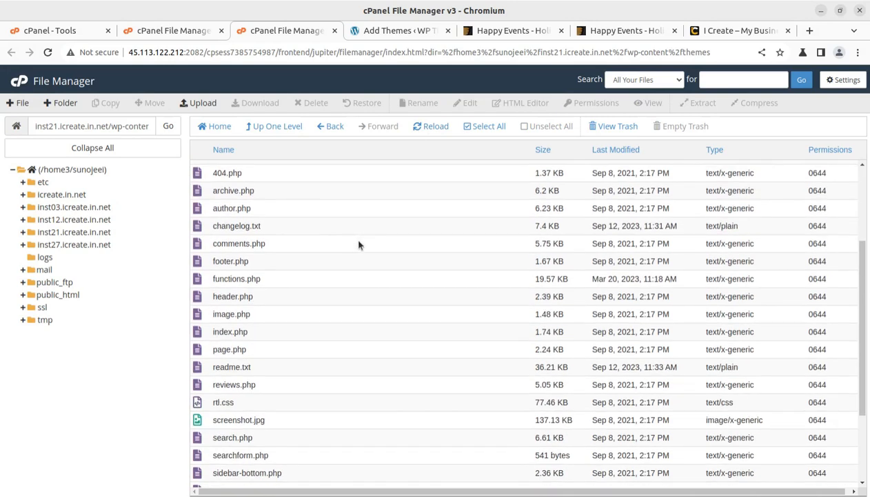
scroll(358, 244, down, 3)
scroll(359, 245, up, 5)
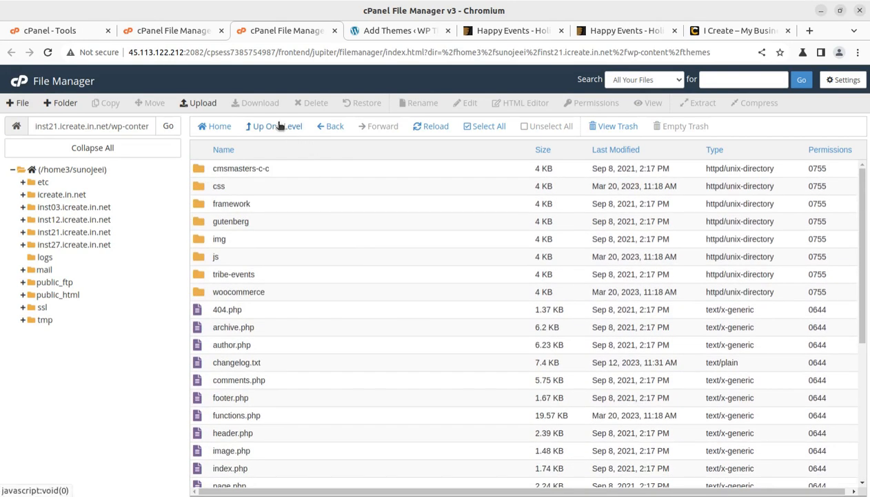
click(280, 126)
Permanently delete happy-events.zip from the themes folder, skipping the trash, and close the extra file manager tab
click(293, 206)
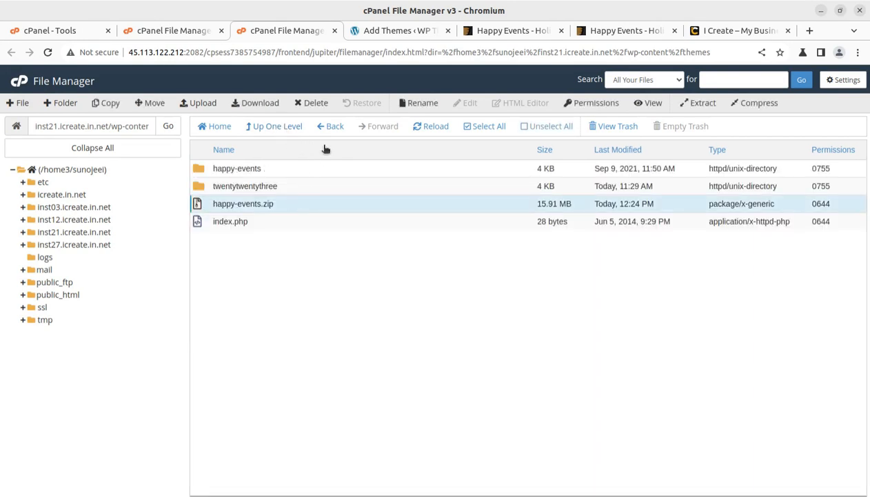
click(314, 103)
click(317, 284)
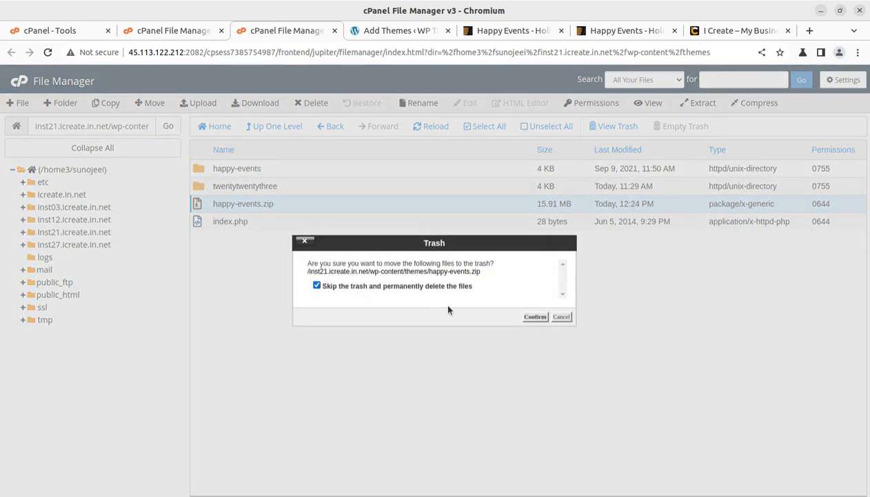
click(533, 317)
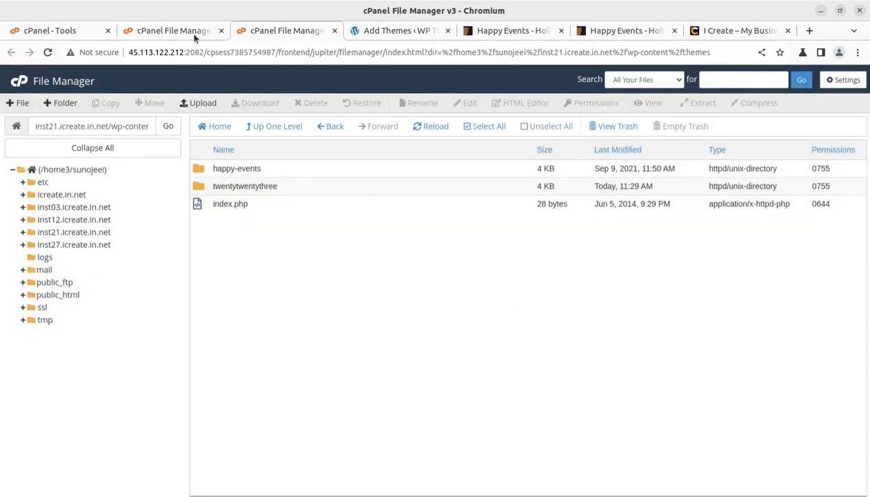
click(221, 31)
Return to WordPress, reopen the installed themes page and view the Happy Events theme's details, including its name and version
click(252, 31)
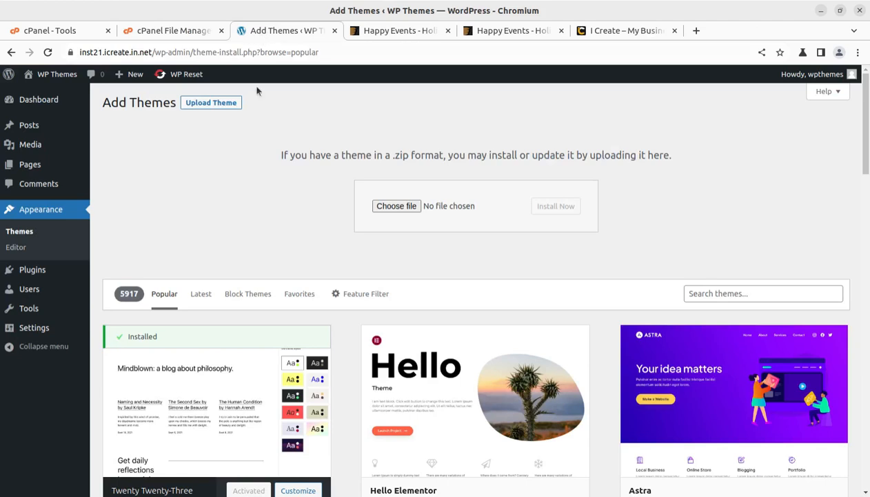
click(29, 233)
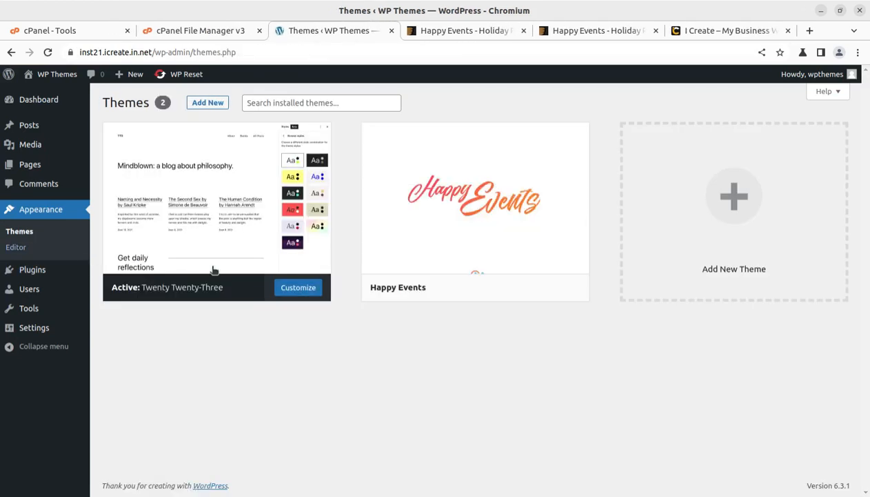
mouse_move(454, 304)
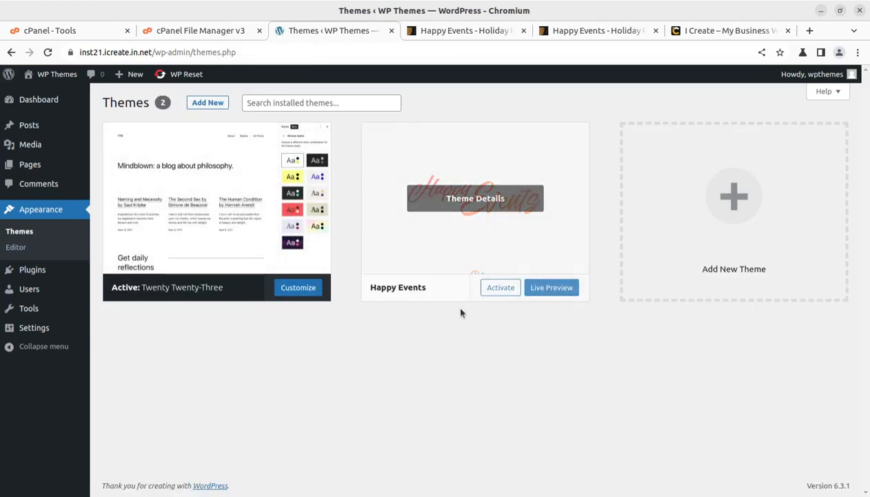
click(476, 205)
drag(522, 164, 693, 184)
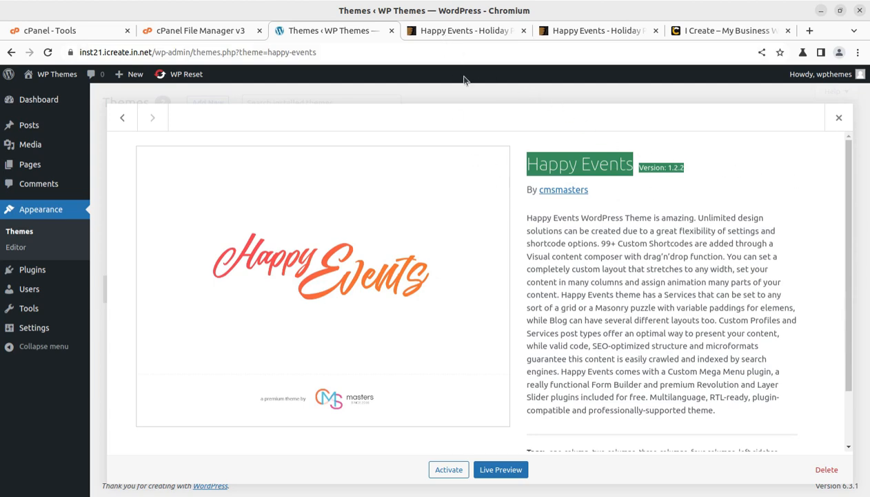
Revisit the Happy Events item page to check the Regular License price and look at the i-Create website's home page
click(427, 31)
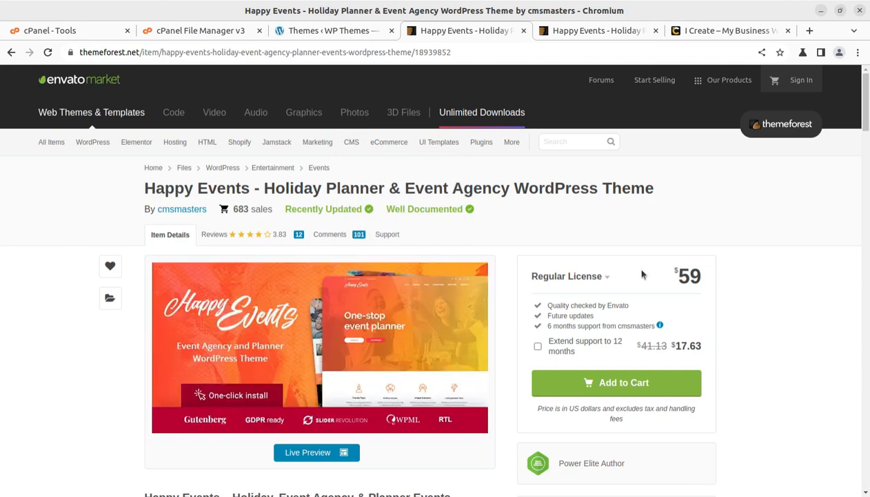
drag(667, 278, 700, 277)
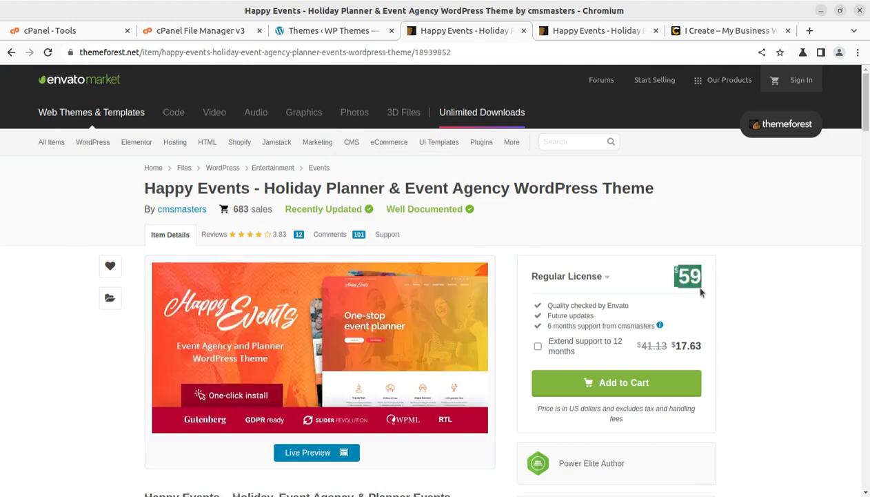
scroll(513, 282, down, 1)
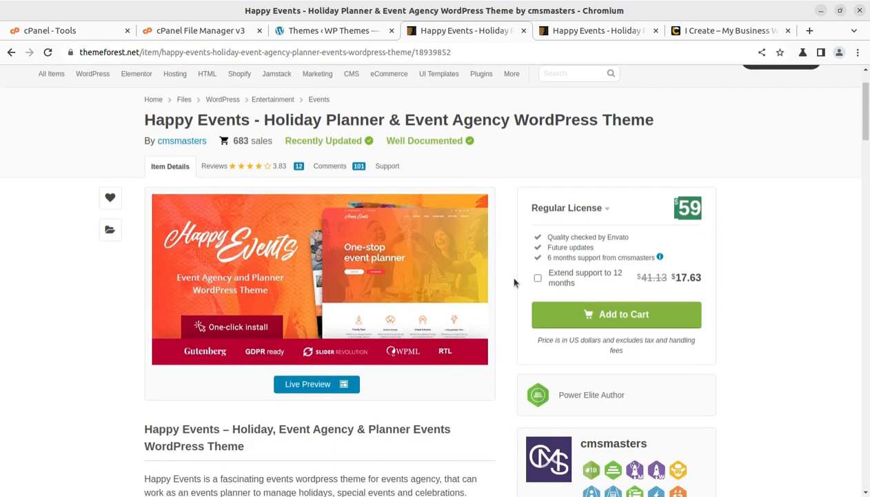
scroll(513, 282, up, 1)
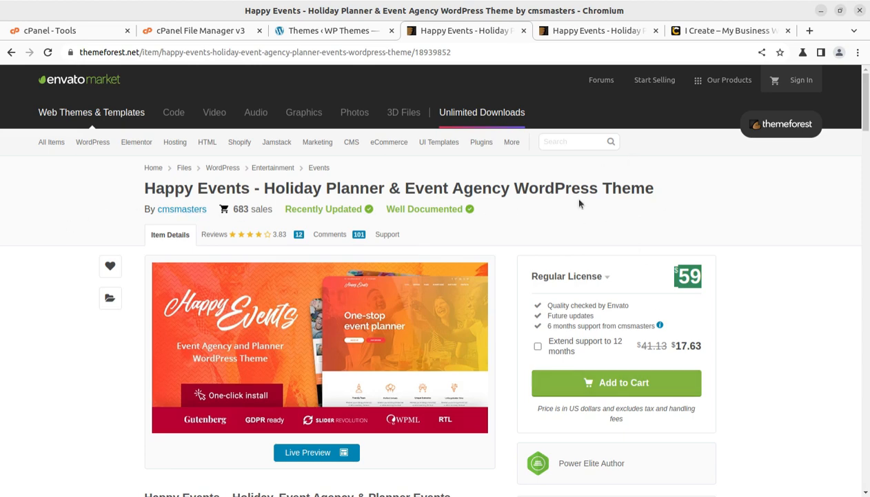
click(690, 32)
scroll(424, 251, up, 4)
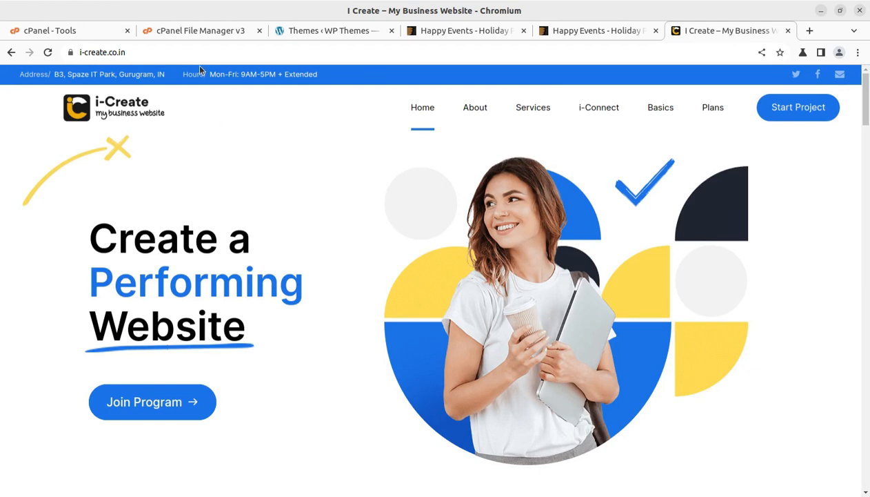
Return to the Happy Events theme details in WordPress and activate the theme
click(212, 31)
click(341, 31)
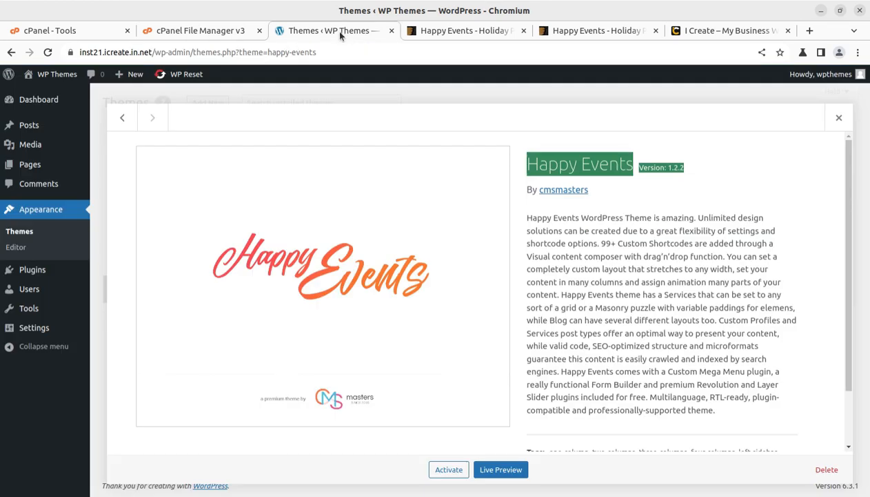
click(447, 472)
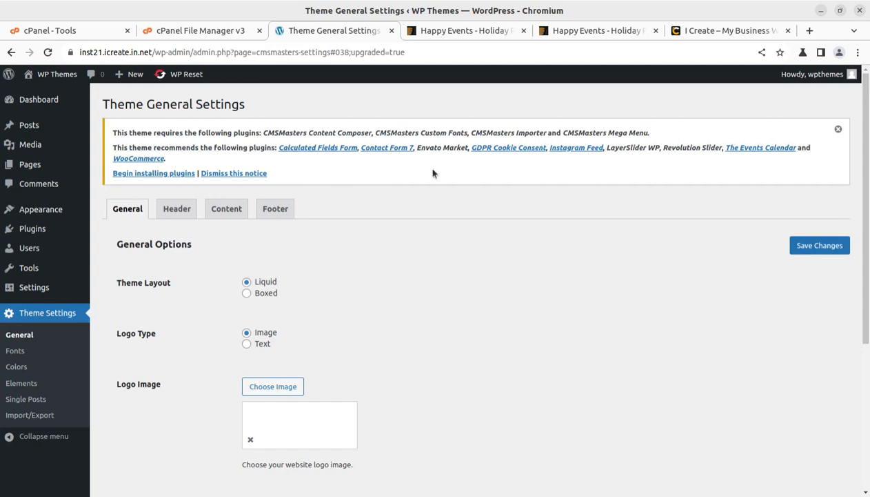
Open the theme's plugin installation page and review the required and recommended plugins
click(141, 174)
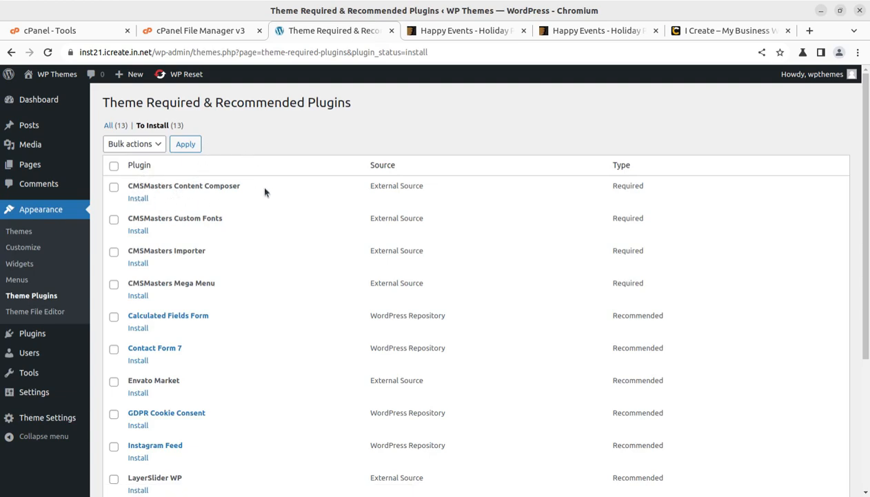
drag(659, 289, 108, 201)
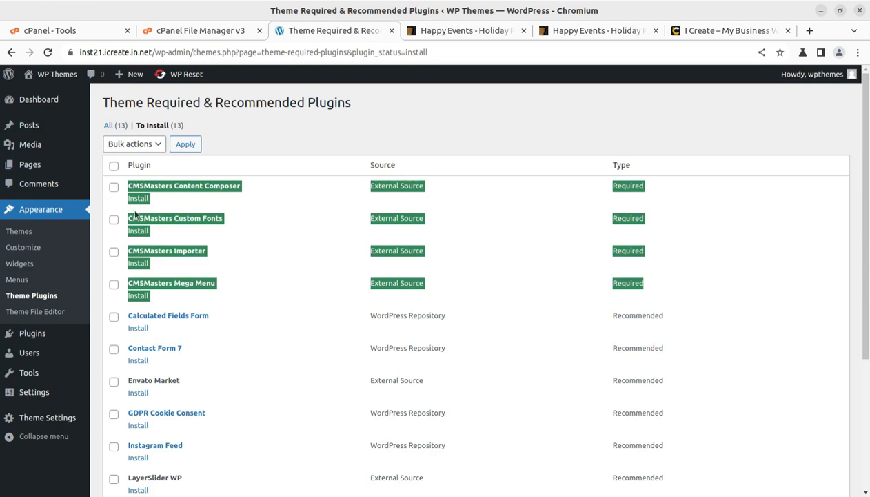
scroll(377, 285, down, 2)
scroll(329, 258, down, 2)
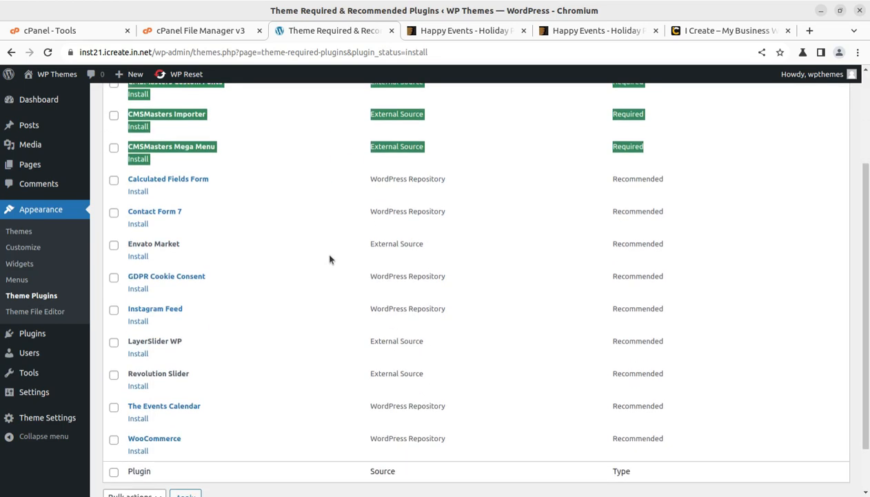
Check the theme author on the Happy Events item page, then return to the theme's plugin list in WordPress
scroll(324, 250, up, 4)
click(254, 199)
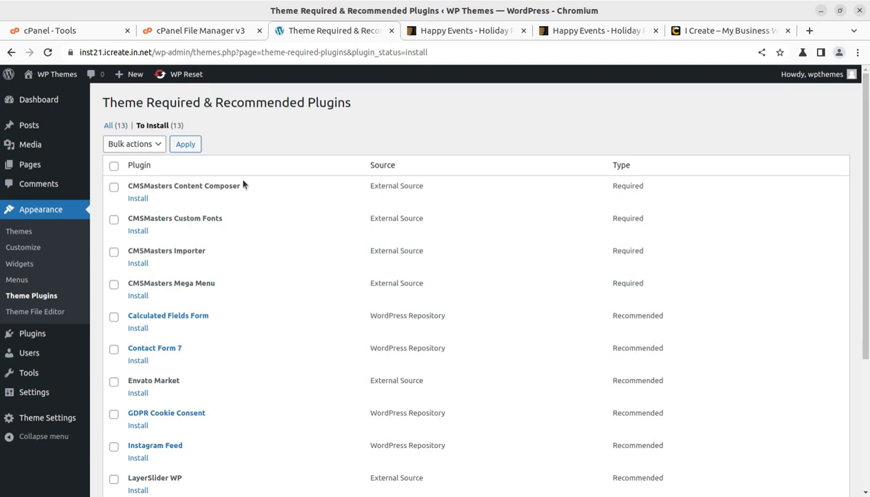
click(436, 32)
scroll(605, 294, down, 3)
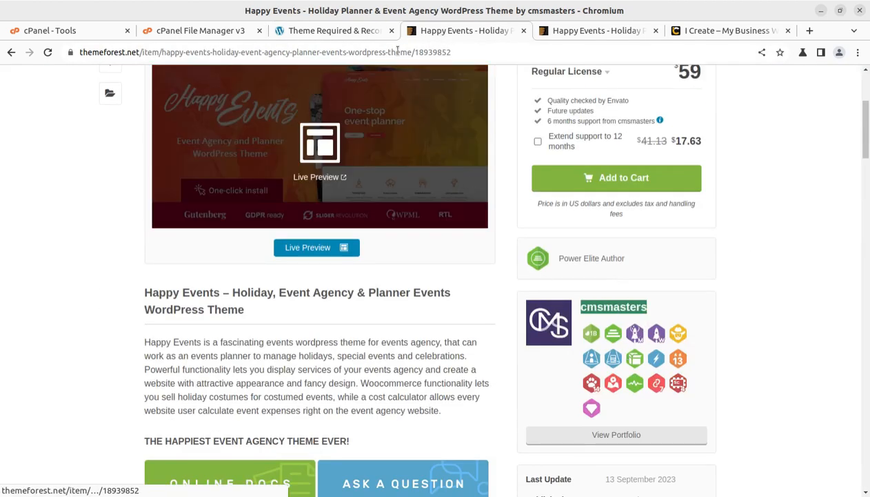
click(303, 32)
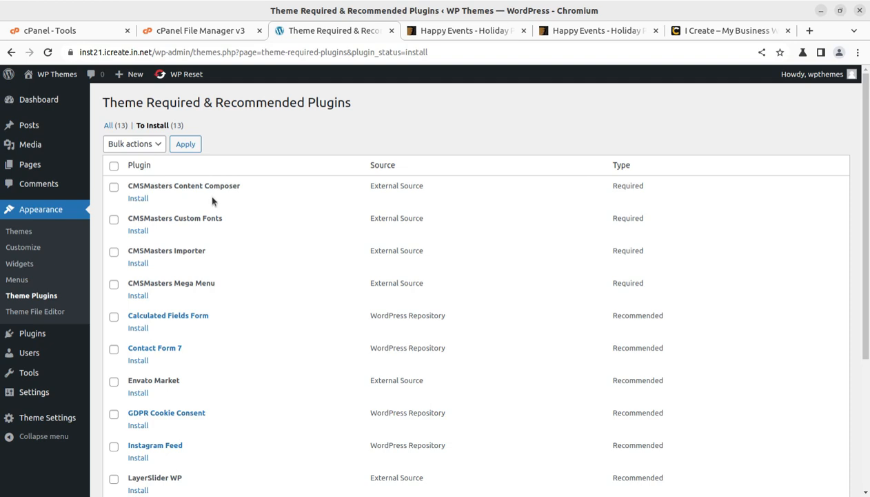
Go through the names of the listed required and recommended plugins, from CMSMasters Content Composer to The Events Calendar
drag(256, 187, 124, 193)
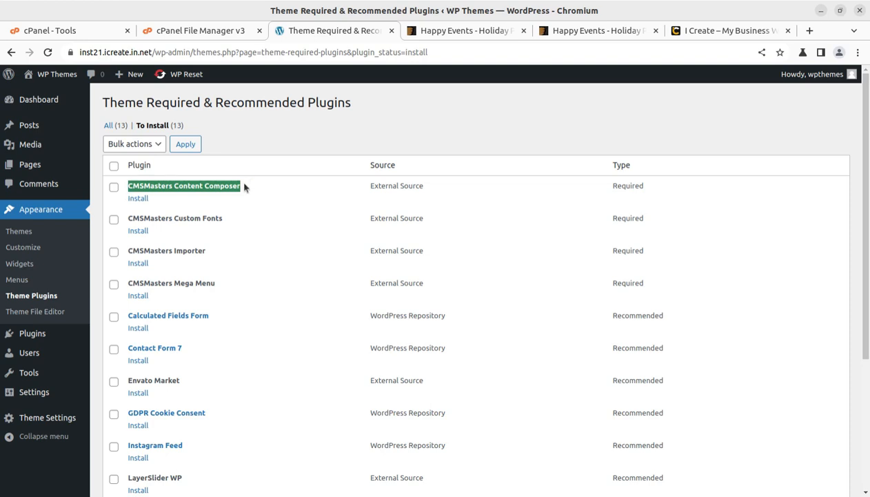
drag(240, 220, 144, 252)
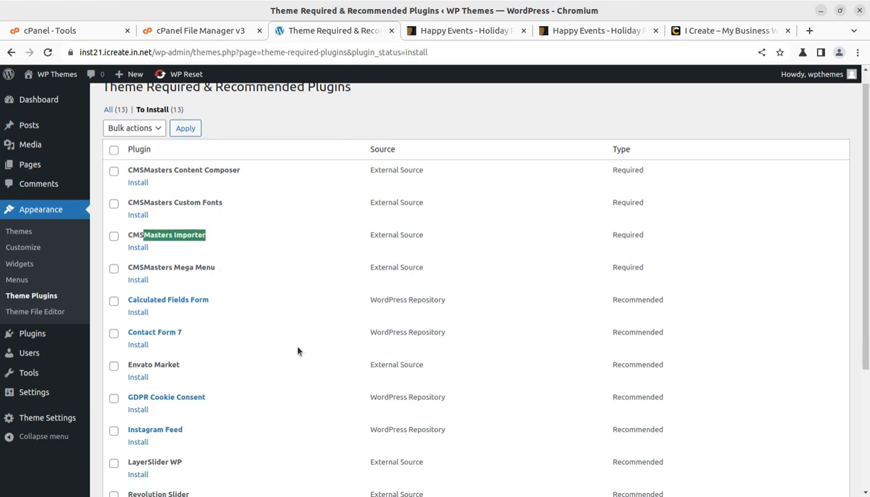
scroll(293, 341, down, 2)
drag(216, 146, 172, 148)
drag(216, 179, 122, 188)
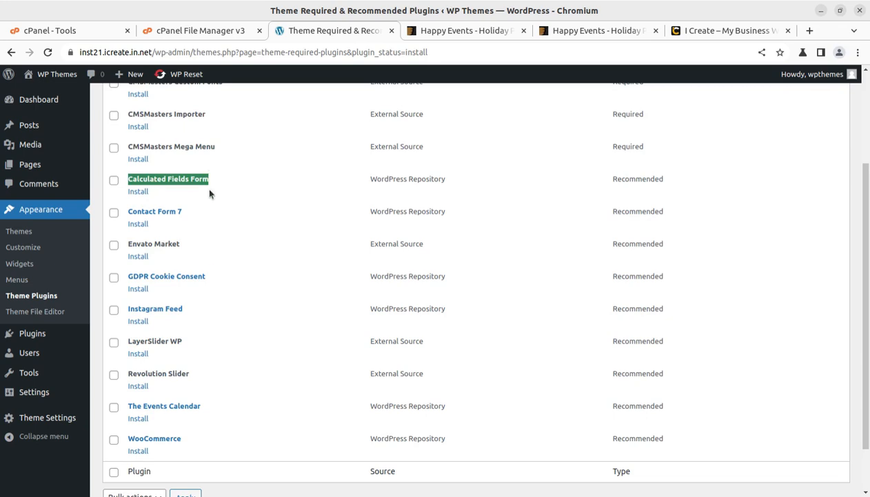
drag(194, 216, 126, 215)
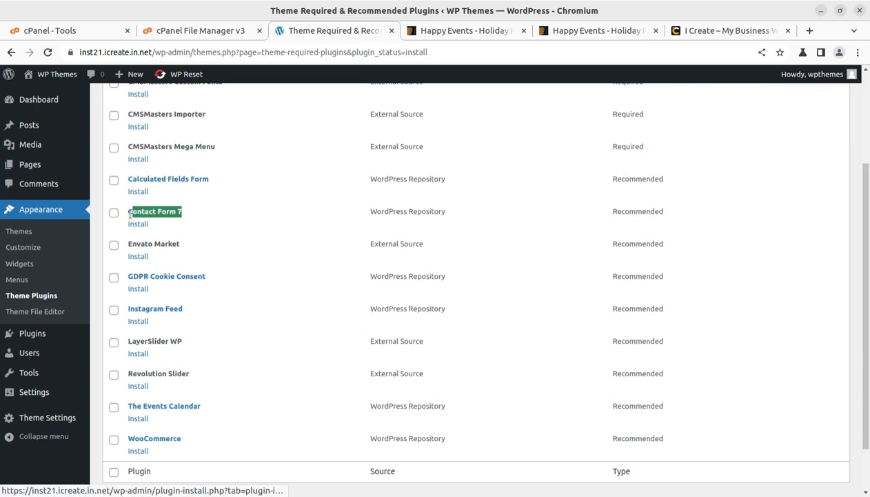
drag(185, 245, 133, 244)
drag(208, 277, 129, 283)
scroll(205, 299, down, 2)
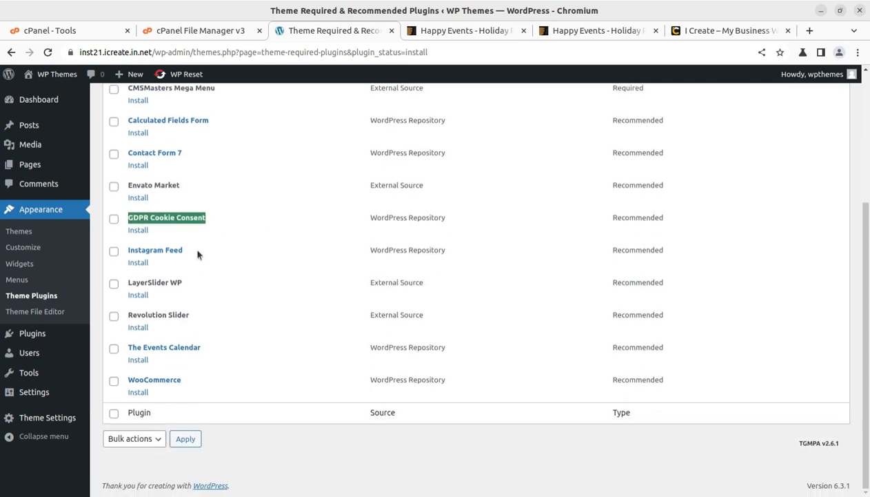
drag(185, 250, 132, 251)
drag(185, 282, 123, 283)
drag(189, 316, 123, 317)
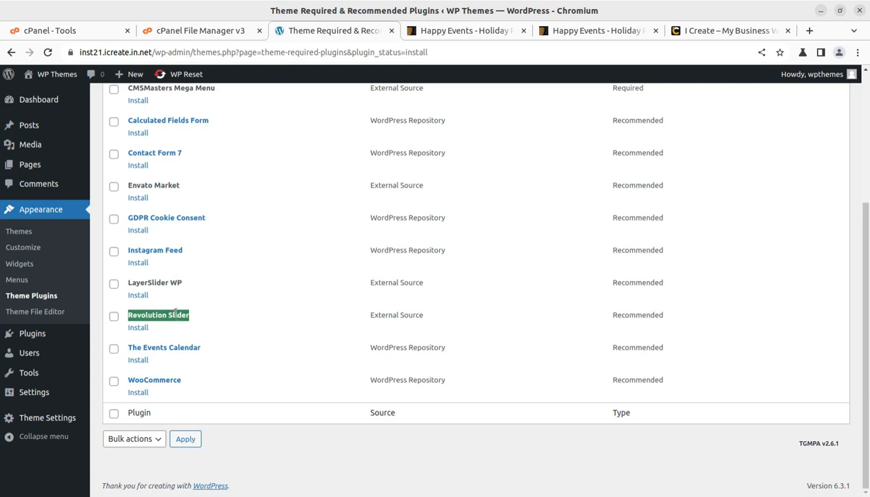
drag(221, 353, 125, 348)
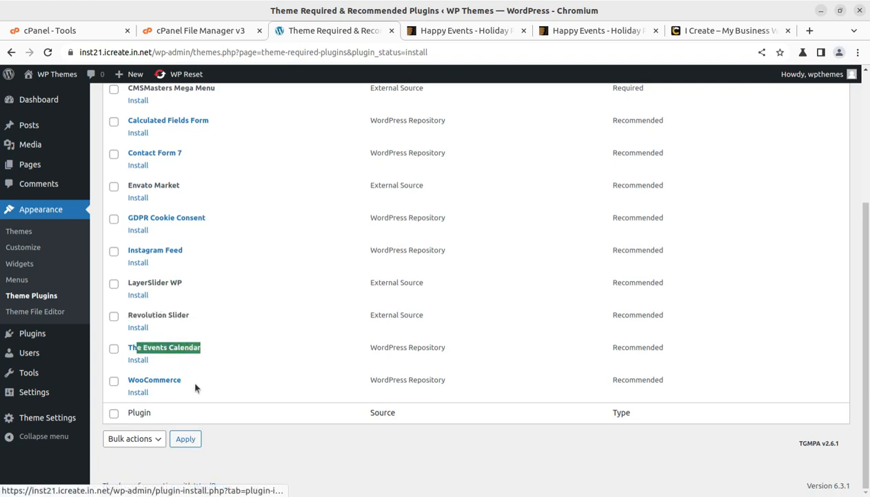
Select all the required and recommended plugins and install them with a bulk action
scroll(271, 307, up, 5)
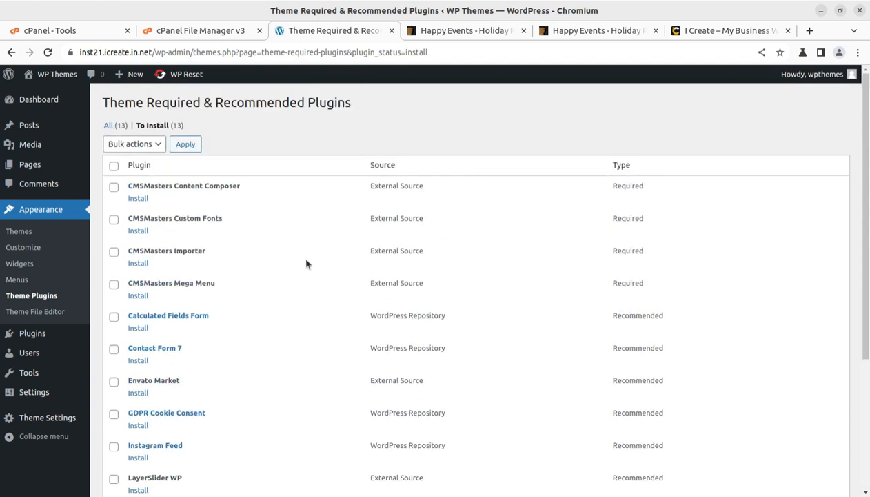
click(114, 166)
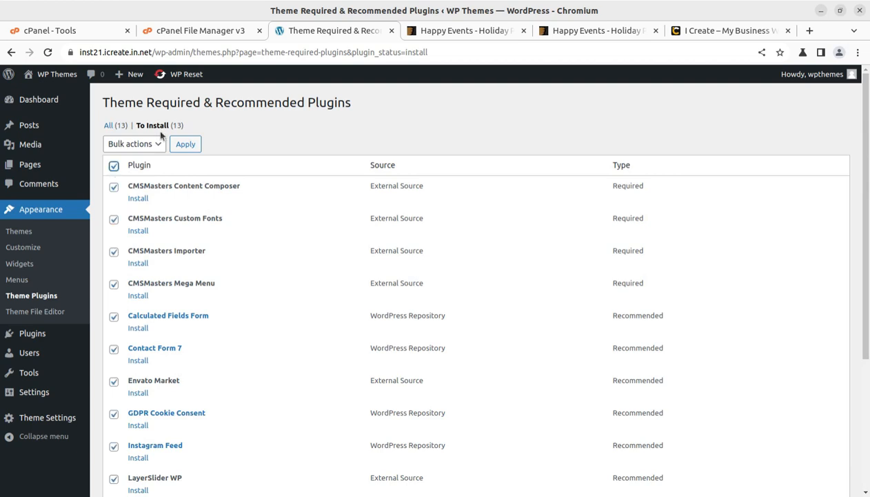
click(136, 144)
click(136, 164)
click(186, 145)
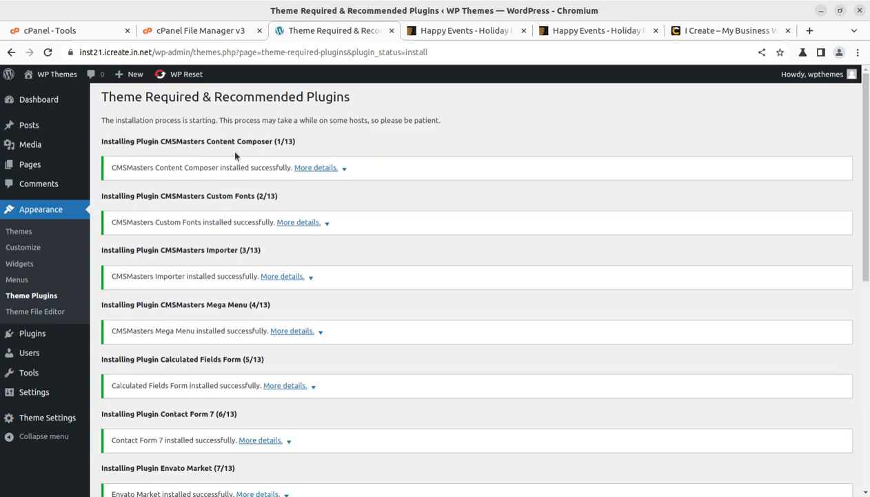
Review the installation results for all the plugins and return to the Theme Required & Recommended Plugins list
scroll(231, 149, down, 6)
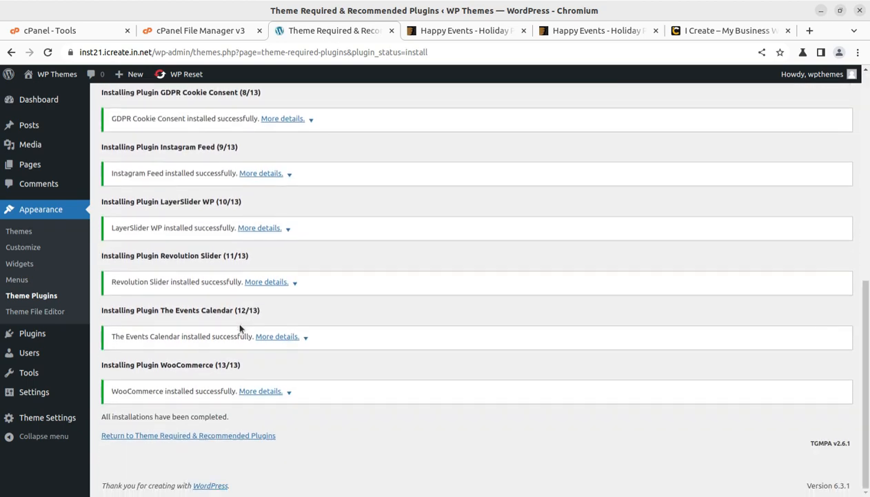
scroll(236, 319, up, 3)
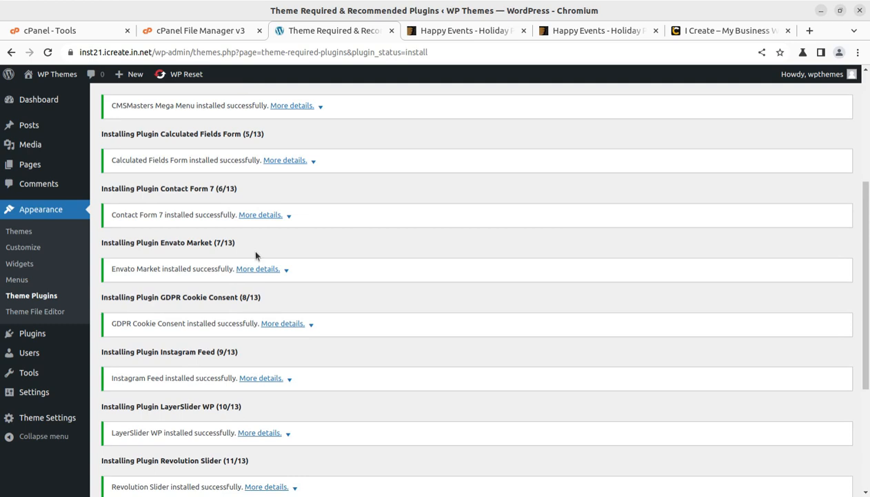
scroll(255, 255, up, 2)
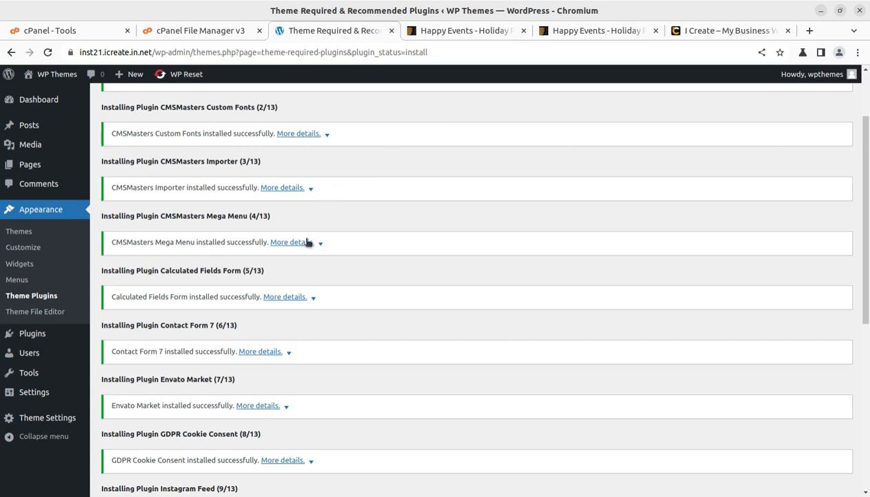
scroll(349, 242, down, 5)
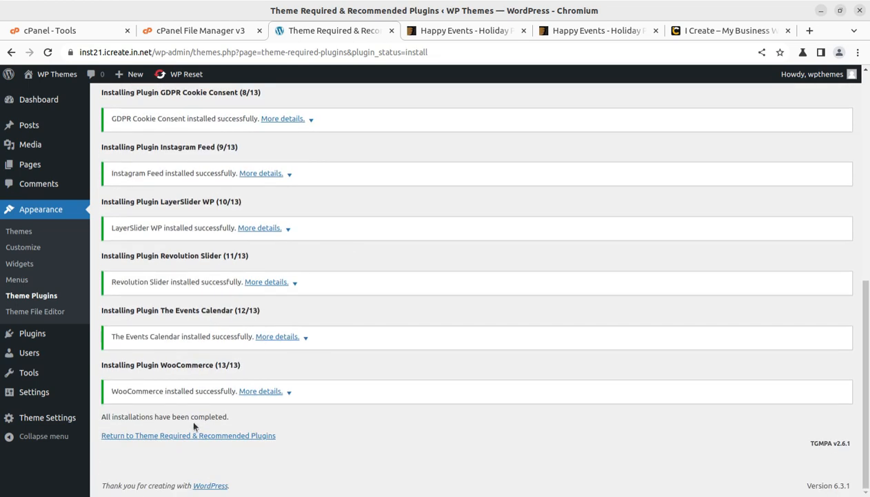
click(188, 435)
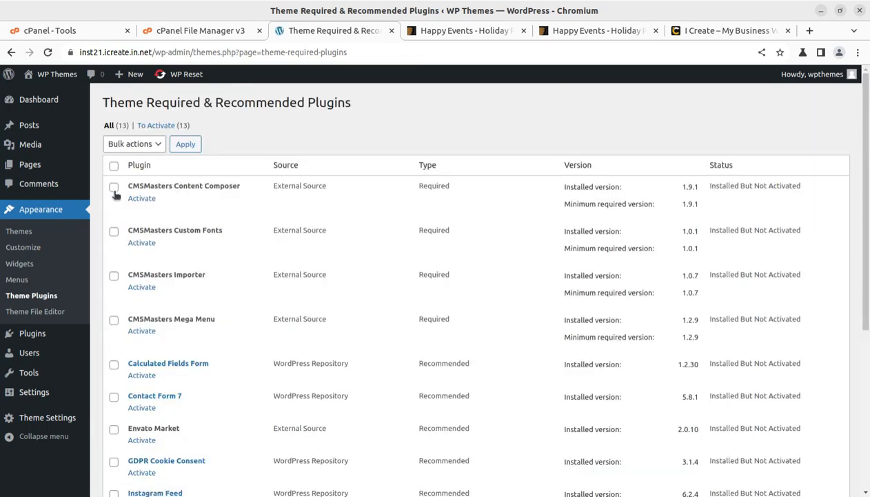
Check the versions and statuses of the installed plugins and activate all of them with a bulk action
scroll(679, 207, down, 5)
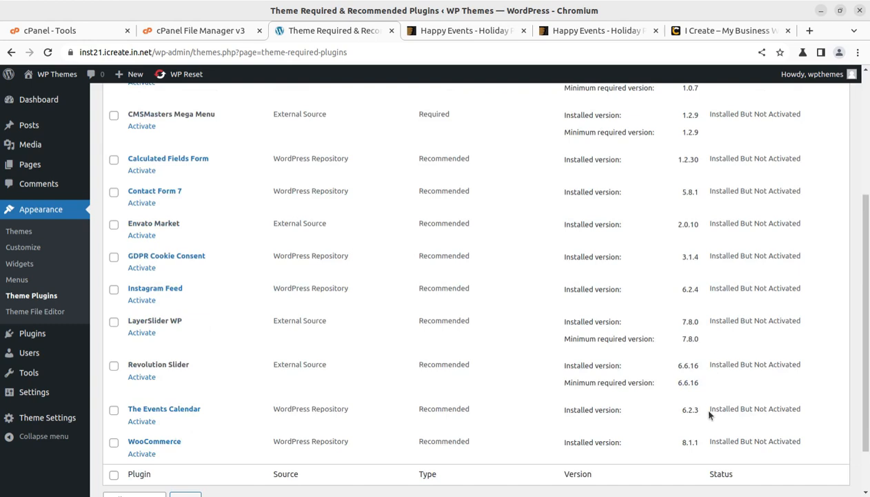
scroll(694, 378, up, 3)
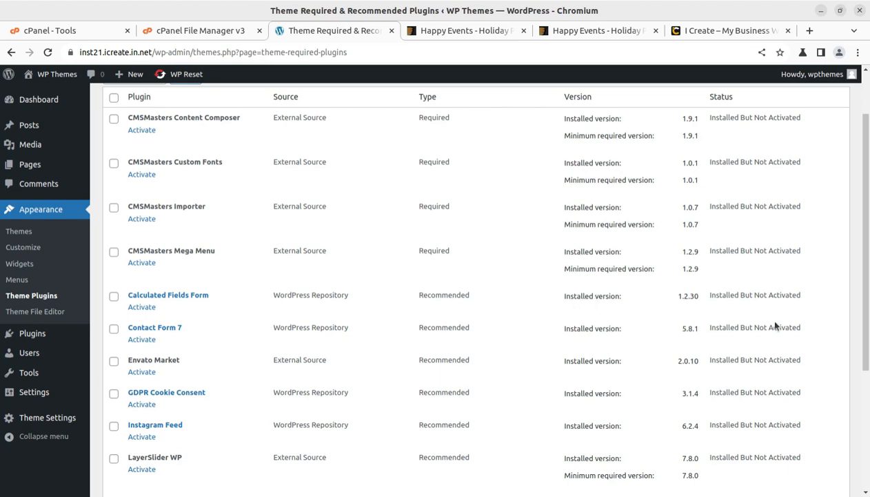
scroll(656, 324, down, 2)
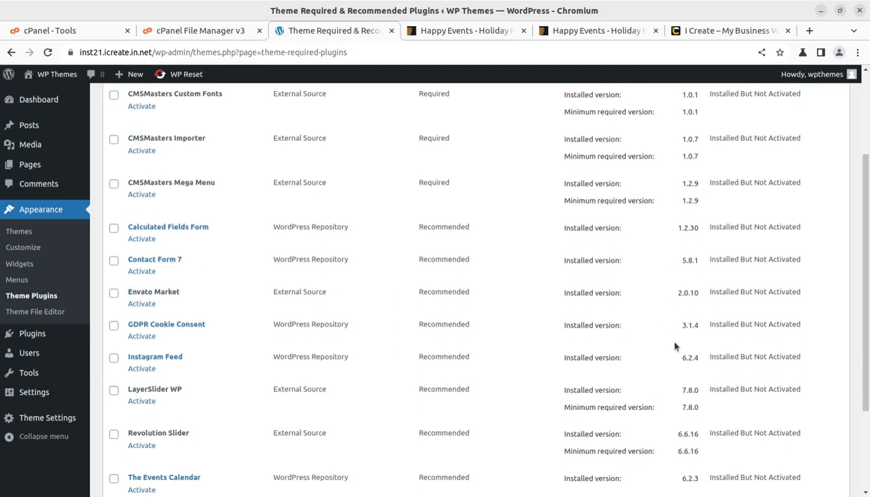
scroll(610, 321, down, 3)
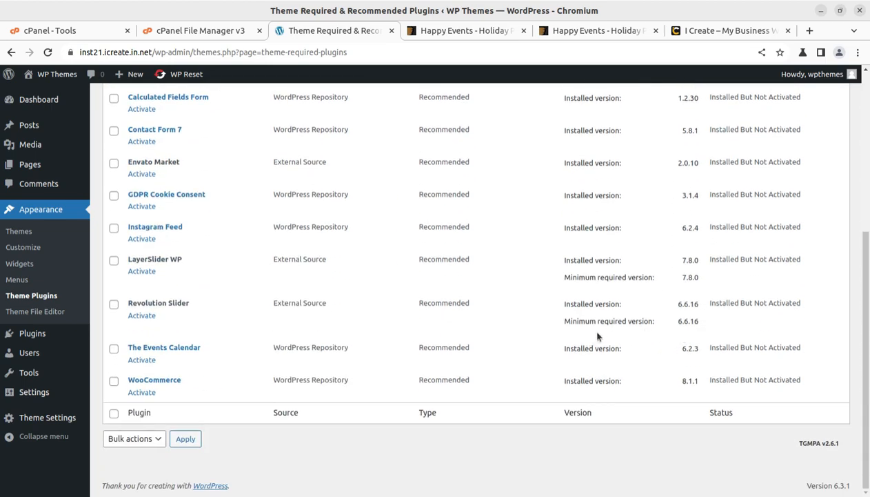
scroll(685, 131, up, 5)
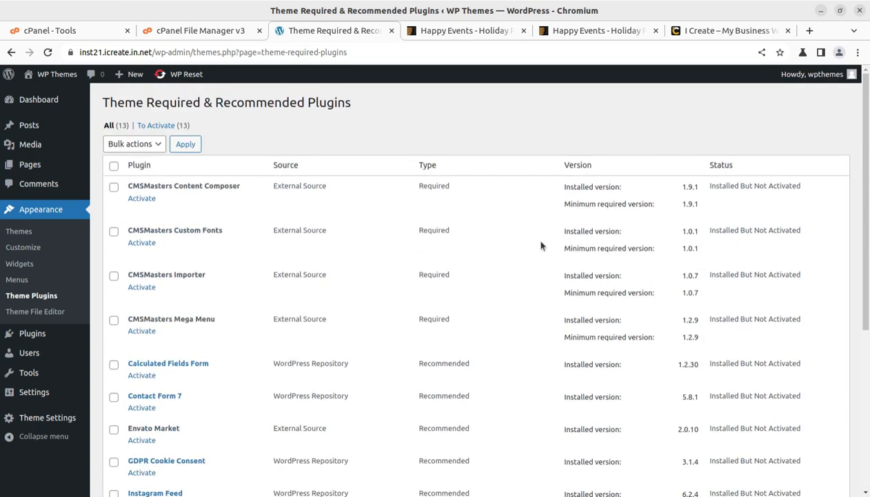
click(140, 145)
click(137, 189)
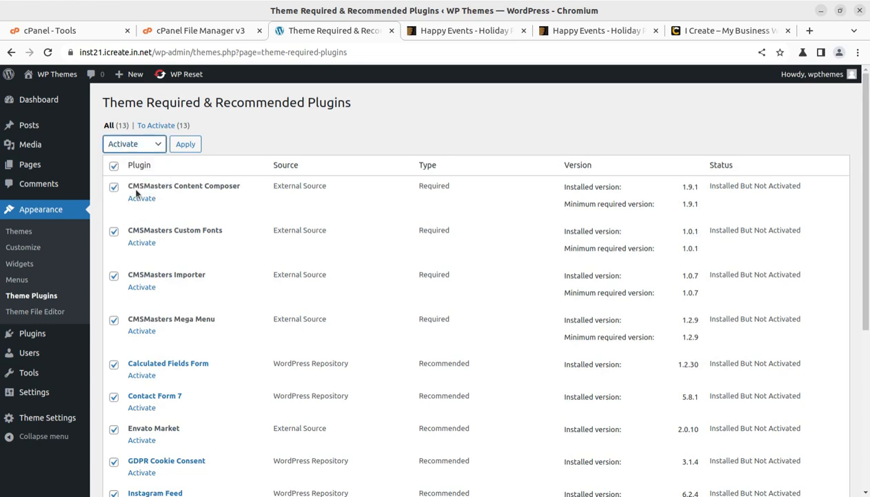
click(185, 149)
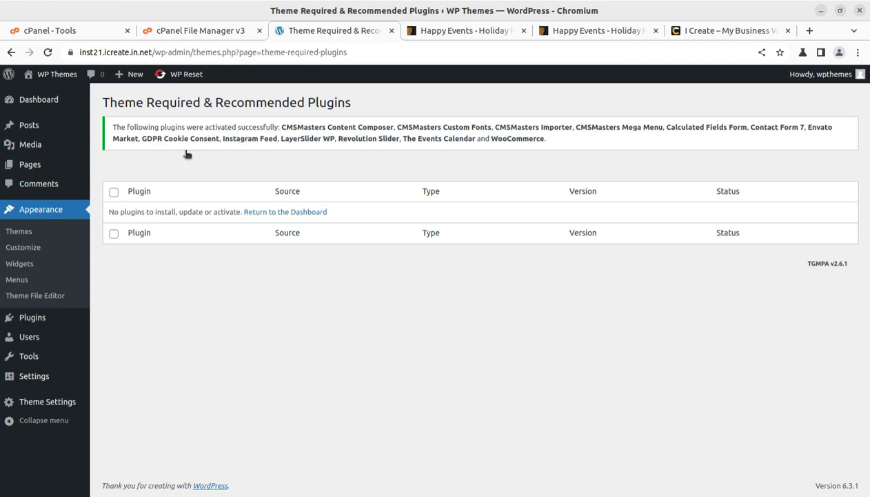
Start the WooCommerce store setup, continue with "I'm just starting my business", and submit the store details with the industry set to Other
click(56, 105)
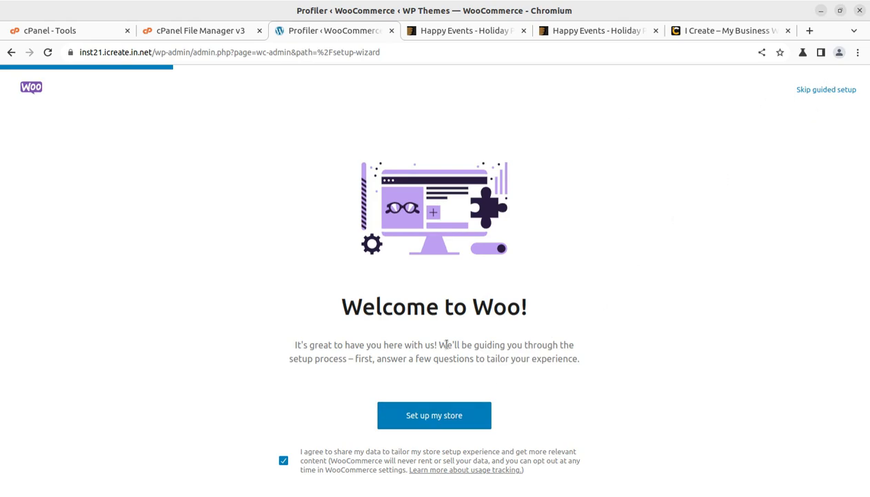
click(433, 418)
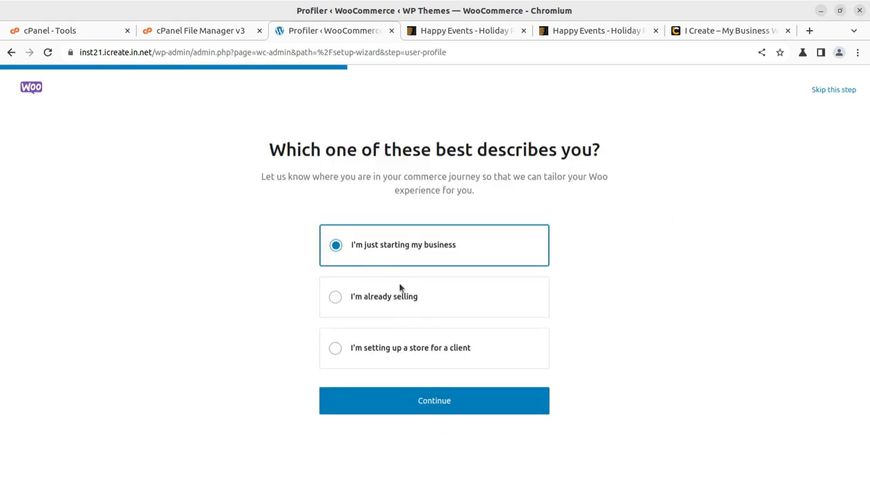
click(427, 404)
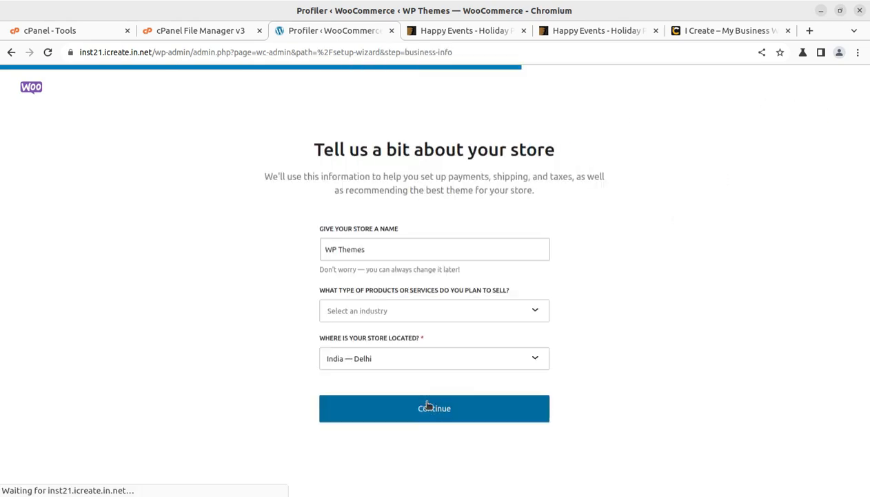
click(420, 310)
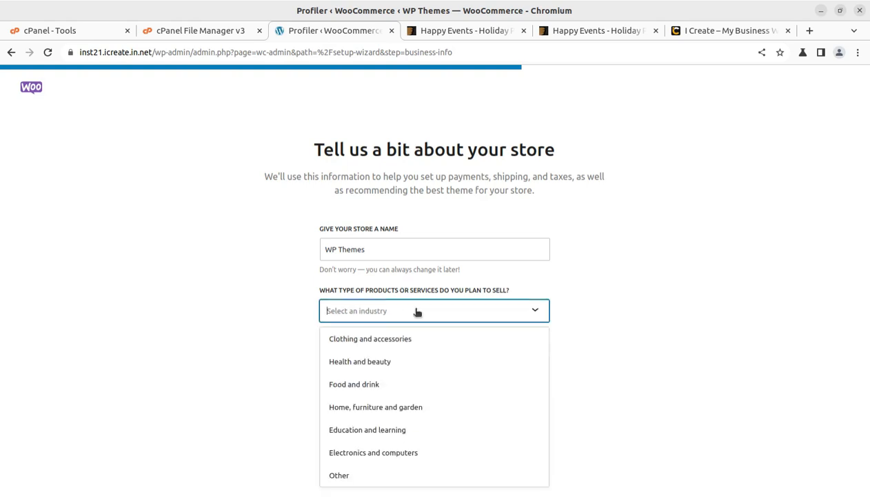
click(350, 476)
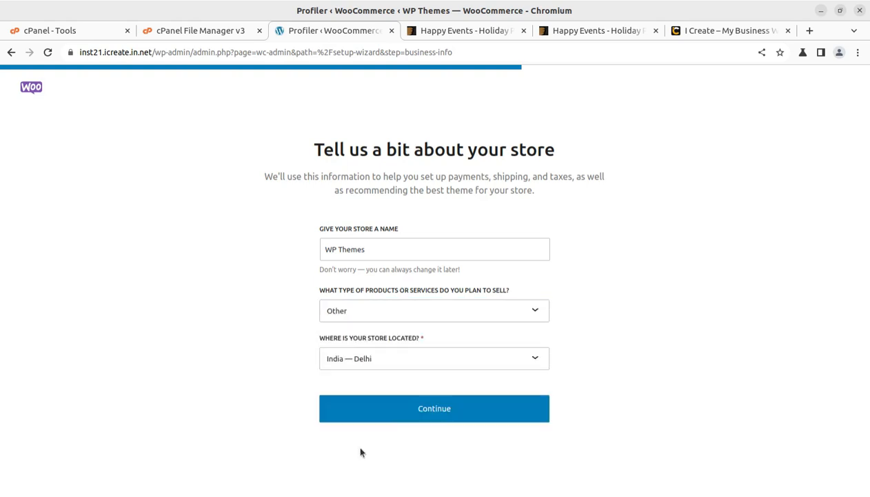
click(435, 412)
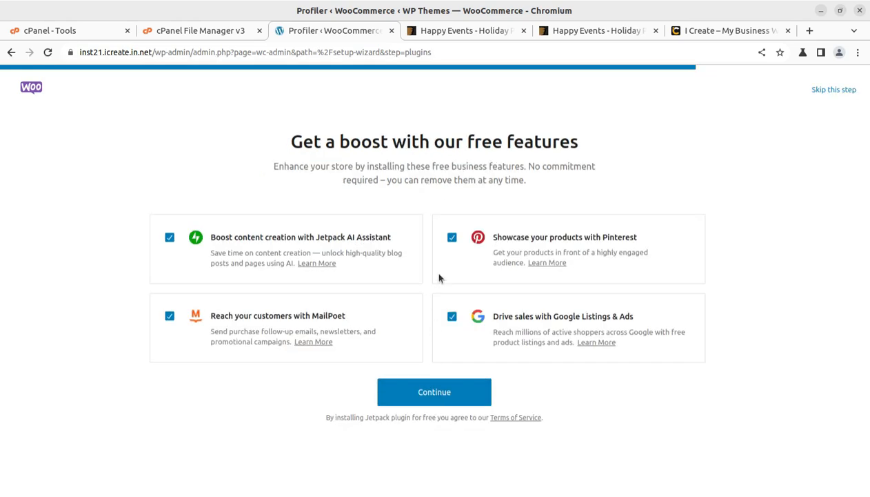
Deselect the Jetpack AI Assistant, Pinterest, MailPoet and Google Listings & Ads features and finish the WooCommerce setup wizard
click(452, 237)
click(451, 316)
click(169, 238)
click(170, 315)
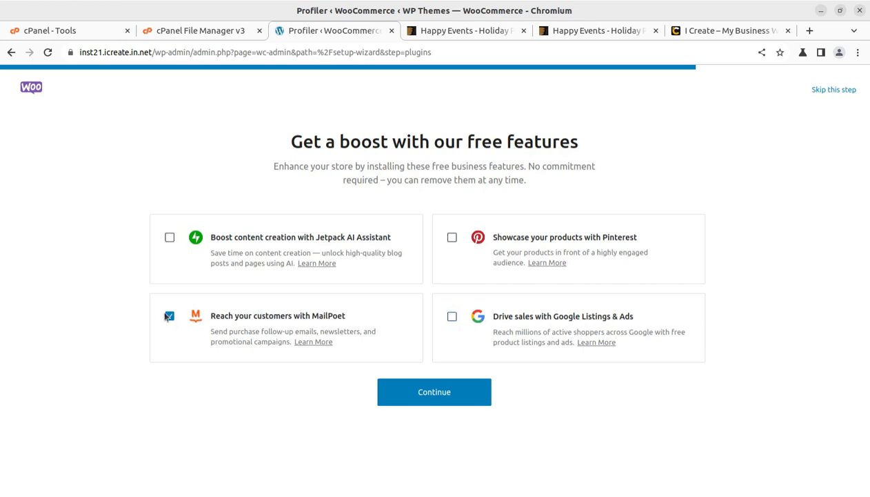
click(169, 316)
click(434, 395)
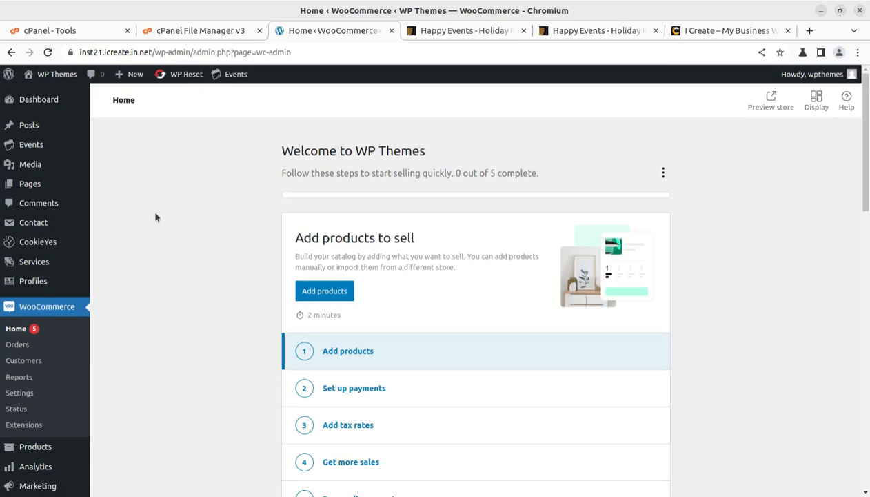
Open the WordPress dashboard and dismiss the Event Tickets promotion notice
click(37, 99)
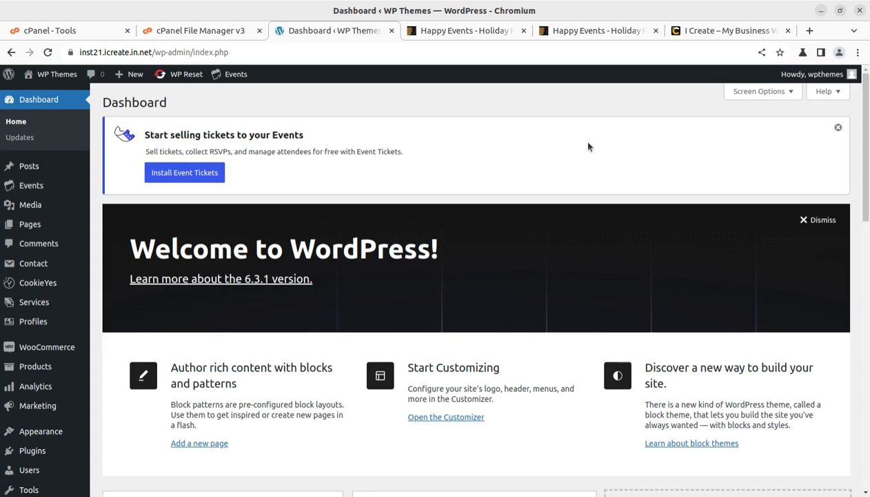
click(838, 128)
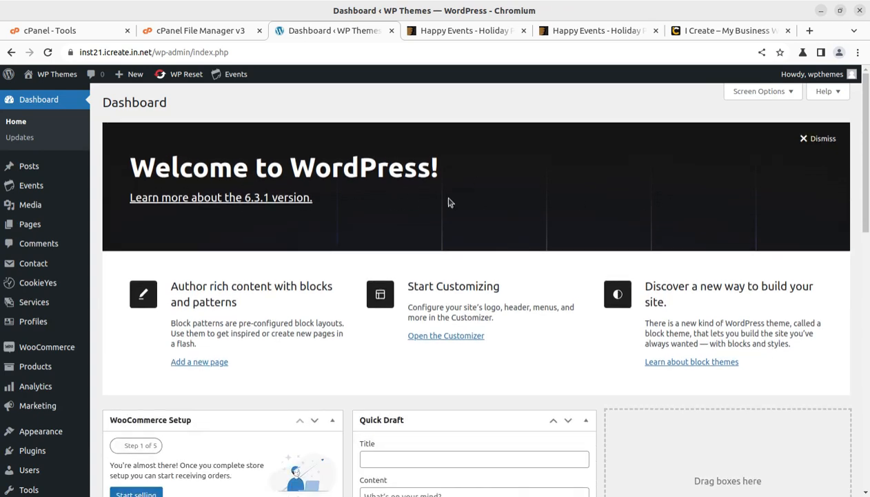
Look over the dashboard widgets and the admin menu entries for the theme and its plugins
scroll(448, 202, down, 5)
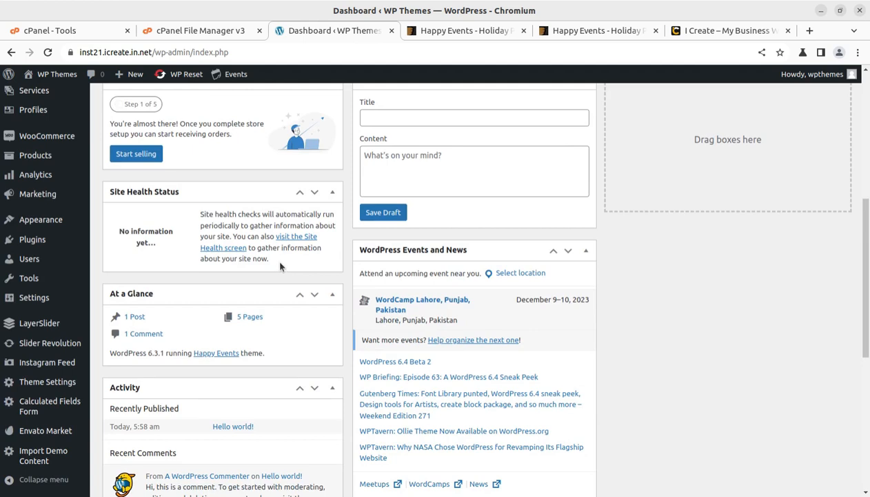
scroll(219, 248, down, 2)
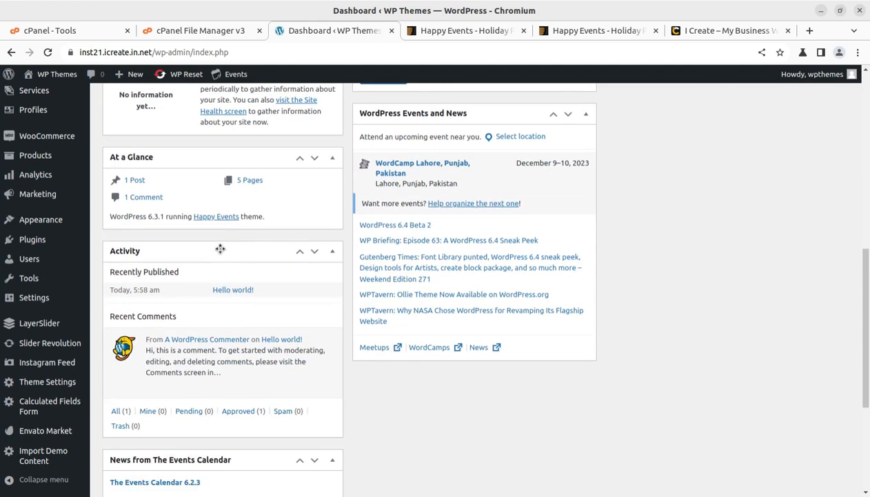
mouse_move(52, 392)
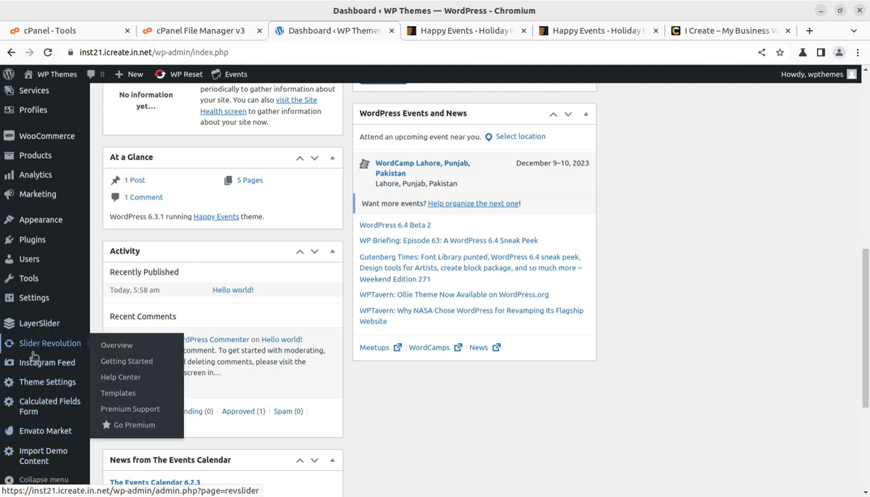
mouse_move(42, 215)
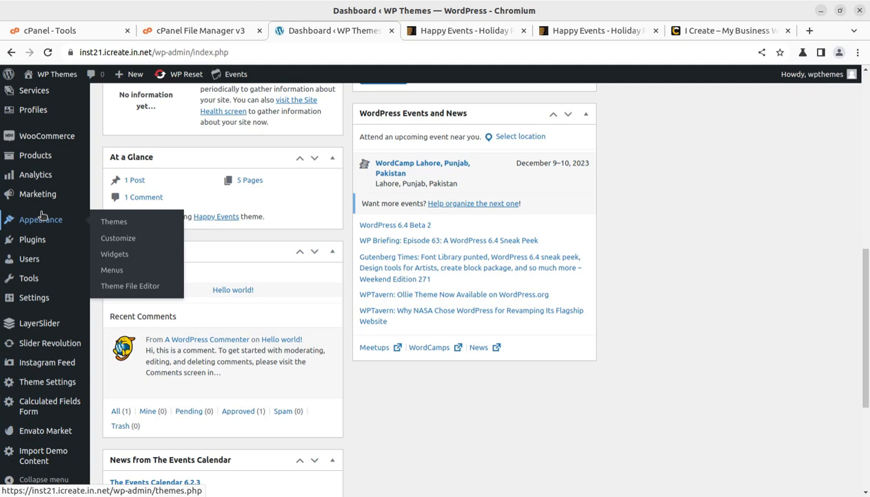
scroll(355, 351, up, 4)
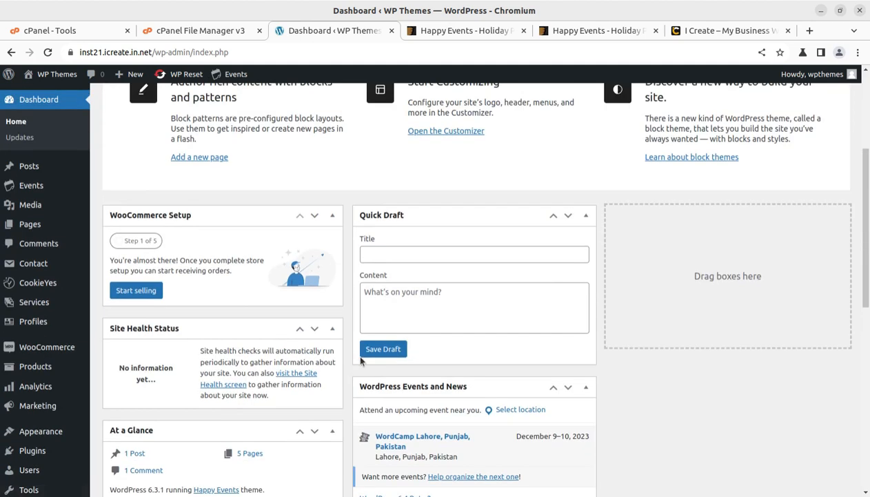
scroll(297, 215, up, 3)
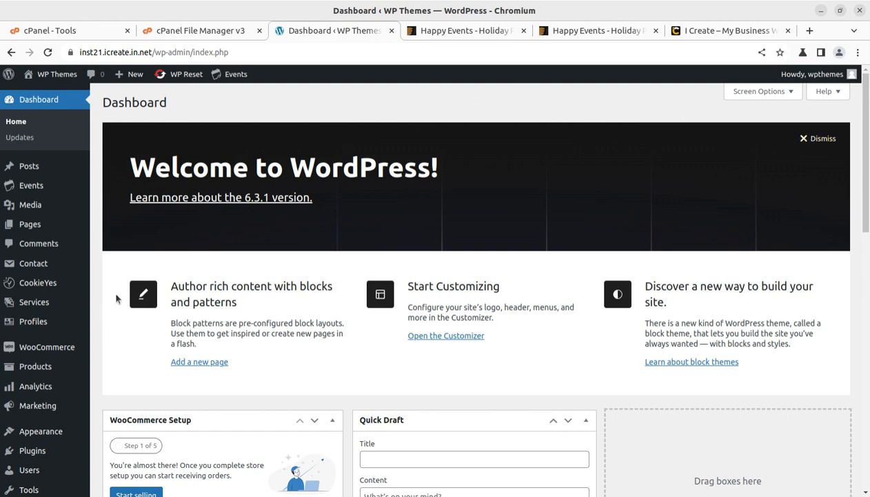
Open the live site in a new browser tab and view its current front page
mouse_move(59, 350)
middle_click(39, 94)
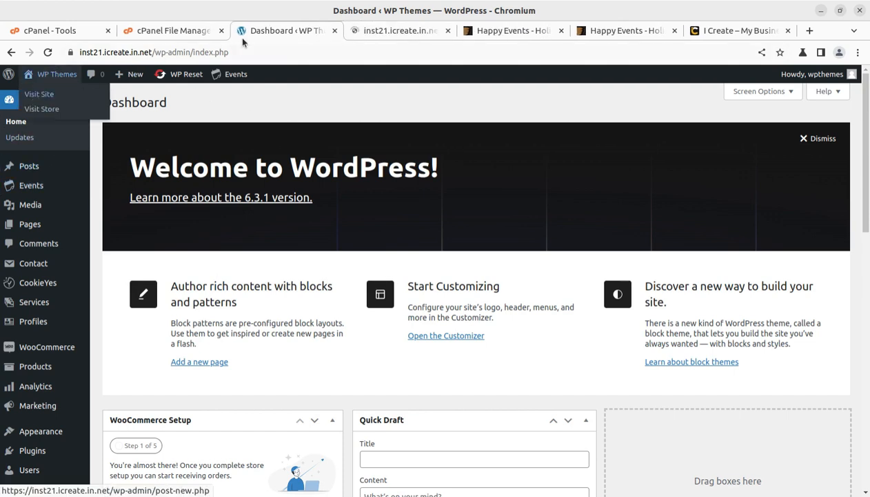
click(377, 30)
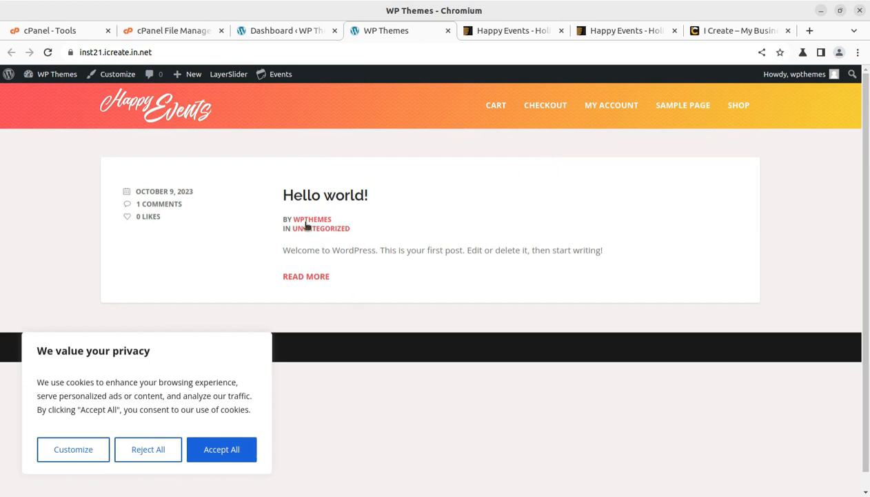
Review the Happy Events demo home page on ThemeForest, down through the Our Services section
click(601, 31)
scroll(391, 280, down, 5)
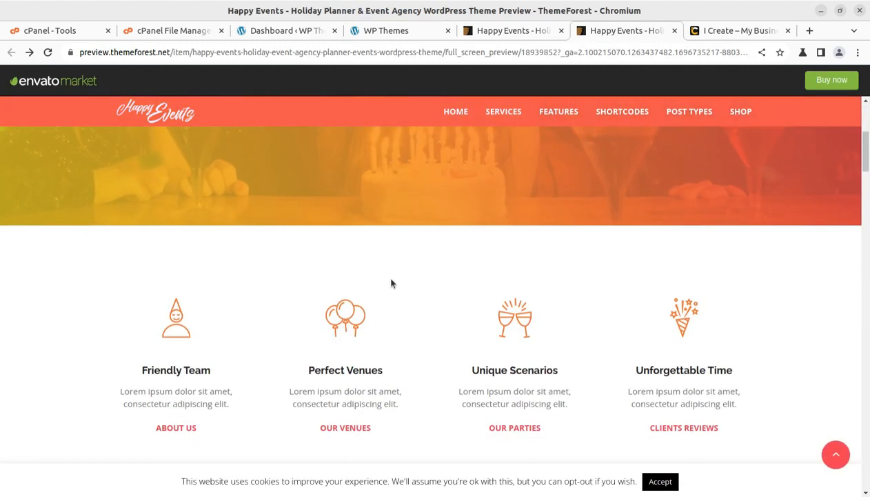
scroll(349, 243, down, 2)
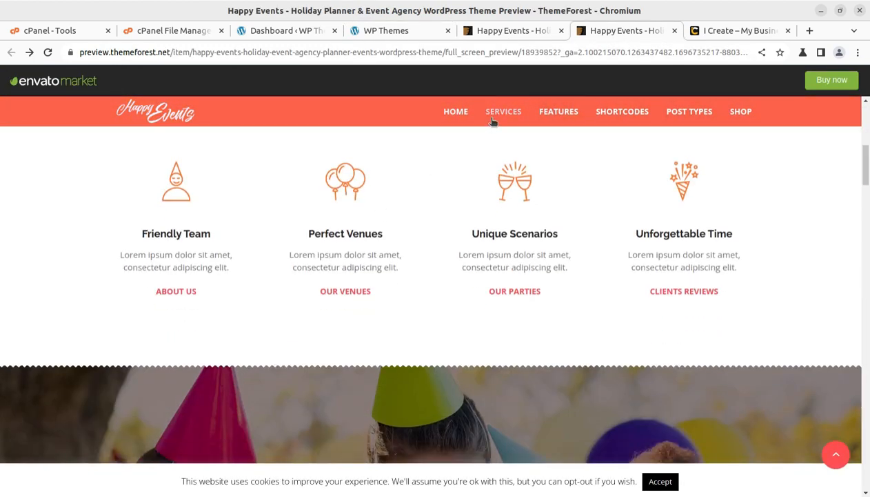
scroll(387, 269, down, 3)
scroll(384, 282, down, 4)
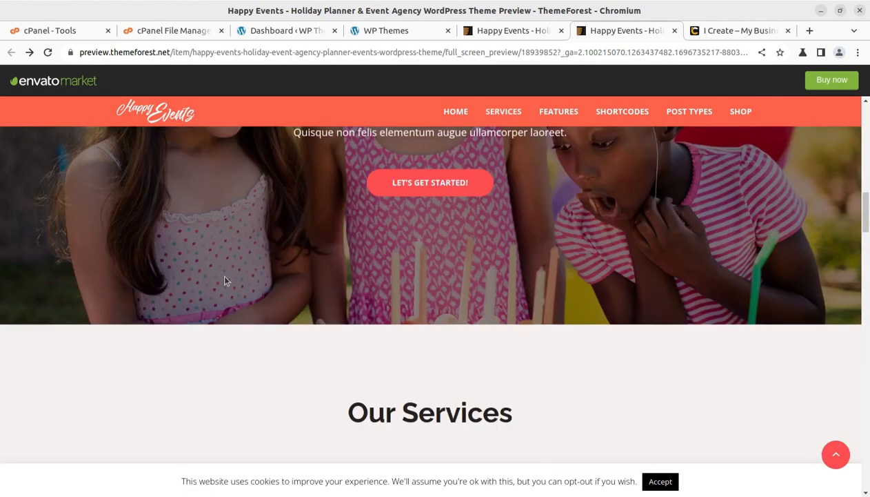
scroll(225, 281, down, 2)
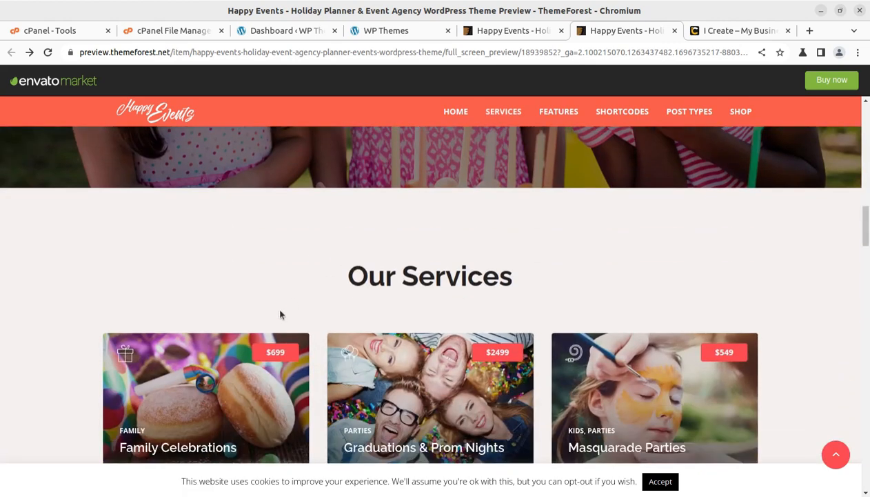
scroll(280, 315, down, 3)
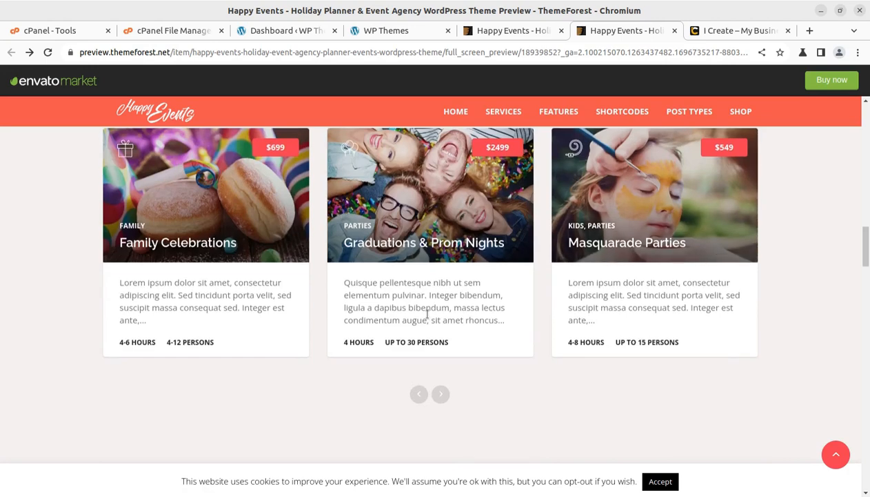
Open the Masquerade Parties service in the theme demo, review its service details, and return to the demo home page
click(603, 245)
scroll(357, 291, down, 6)
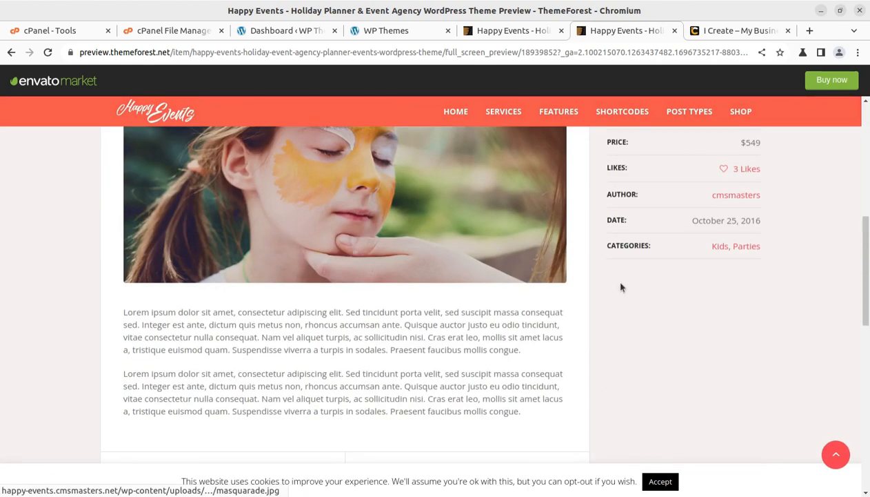
scroll(629, 282, up, 2)
scroll(727, 233, down, 2)
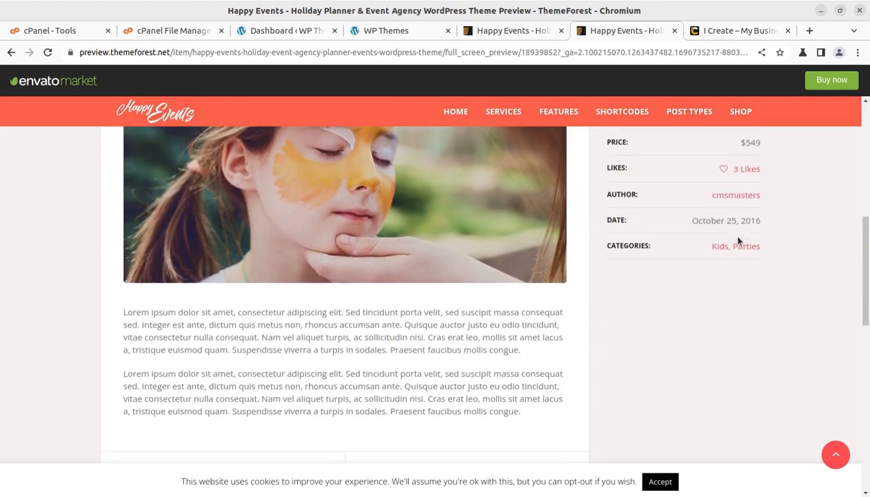
scroll(456, 272, down, 3)
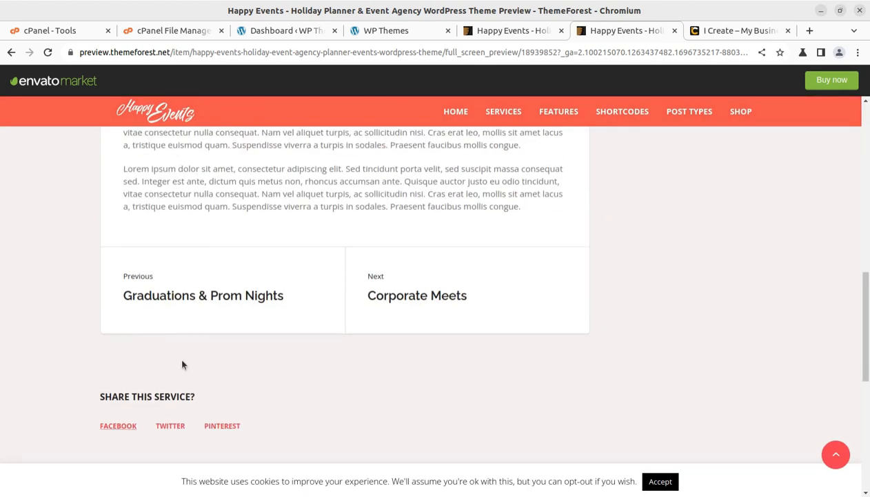
scroll(476, 297, up, 5)
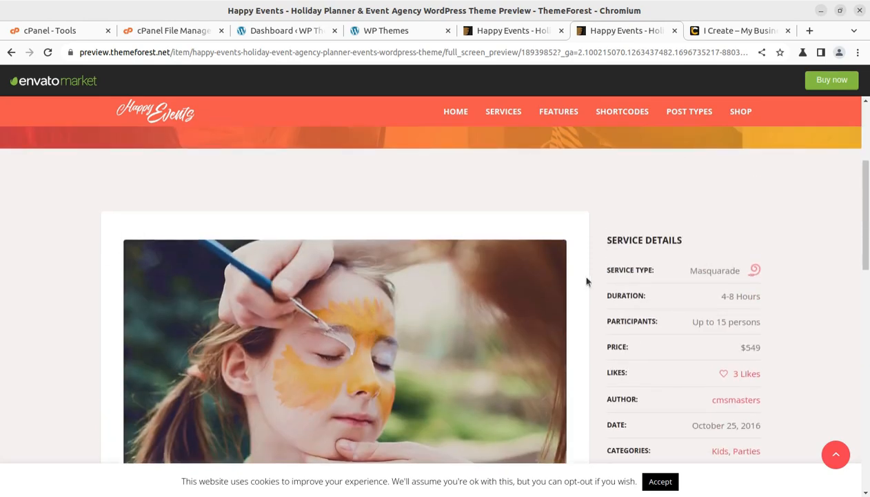
click(11, 52)
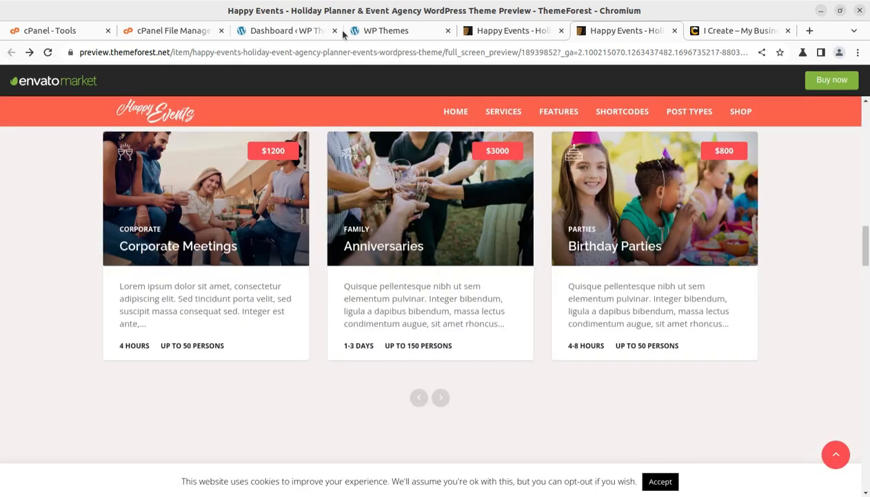
Return to the WordPress dashboard and open the Import Demo Content page
click(266, 31)
mouse_move(57, 258)
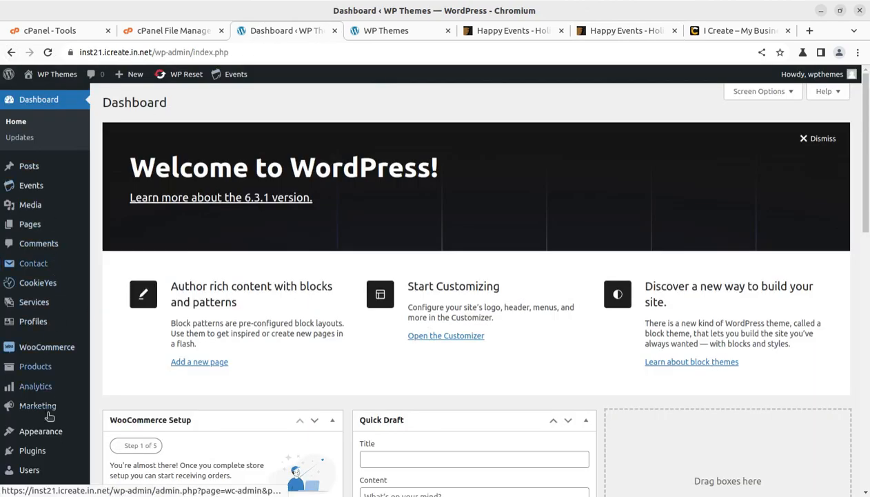
mouse_move(47, 431)
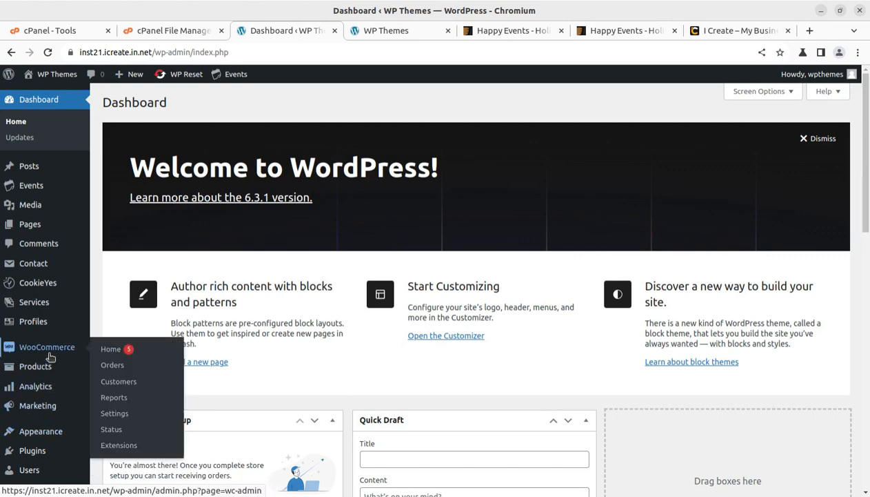
scroll(70, 432, down, 2)
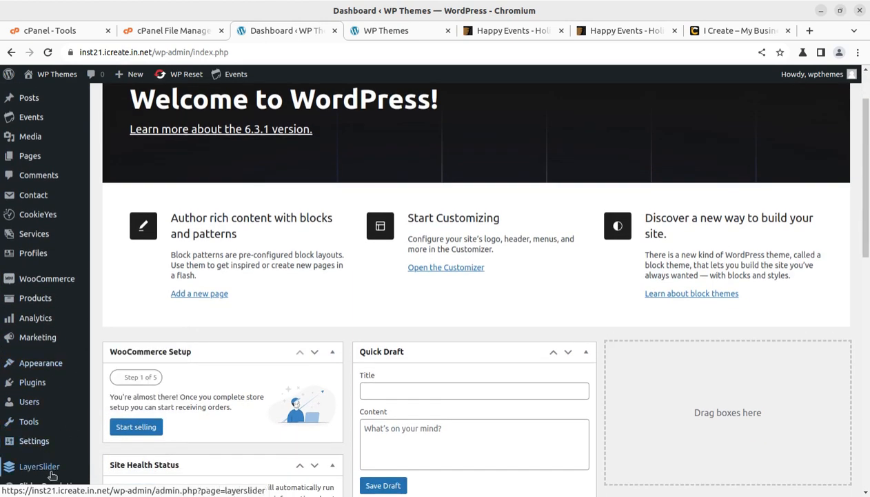
scroll(49, 471, down, 4)
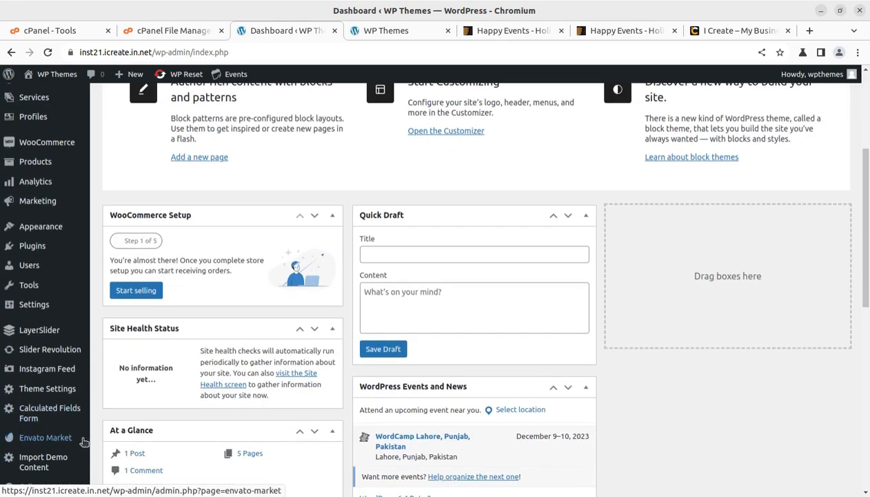
click(41, 466)
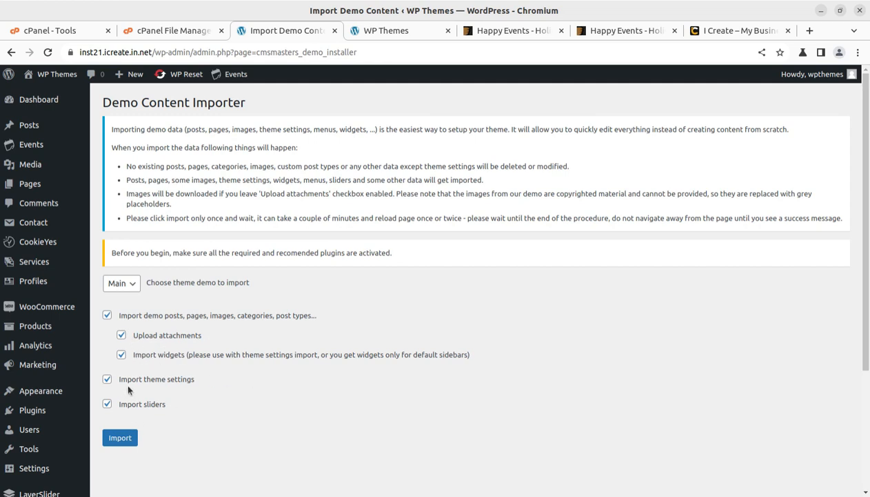
Import the Main theme demo with its posts and pages, attachments, widgets, theme settings and sliders all included
click(123, 287)
click(269, 295)
click(120, 438)
drag(133, 148, 415, 207)
click(647, 349)
click(117, 440)
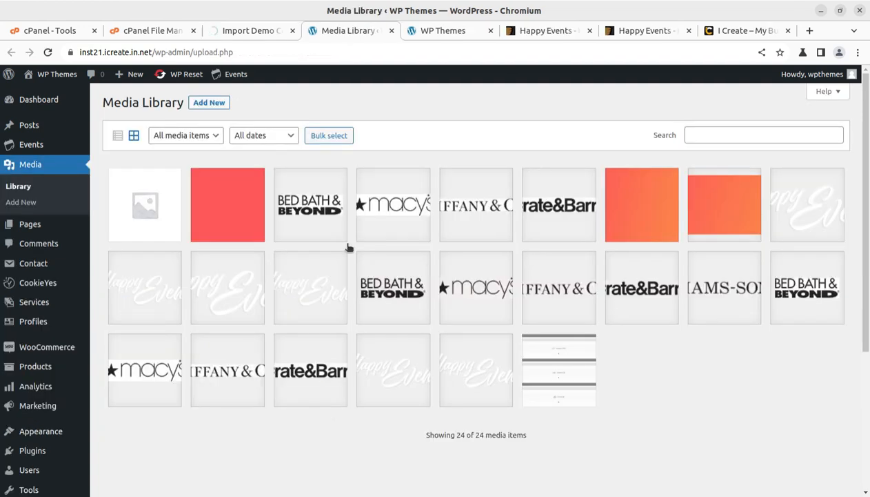
Refresh the Media Library during the import and check how many media items it holds
click(48, 53)
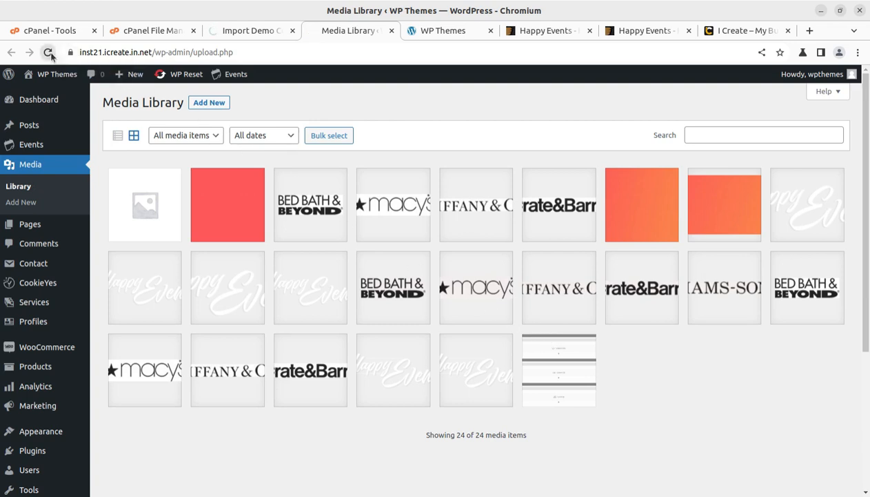
scroll(512, 260, down, 1)
scroll(499, 351, down, 3)
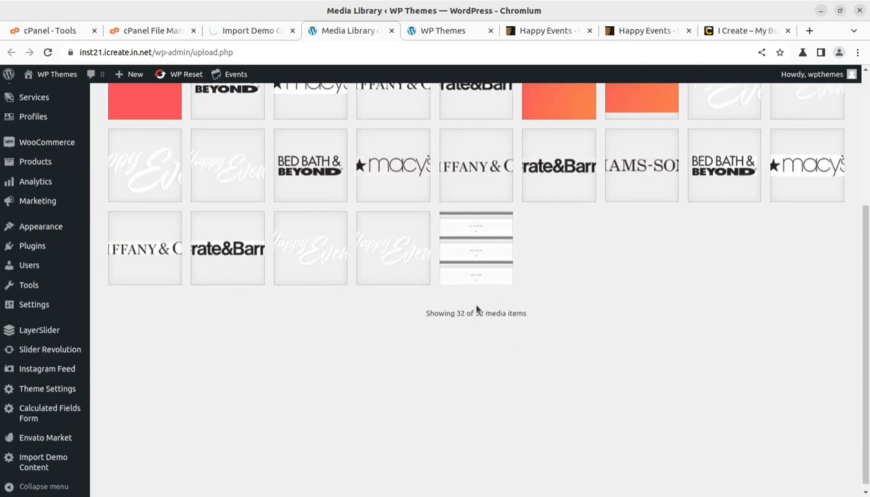
Go back to the Demo Content Importer and check the import's completion status
click(252, 31)
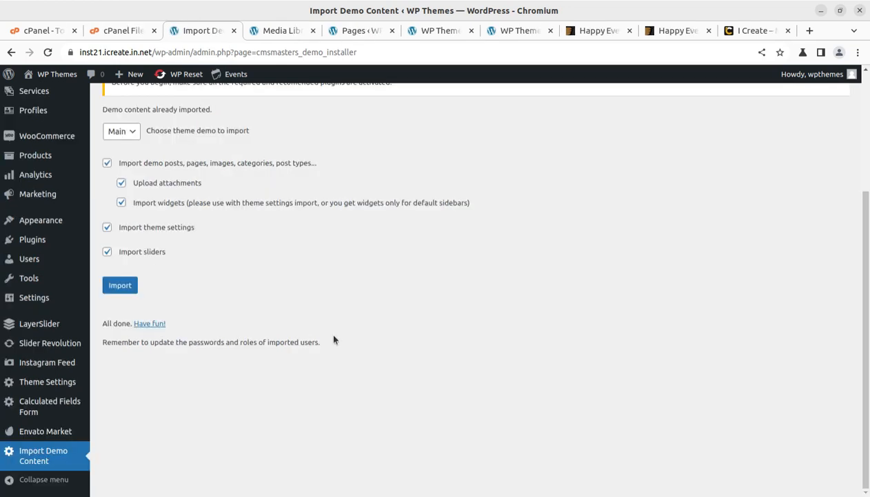
drag(184, 329, 101, 320)
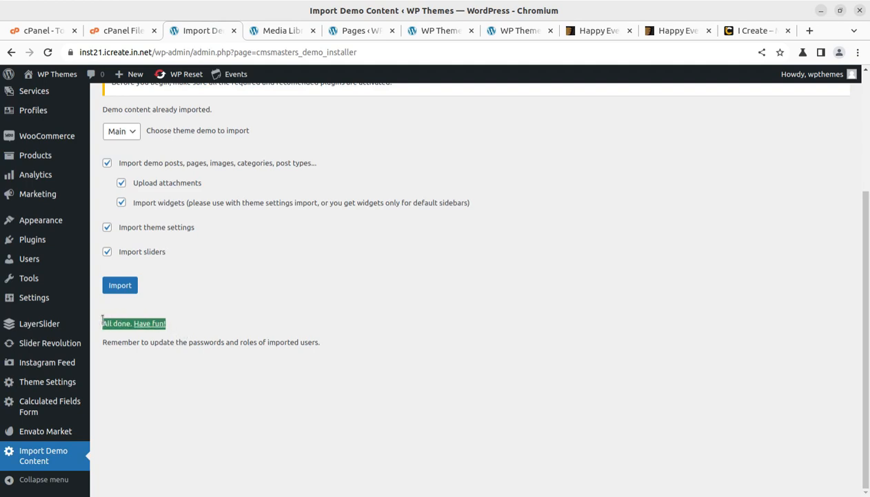
scroll(235, 298, up, 5)
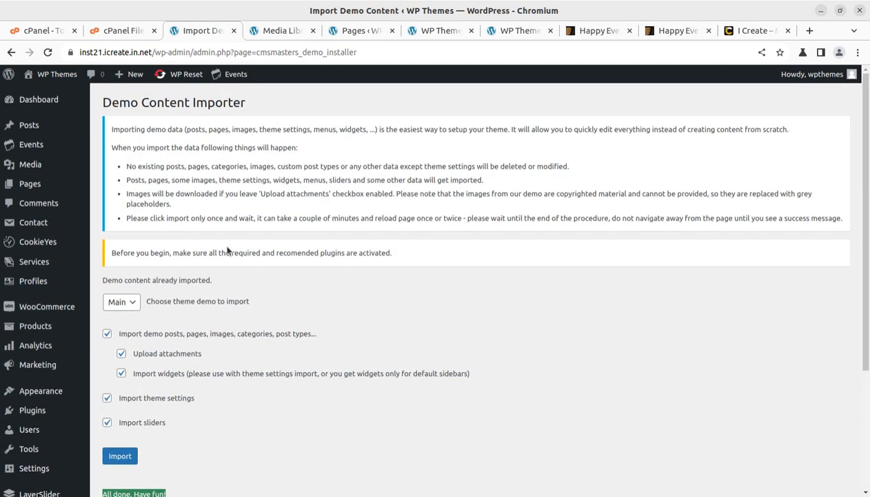
mouse_move(188, 76)
Reload the Media Library and review all the media brought in by the demo import
click(280, 30)
click(48, 51)
scroll(501, 229, down, 3)
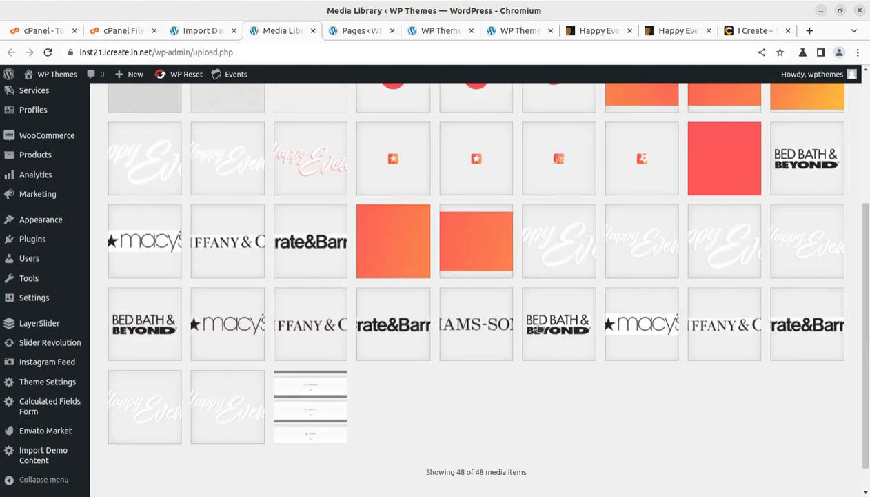
scroll(528, 394, down, 1)
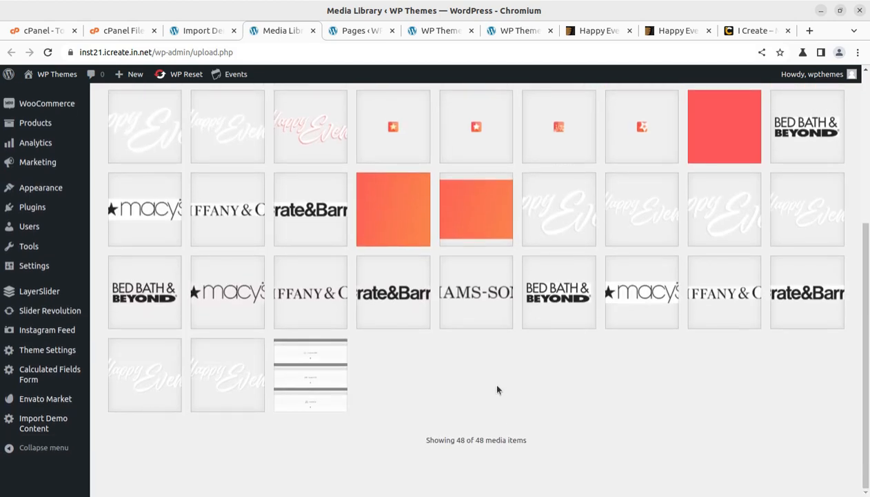
Review the Pages list for the pages added by the demo content
click(353, 30)
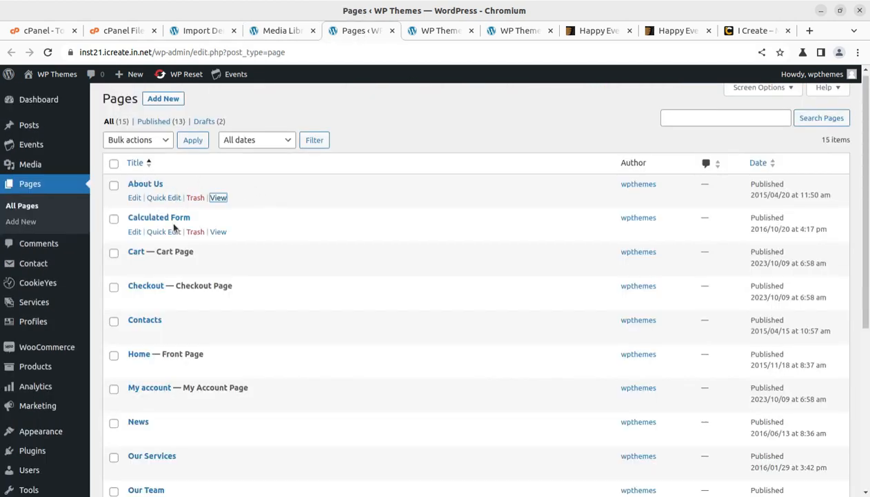
scroll(166, 227, down, 4)
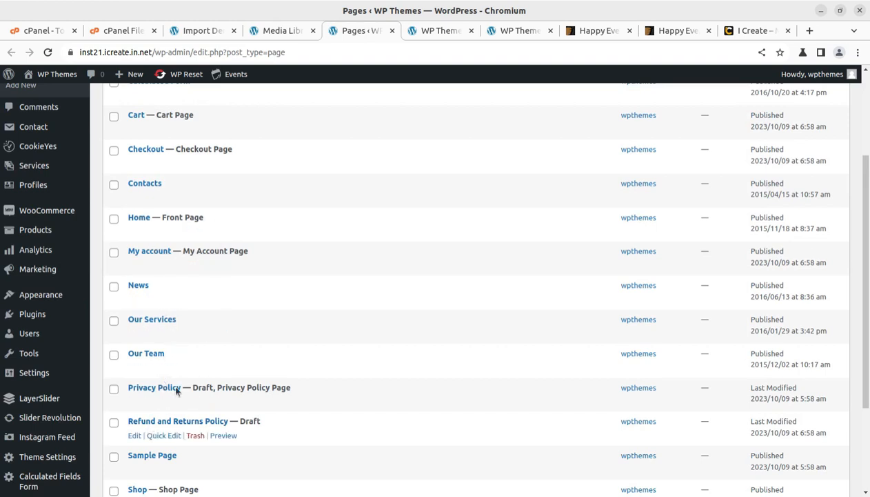
scroll(227, 302, up, 4)
View the live site's home page with the imported demo content, going back up to its opening slider
click(421, 29)
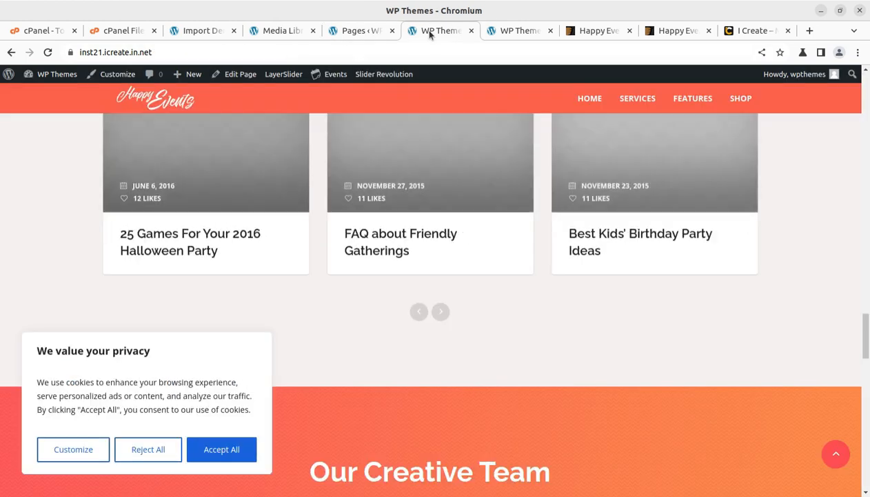
scroll(287, 236, up, 4)
scroll(286, 236, up, 15)
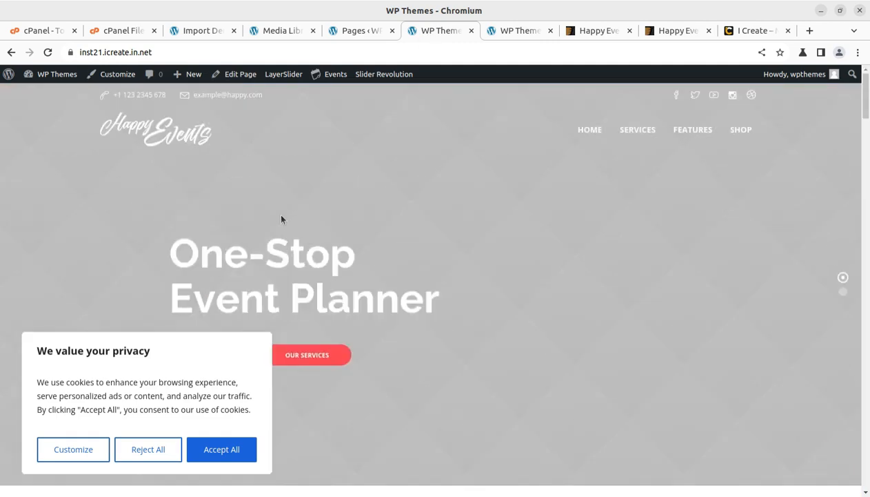
Switch between the two slides of the home page's opening slider to check both
click(843, 291)
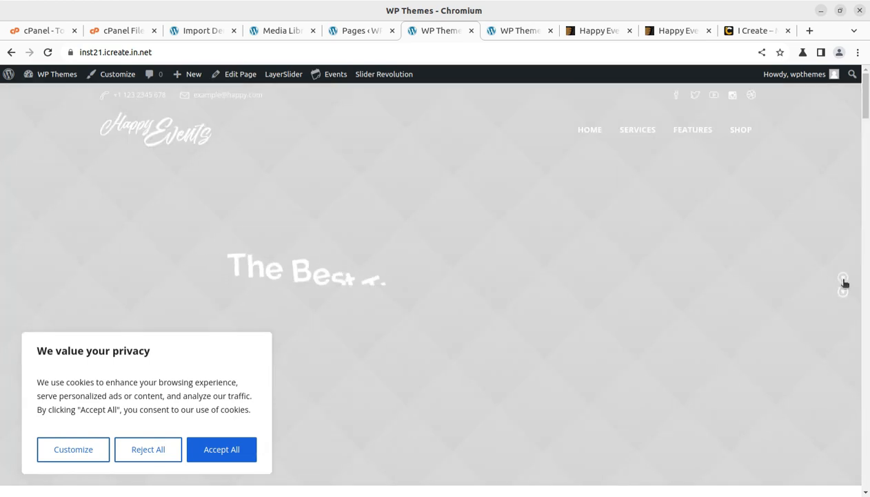
click(843, 278)
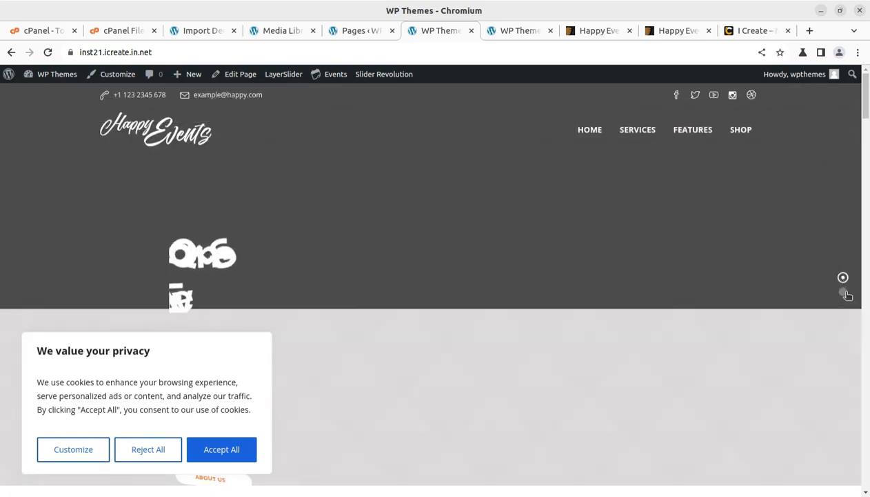
click(844, 294)
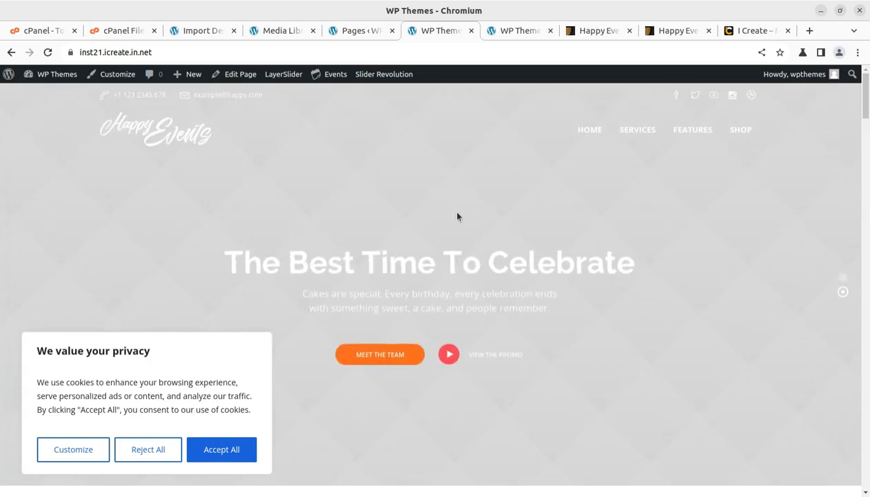
Accept all cookies in the privacy notice and review the home page sections below the slider
scroll(301, 252, down, 2)
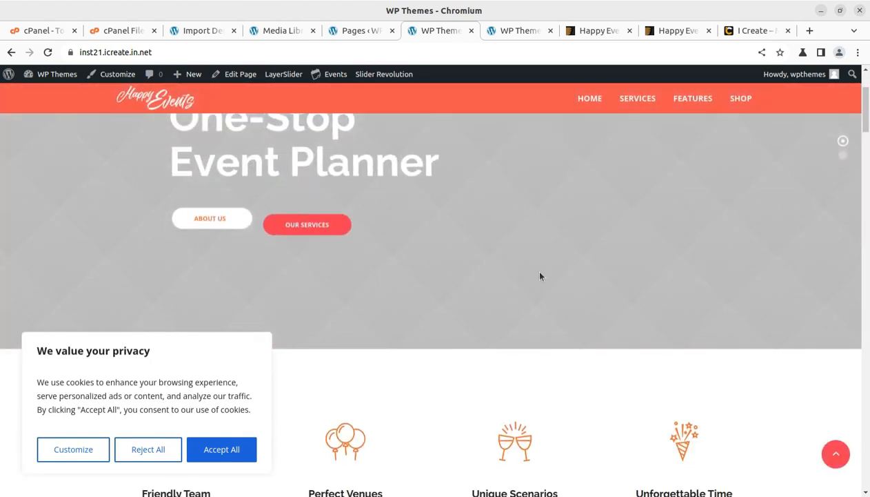
scroll(540, 276, down, 2)
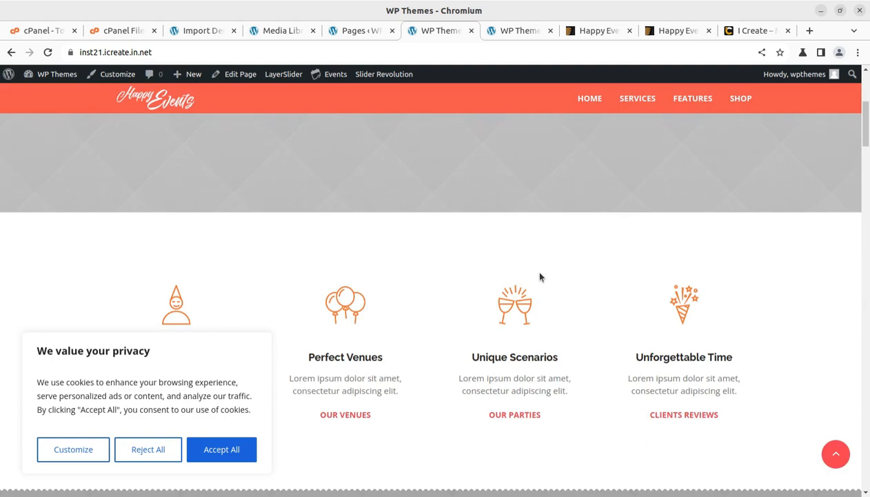
click(233, 458)
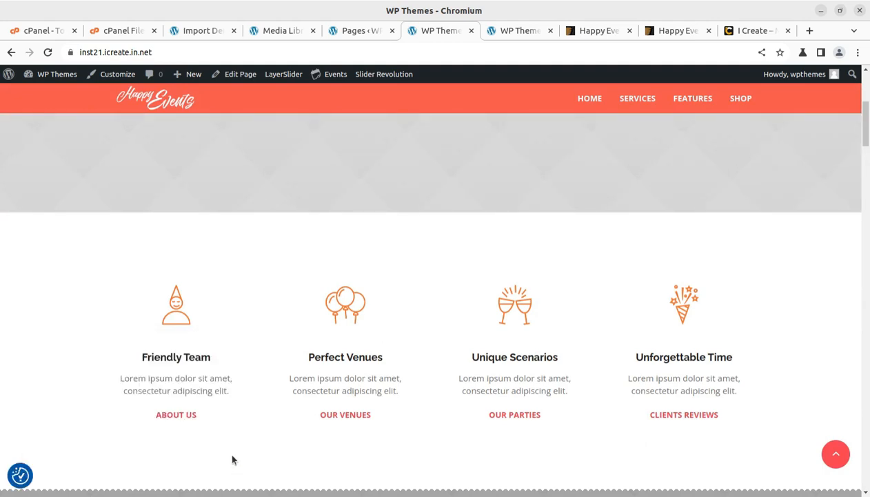
scroll(477, 296, down, 4)
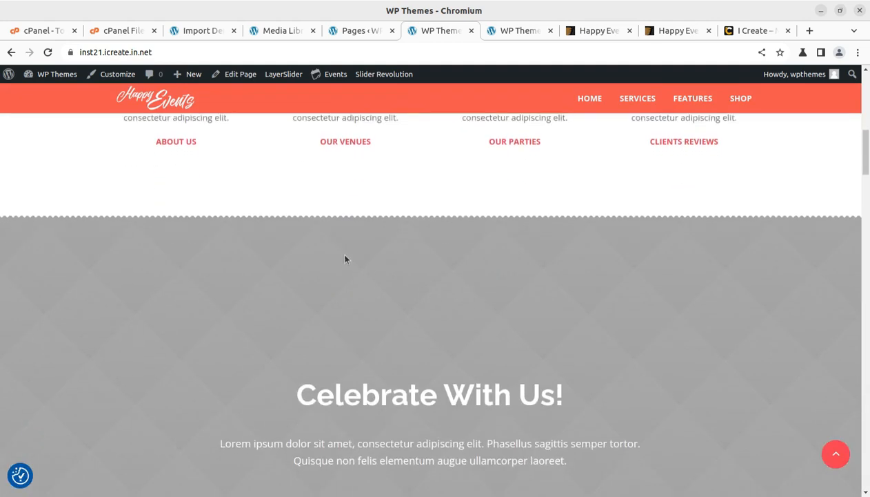
Open the Services page from the site's navigation and view its service descriptions
scroll(345, 259, up, 6)
click(640, 130)
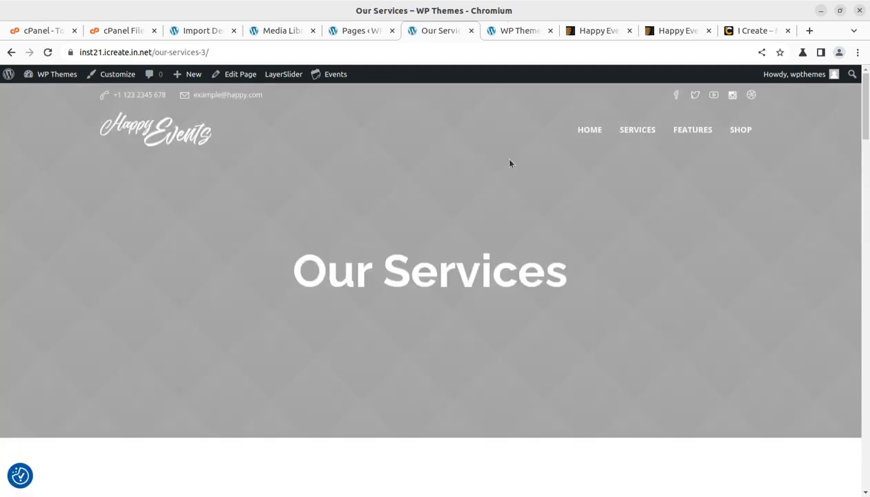
scroll(570, 173, down, 5)
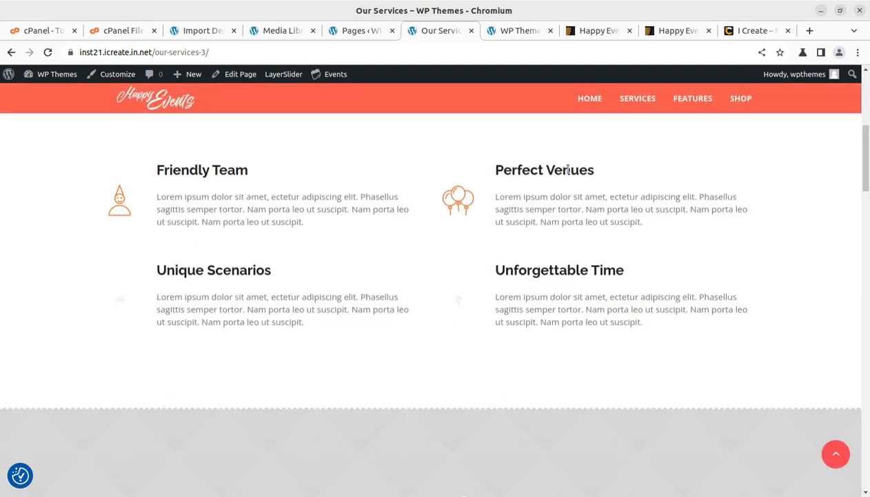
Close the Media Library and open the live Calculated Form page from the Pages list in a new tab
click(283, 31)
click(313, 31)
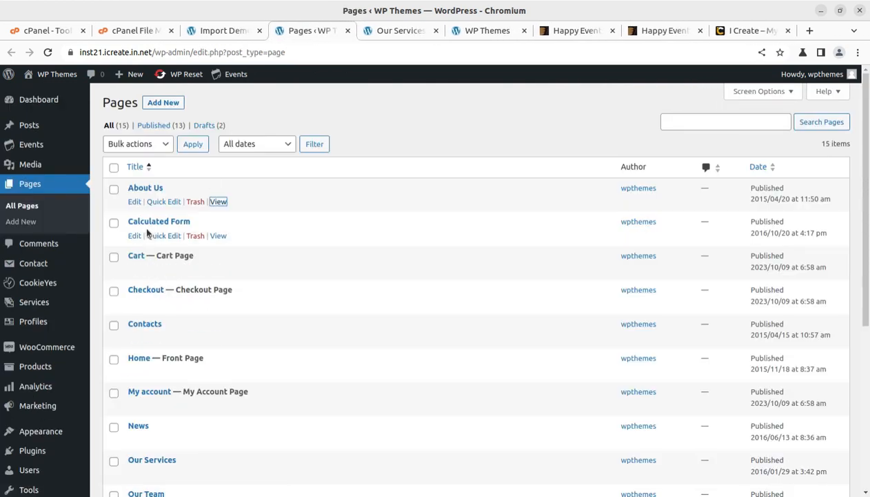
middle_click(219, 236)
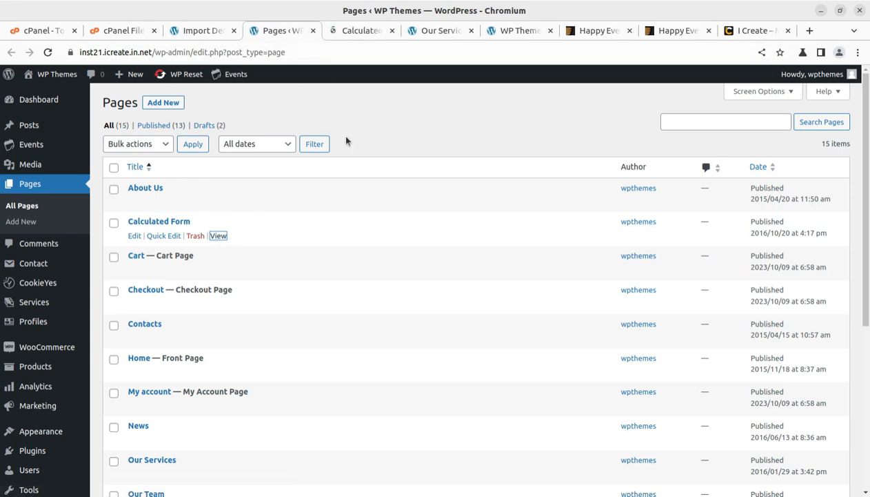
click(347, 31)
Examine the calculation form on the Calculated Form page, trying its fields, and return to the site's home page
scroll(345, 246, down, 4)
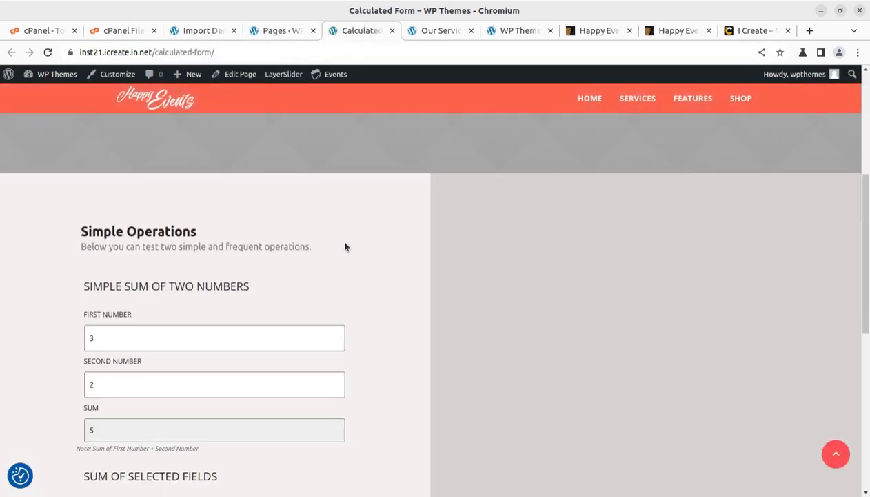
scroll(207, 304, down, 2)
click(103, 266)
click(124, 320)
scroll(151, 348, down, 3)
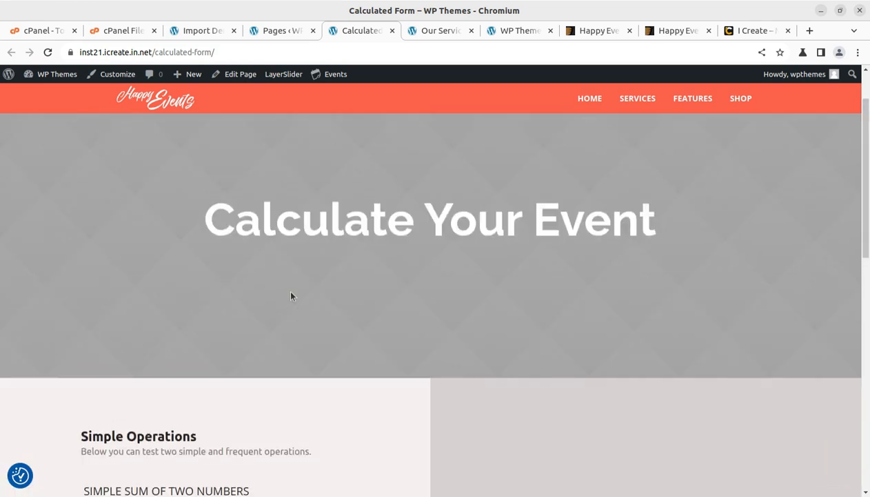
scroll(300, 276, up, 2)
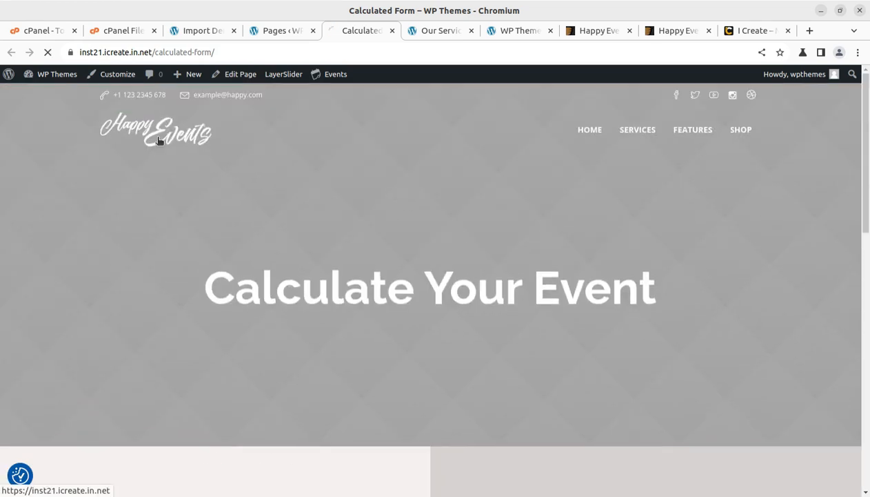
click(155, 138)
Look through the Pages list again and view the live About Us page from its introduction to its feature sections
click(290, 34)
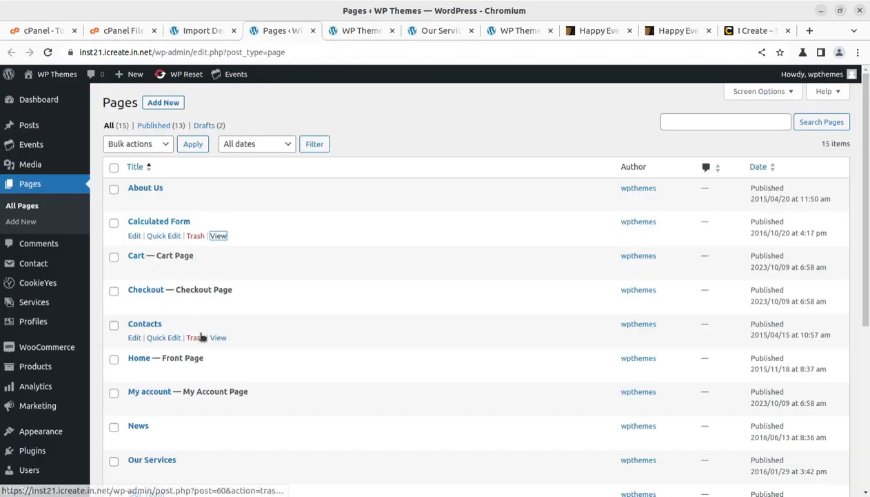
scroll(145, 372, down, 3)
scroll(159, 352, down, 3)
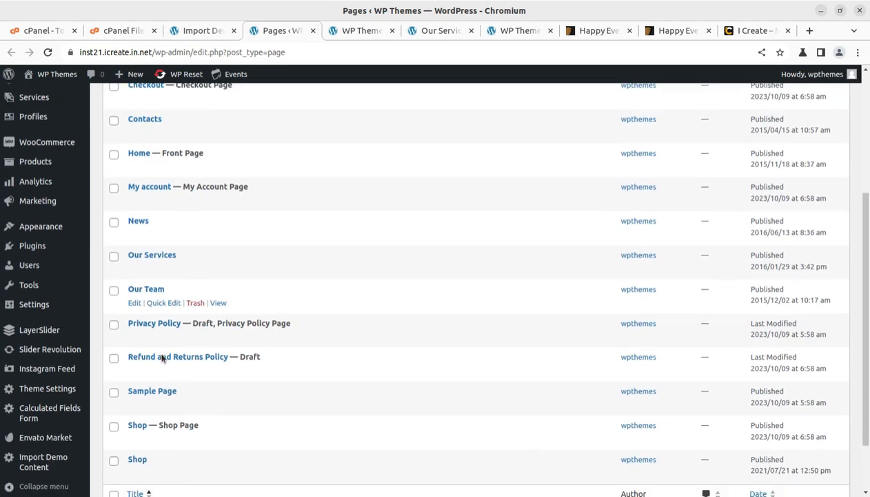
scroll(167, 357, up, 5)
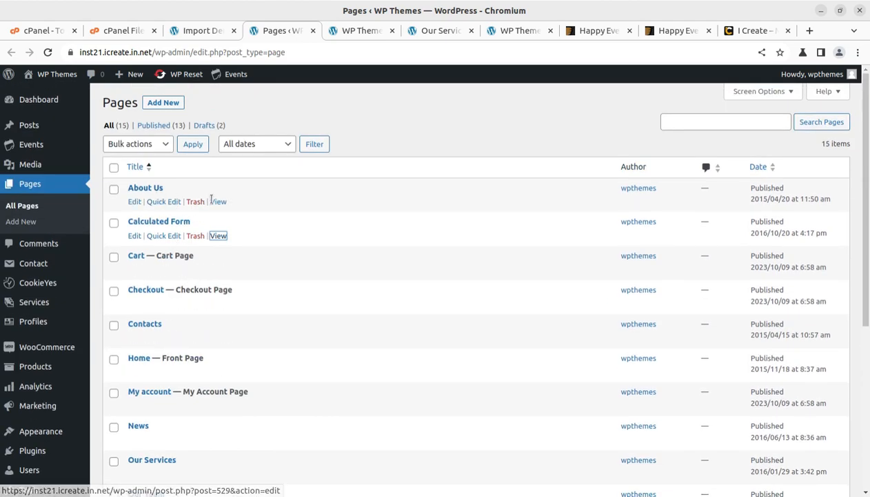
click(218, 202)
scroll(395, 223, down, 5)
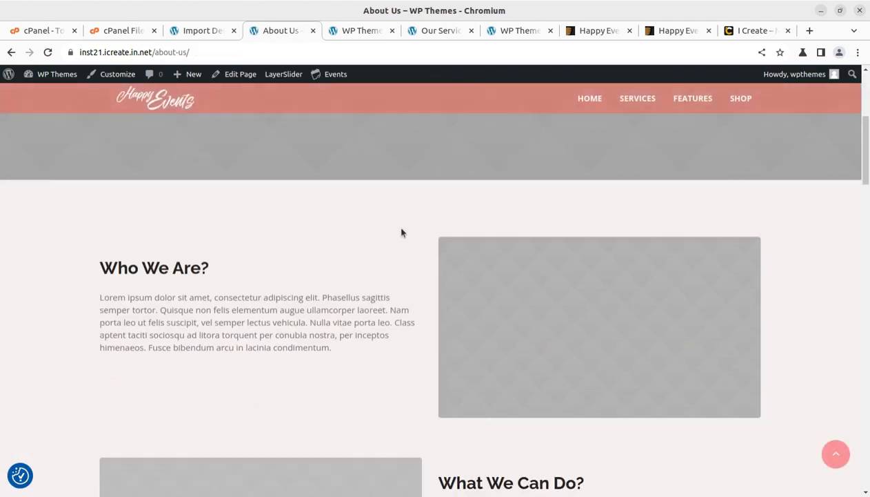
scroll(241, 212, down, 9)
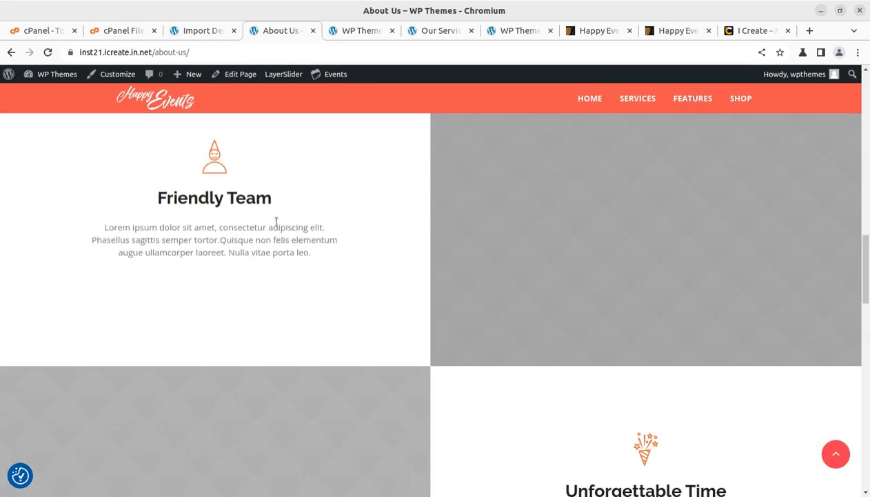
scroll(497, 232, down, 7)
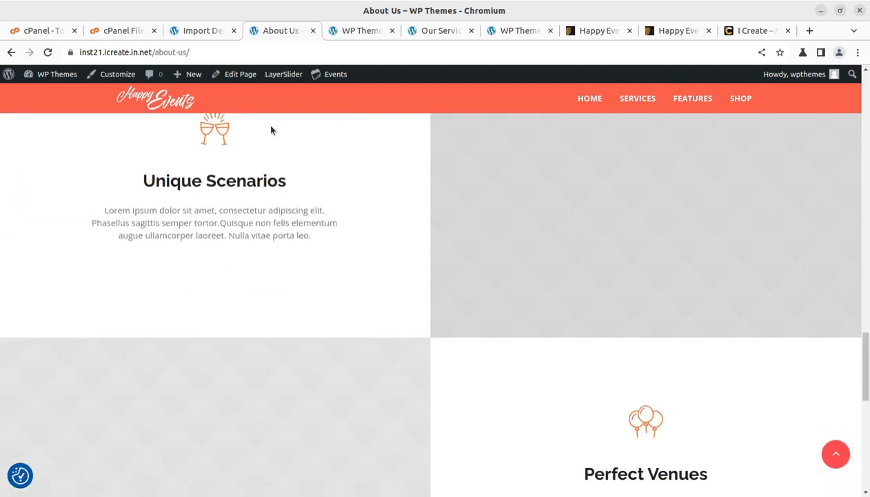
Close the About Us page and the cPanel File Manager, and go through the live site to the WordPress Dashboard
click(313, 30)
click(207, 32)
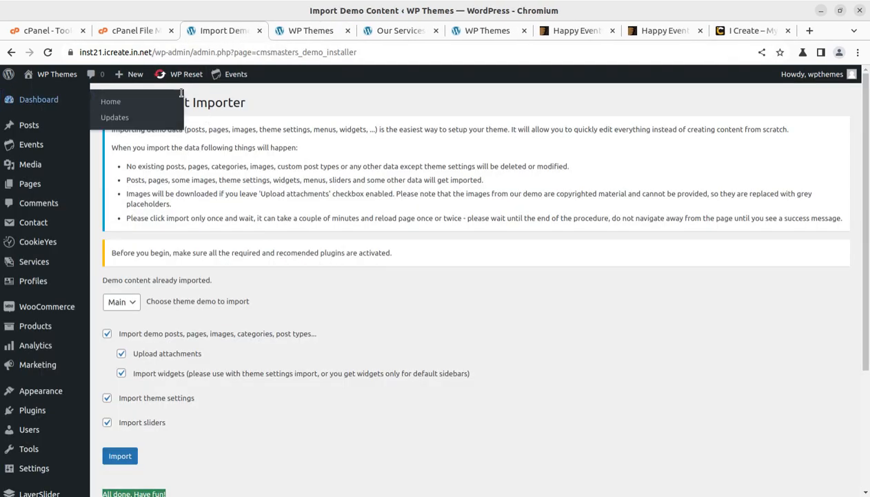
click(58, 75)
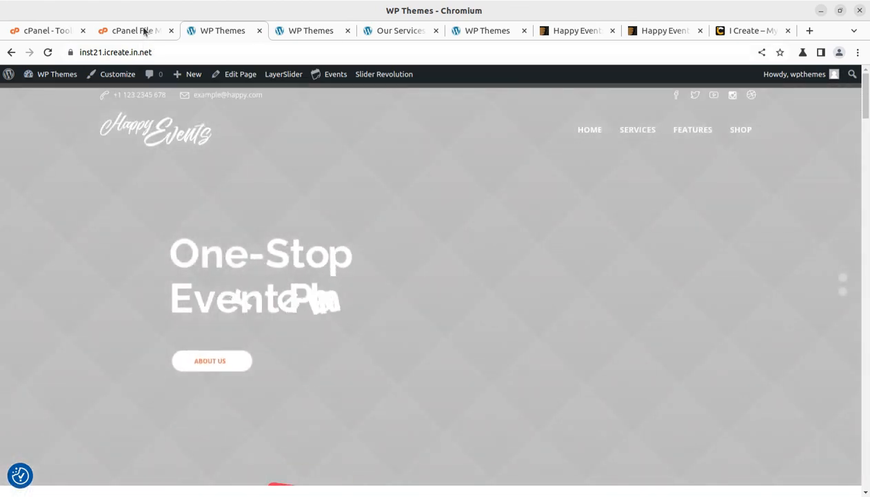
click(171, 30)
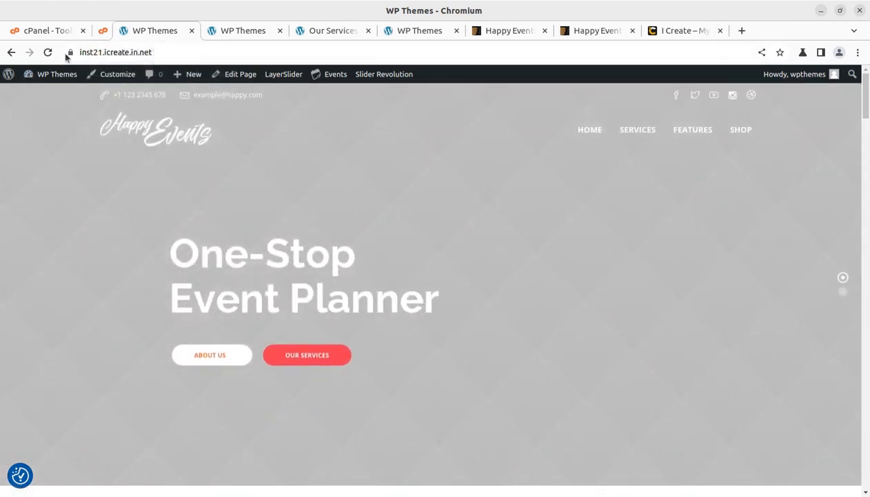
mouse_move(39, 79)
click(39, 95)
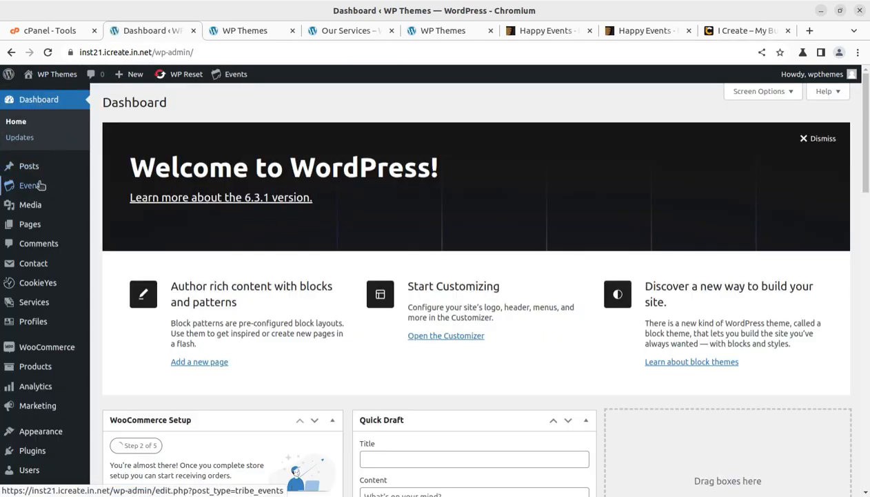
Open the Events list in a new tab from the dashboard
mouse_move(41, 185)
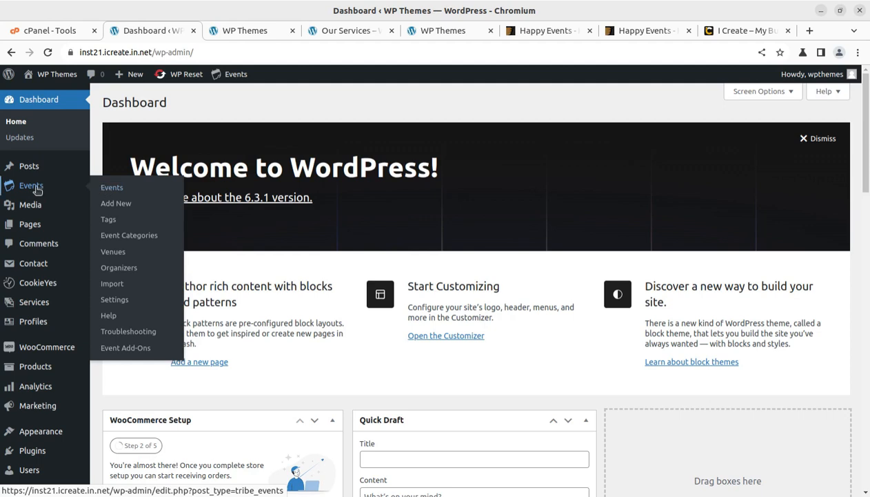
middle_click(36, 189)
click(211, 33)
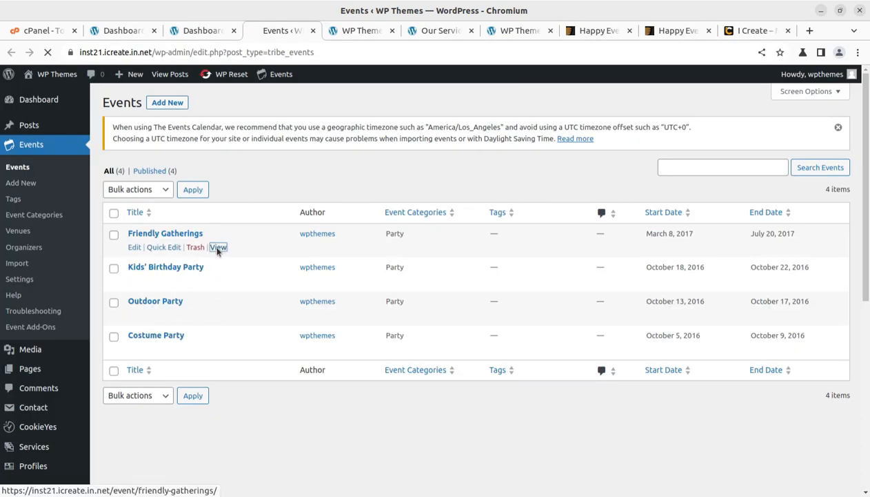
View the live page of the Friendly Gatherings event, including its description, organizer, venue and map details
click(218, 249)
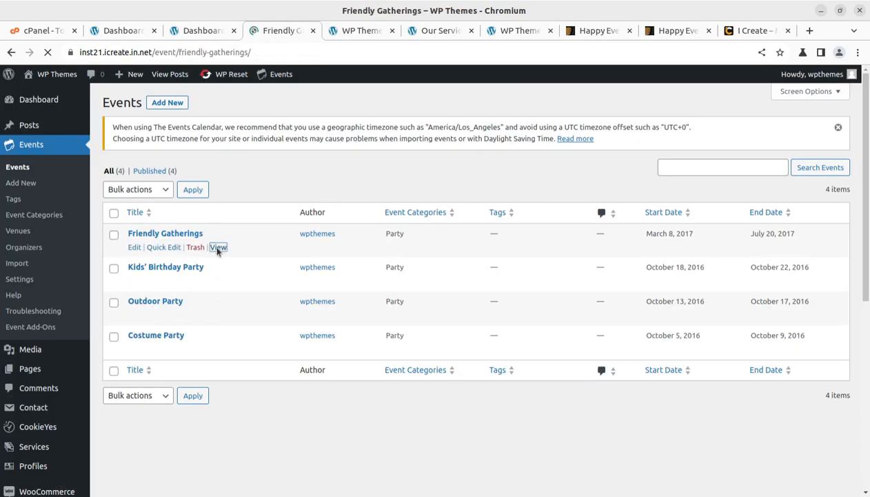
scroll(254, 258, down, 3)
scroll(255, 258, down, 5)
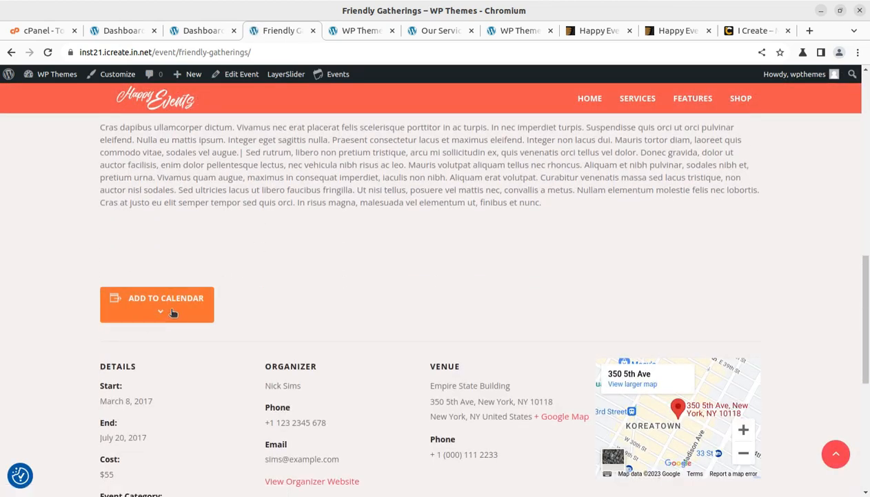
scroll(258, 256, down, 2)
scroll(550, 367, up, 10)
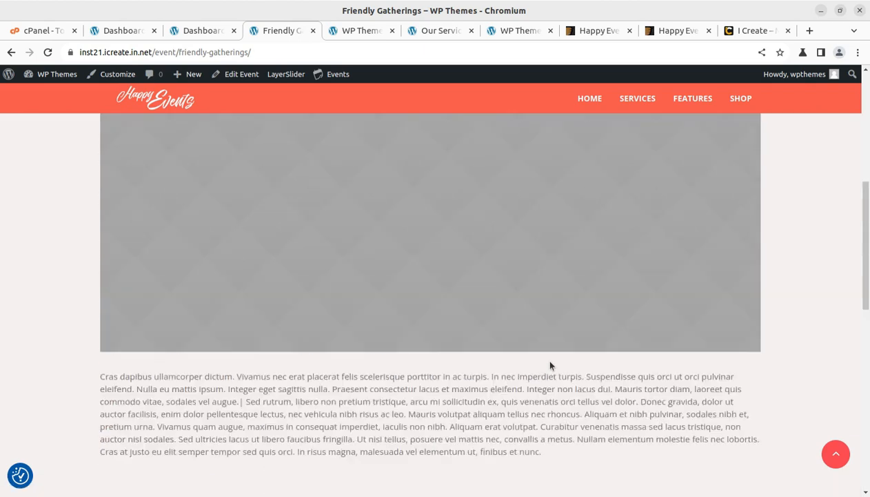
Close the duplicate dashboard tab and open the CookieYes plugin's dashboard
click(190, 33)
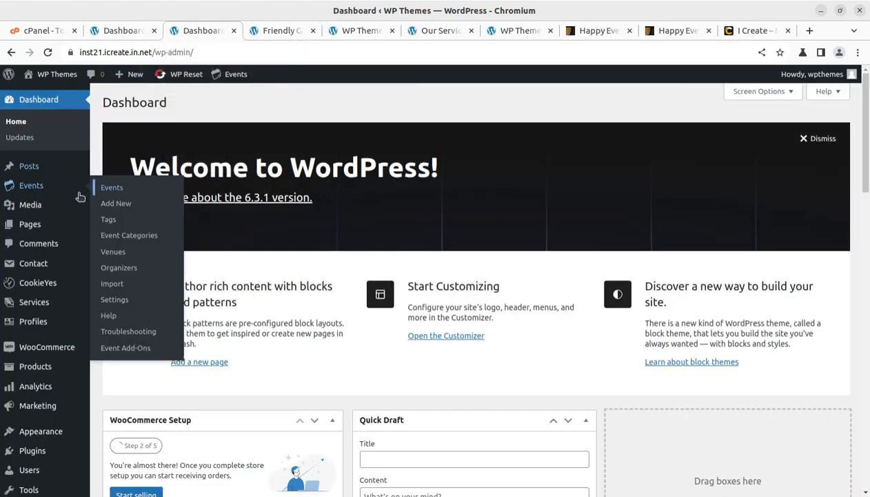
click(154, 33)
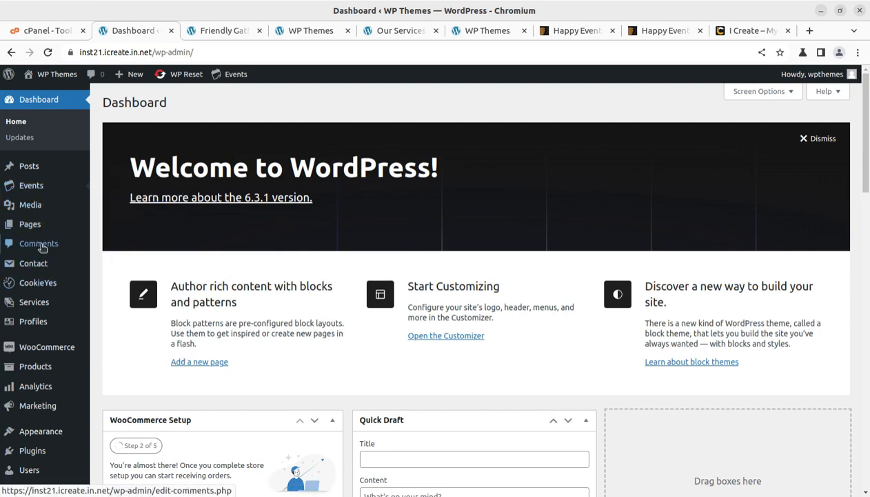
click(37, 283)
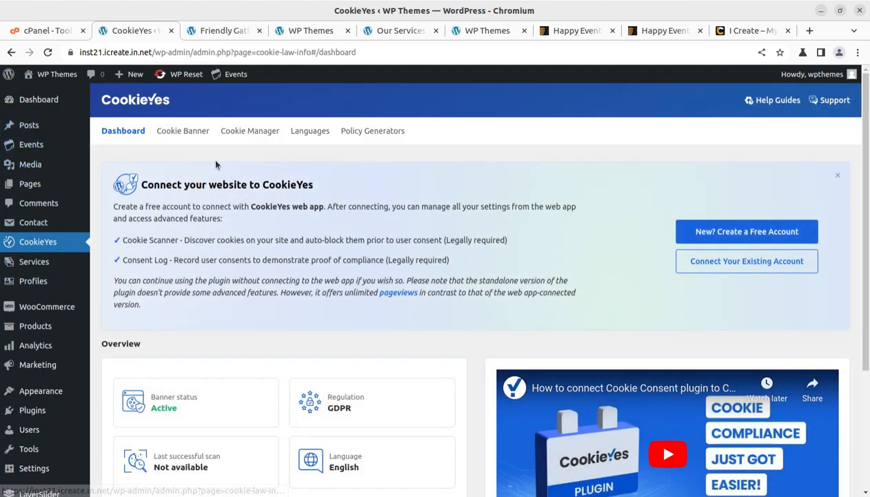
Open the Services list and review all the imported services with their thumbnails and categories
mouse_move(39, 273)
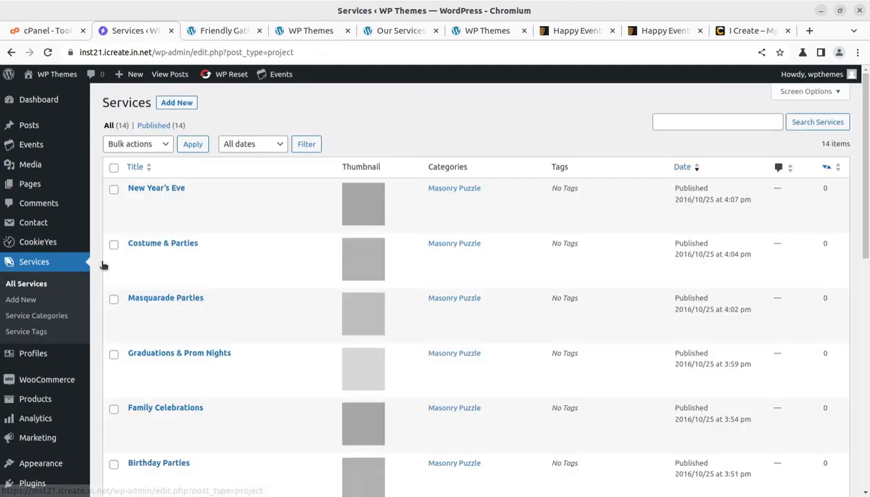
scroll(201, 196, down, 3)
scroll(201, 197, down, 5)
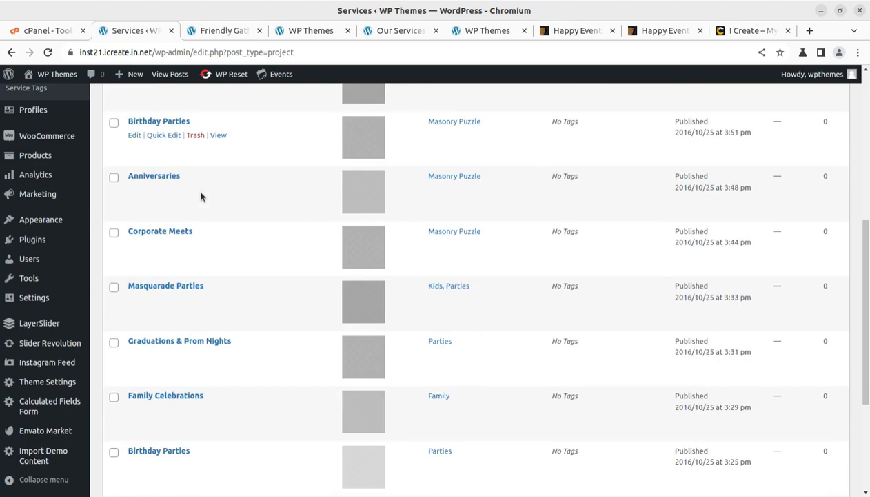
scroll(197, 202, up, 5)
scroll(197, 202, up, 2)
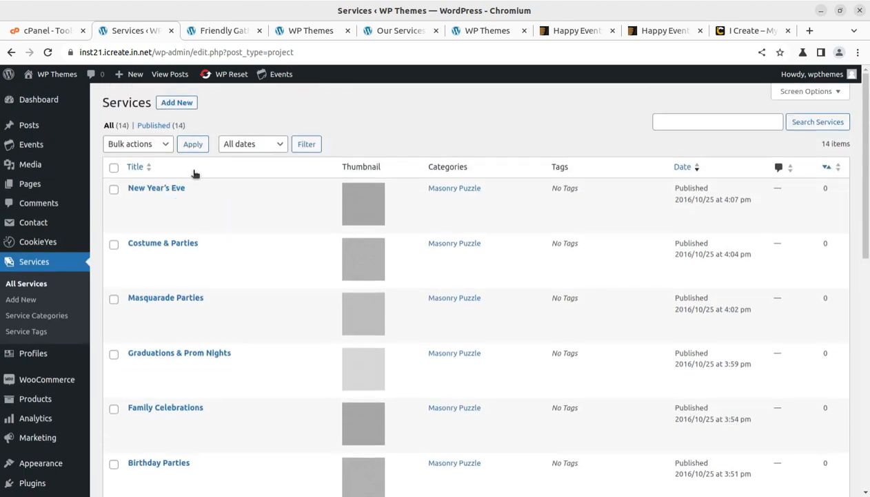
View the live page of the New Year's Eve service in a separate tab, close it and return to the Services list
middle_click(218, 202)
click(247, 30)
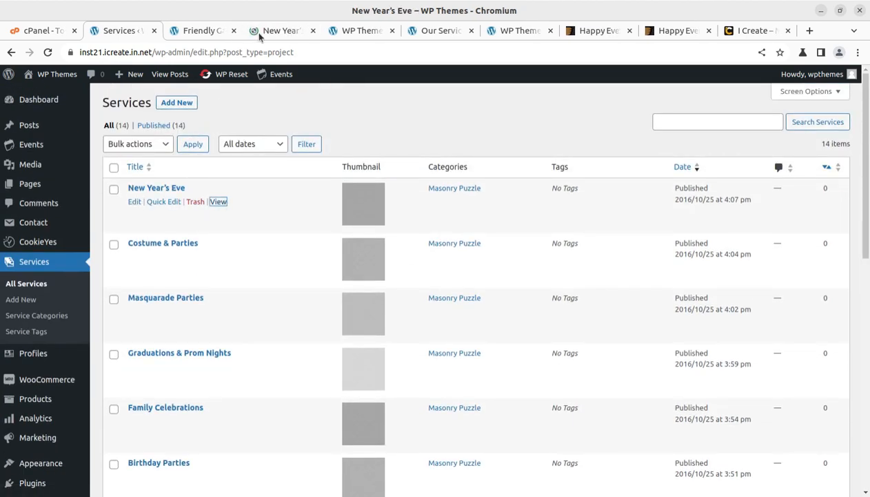
scroll(274, 167, down, 6)
scroll(274, 166, down, 3)
scroll(273, 167, up, 6)
click(312, 31)
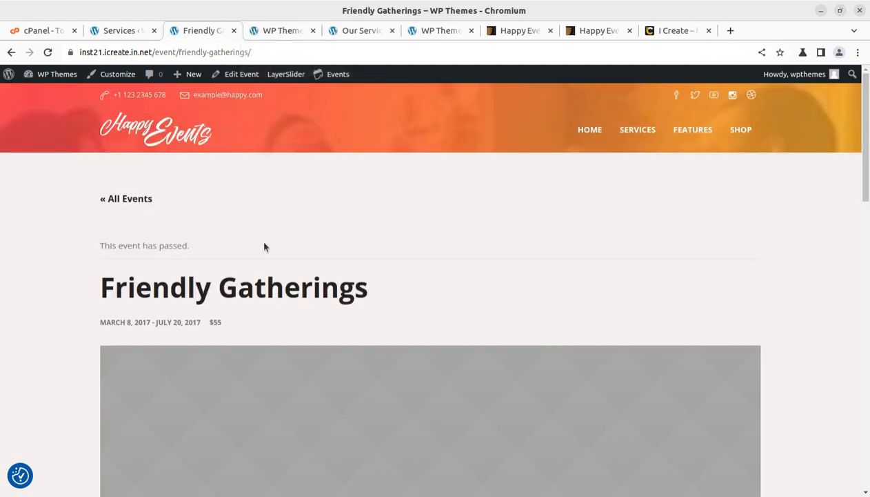
click(131, 30)
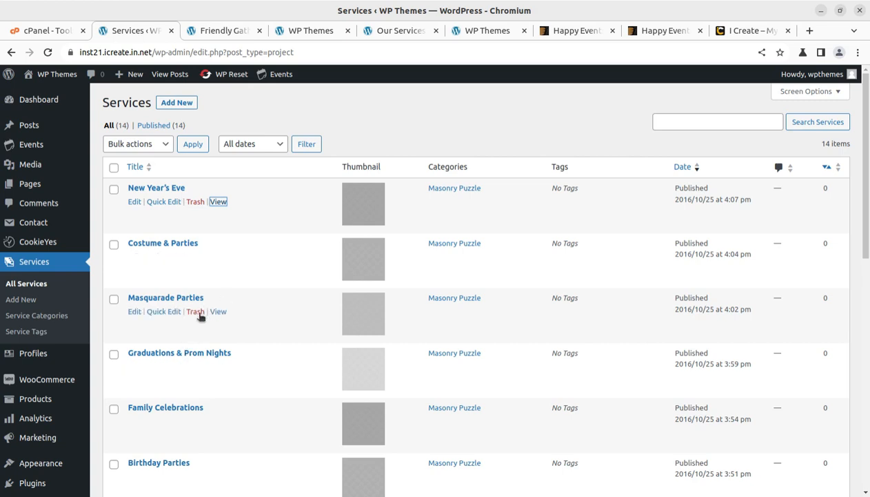
Look through the rest of the Services list down to Corporate Meetings
scroll(210, 275, down, 3)
mouse_move(209, 271)
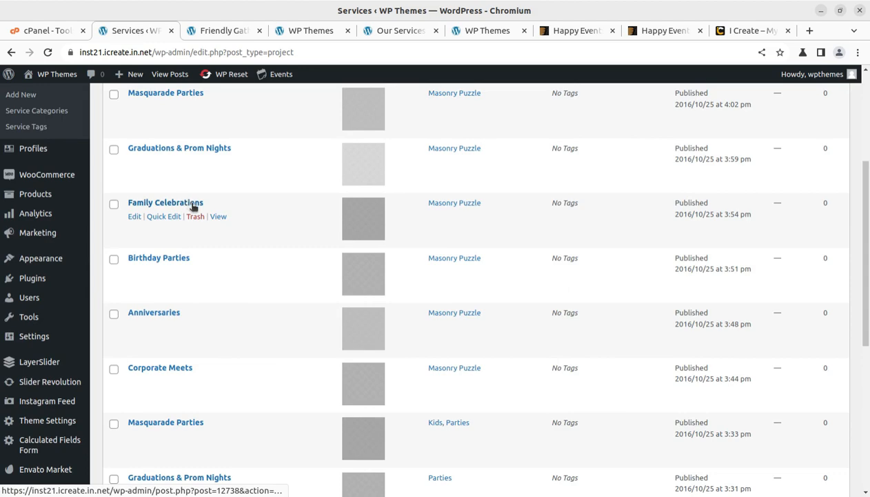
scroll(190, 242, down, 4)
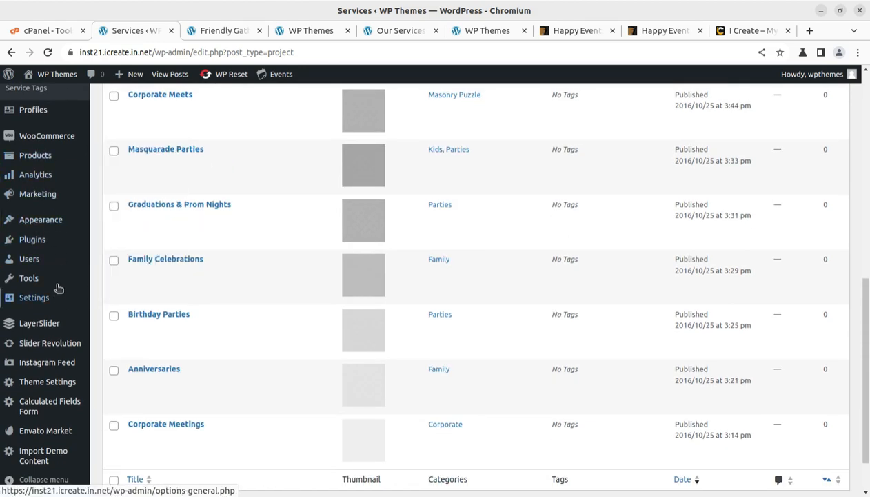
Open the Profiles list and review all the imported profiles with their avatars and categories
mouse_move(59, 286)
scroll(59, 288, up, 1)
scroll(58, 289, up, 3)
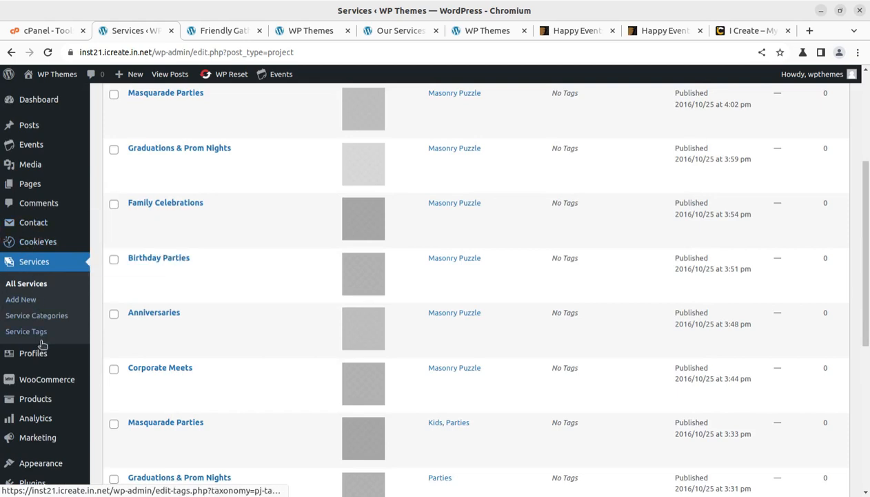
mouse_move(41, 357)
click(107, 356)
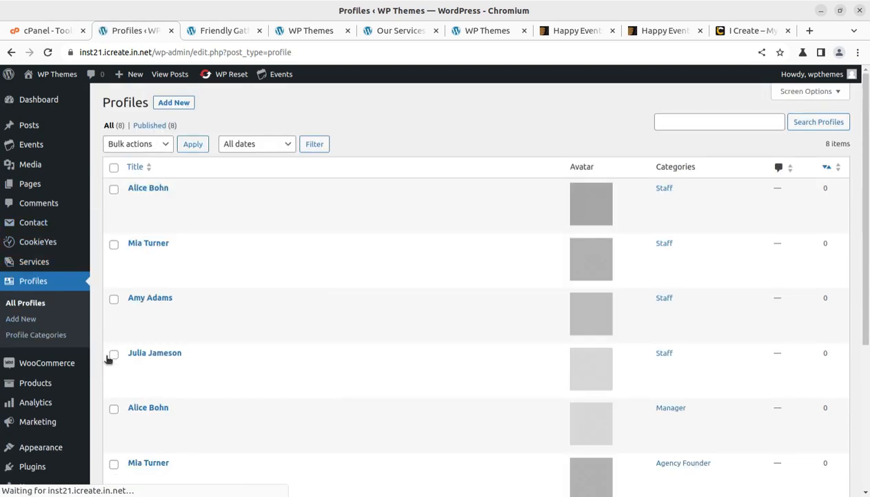
scroll(200, 249, down, 3)
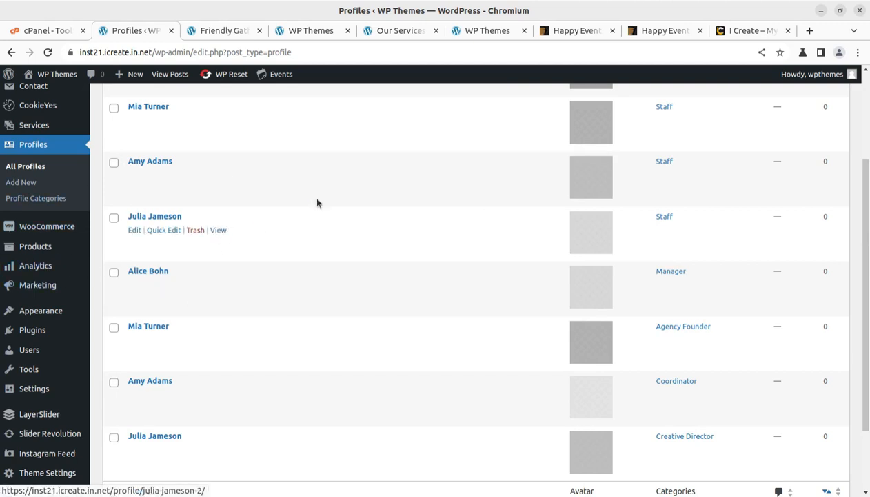
scroll(198, 284, up, 3)
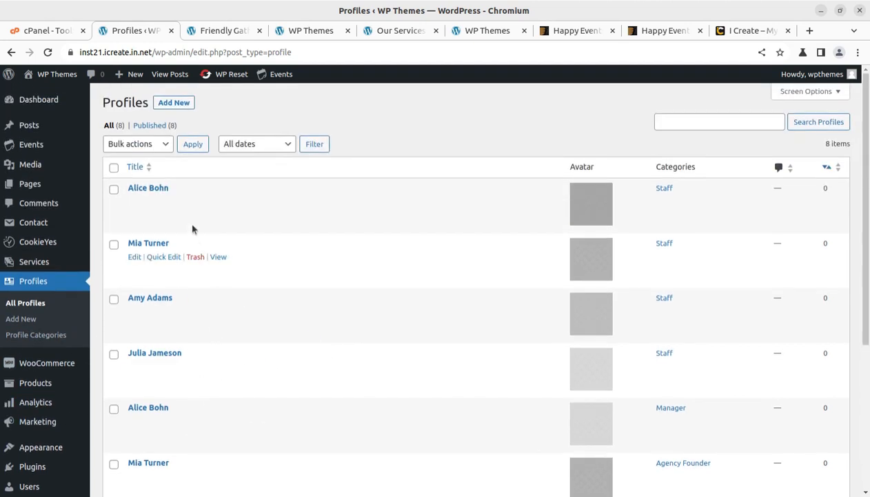
View the live page of the first staff profile, including its image, profile details and description
middle_click(218, 201)
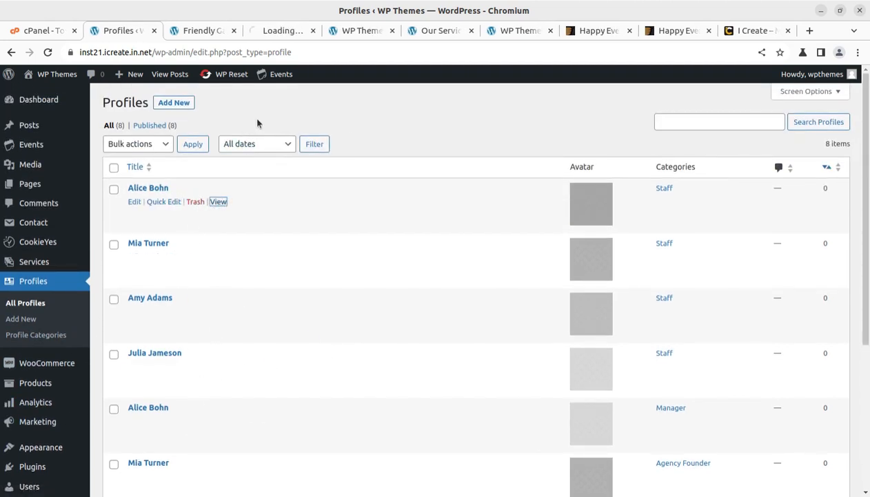
click(281, 31)
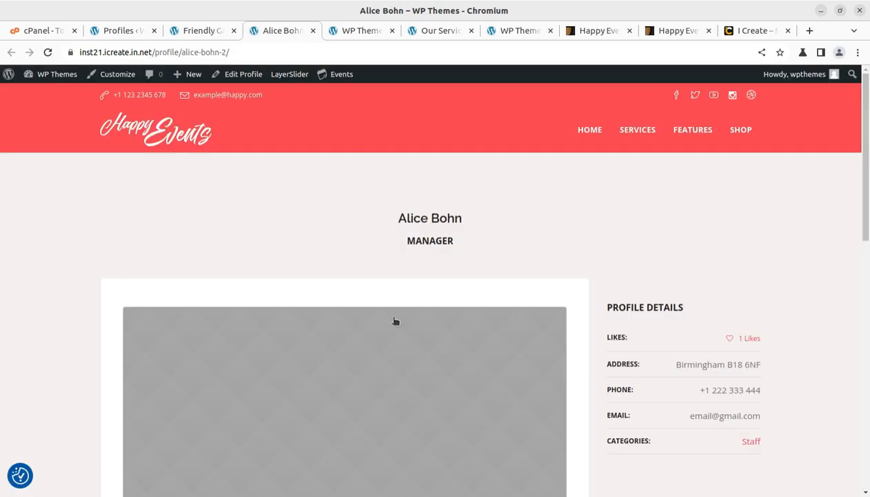
scroll(395, 321, down, 8)
scroll(340, 252, up, 5)
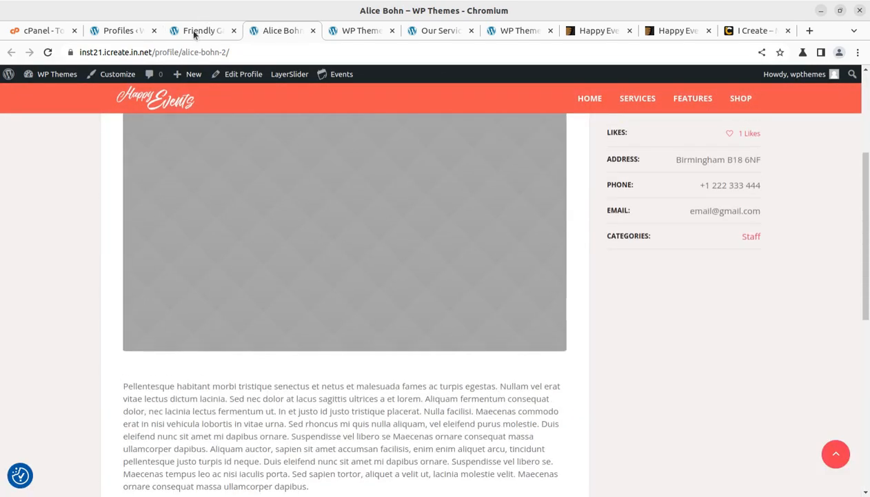
Close the Friendly Gatherings event page and return to the Profiles list
click(195, 31)
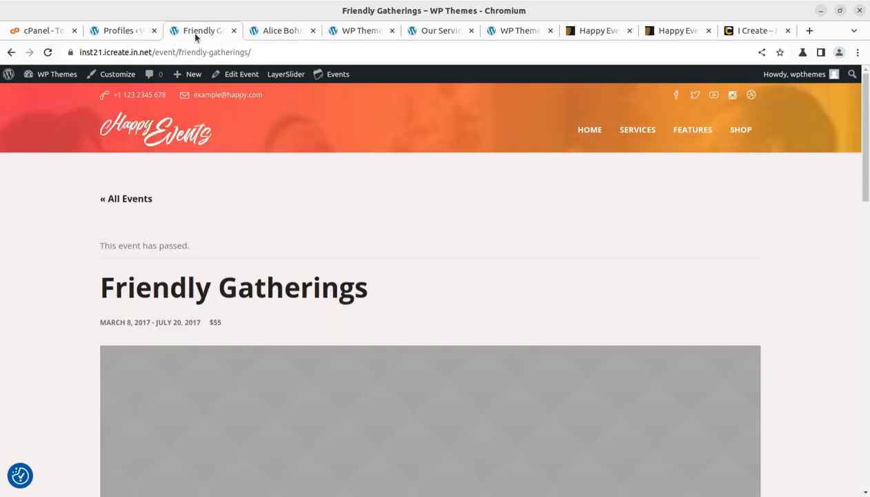
click(233, 31)
click(127, 31)
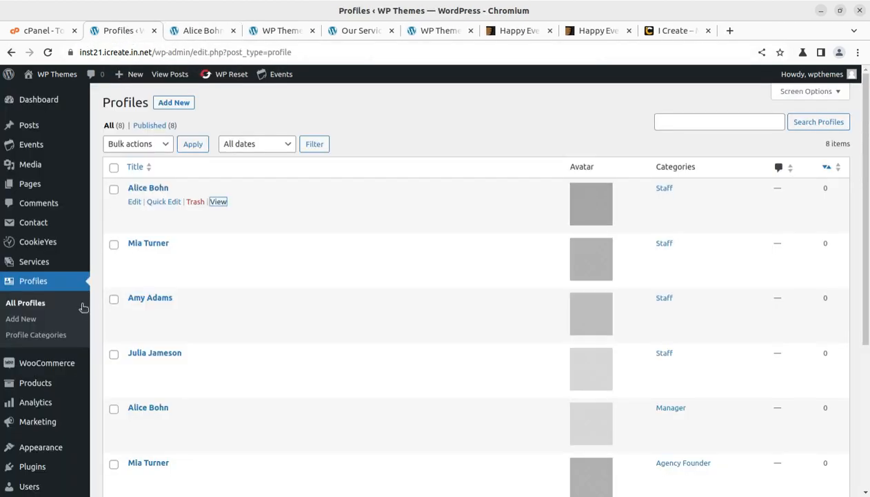
Open LayerSlider, look over its welcome page and continue to the project list
mouse_move(75, 363)
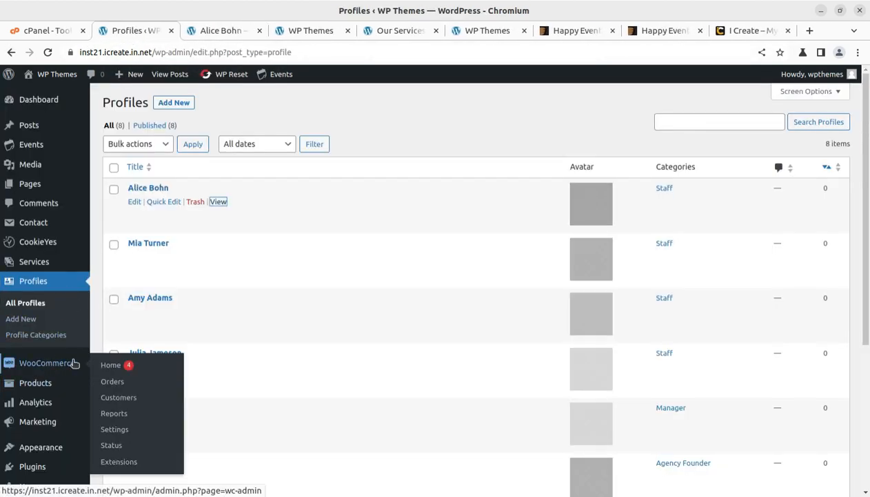
scroll(55, 374, down, 3)
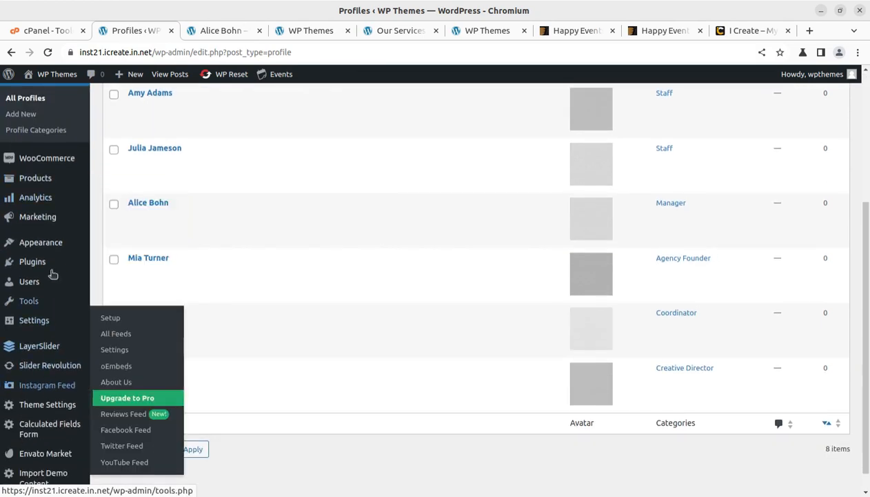
click(41, 346)
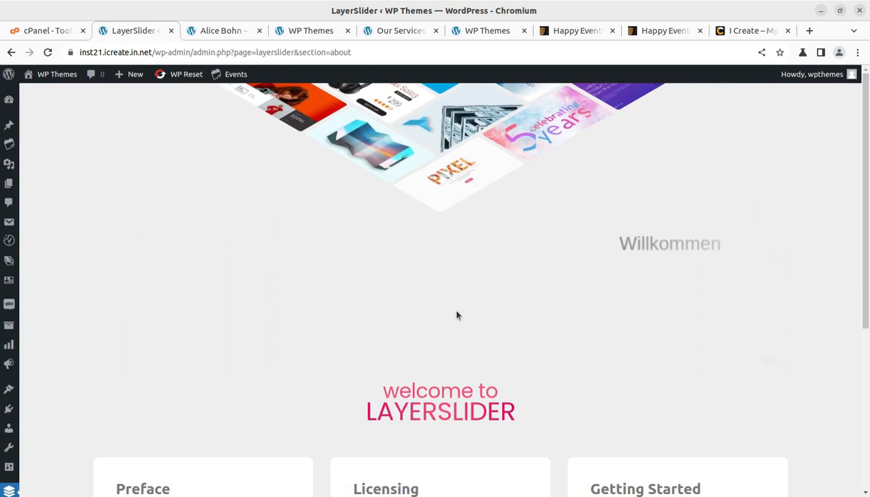
scroll(457, 315, down, 4)
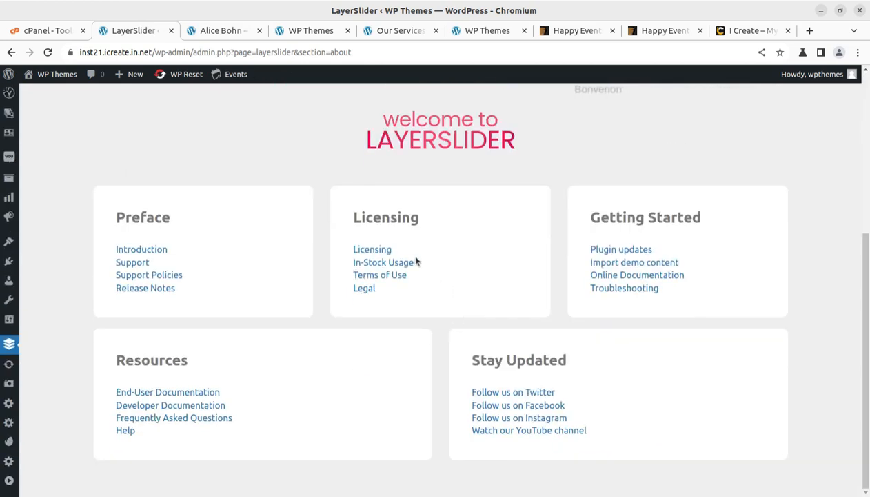
scroll(343, 266, up, 4)
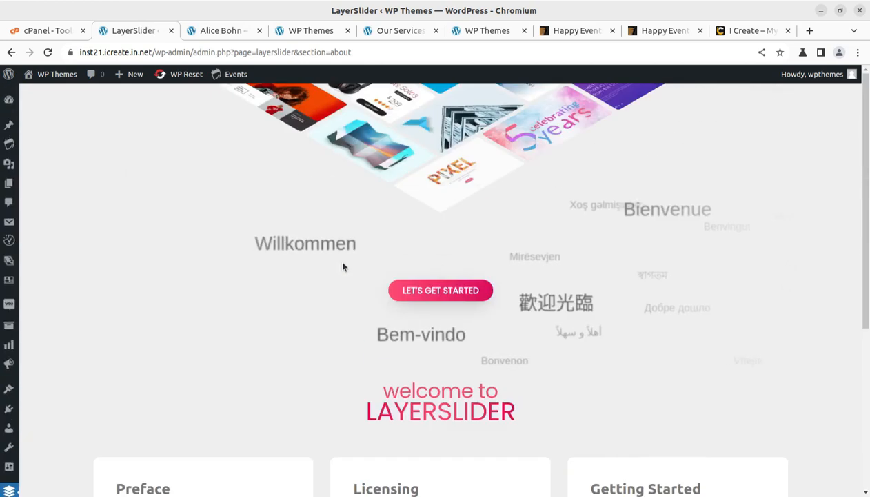
click(431, 298)
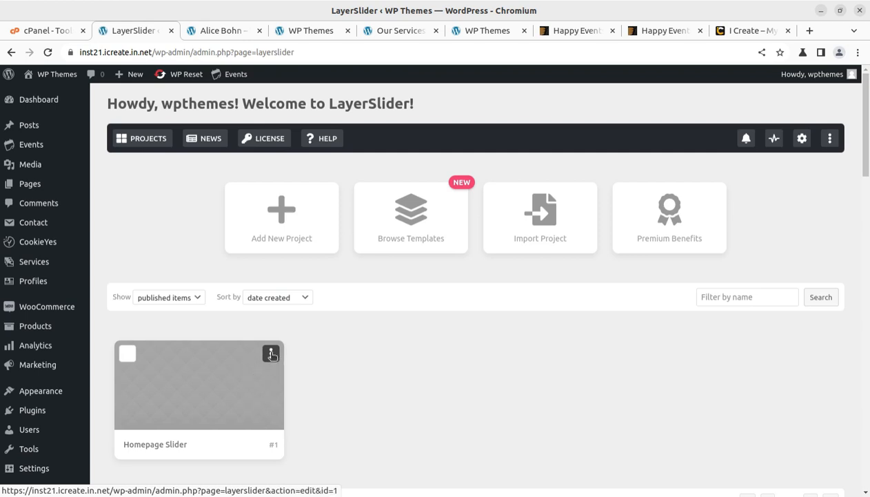
Open the Homepage Slider project, inspect its slide background settings, Layer #1 and Layer #3, and leave the editor
click(206, 396)
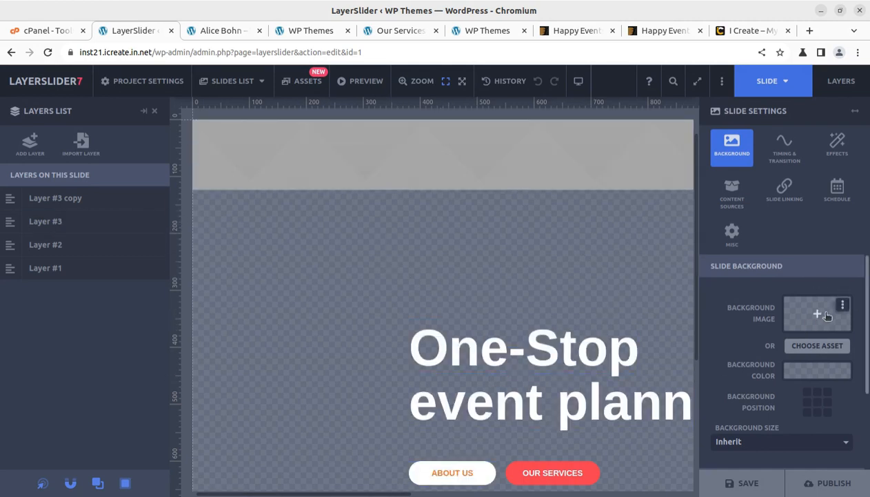
click(545, 361)
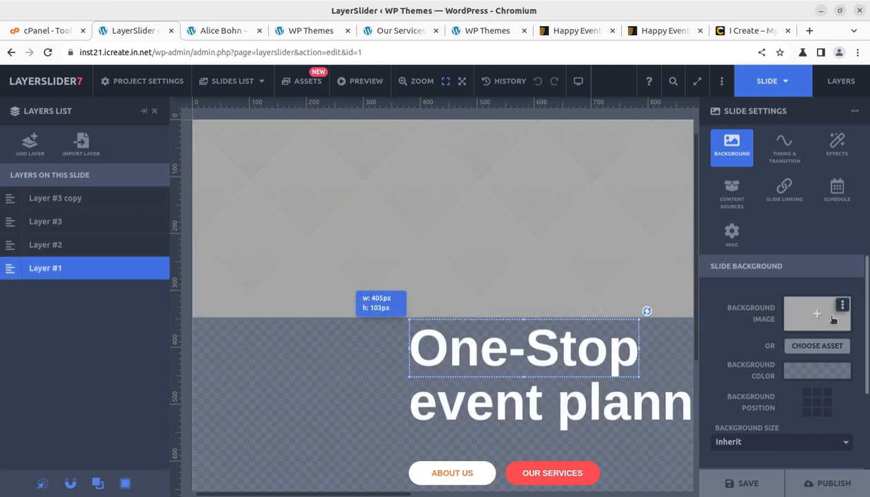
scroll(751, 376, down, 2)
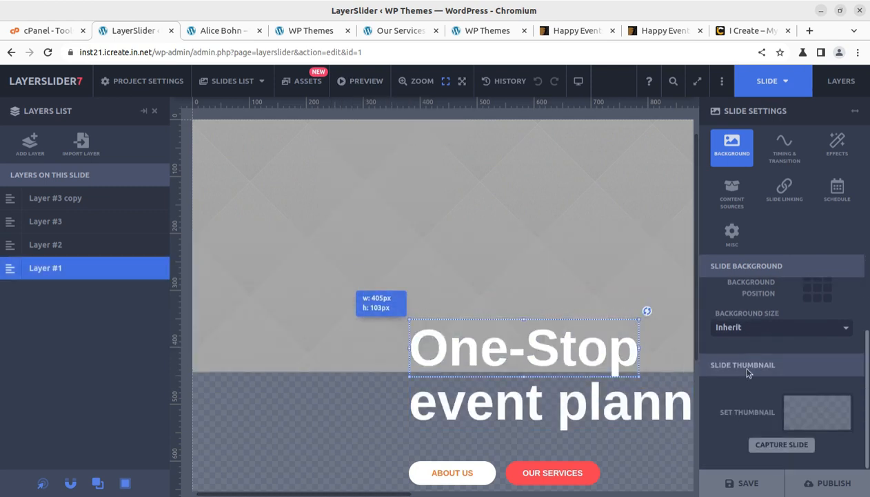
click(69, 224)
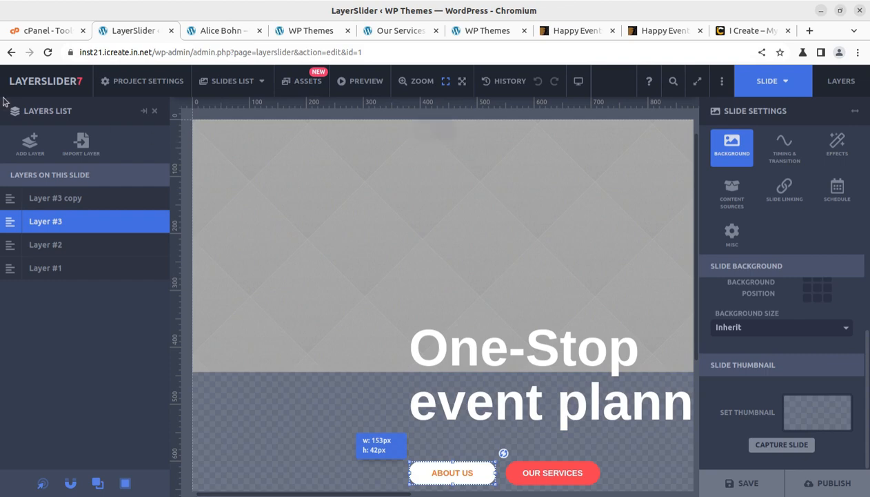
click(8, 54)
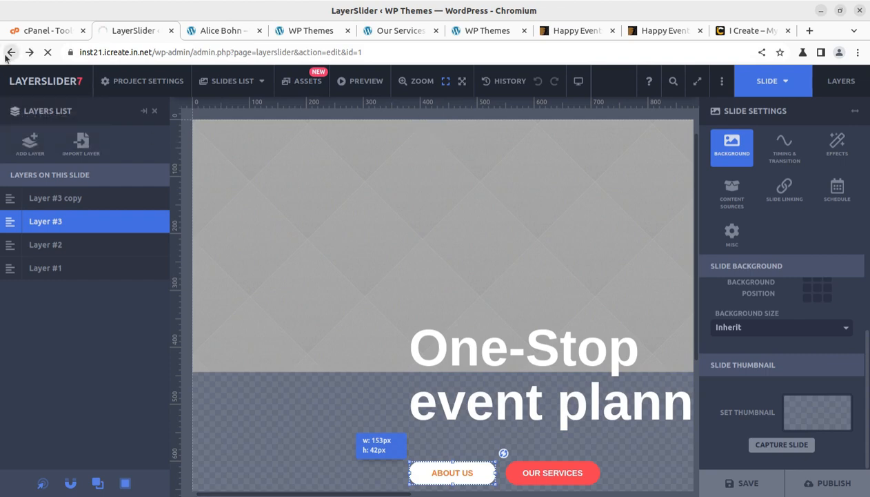
Open the Slider Revolution overview, dismiss its welcome dialog and examine the home page slider module
scroll(58, 388, down, 4)
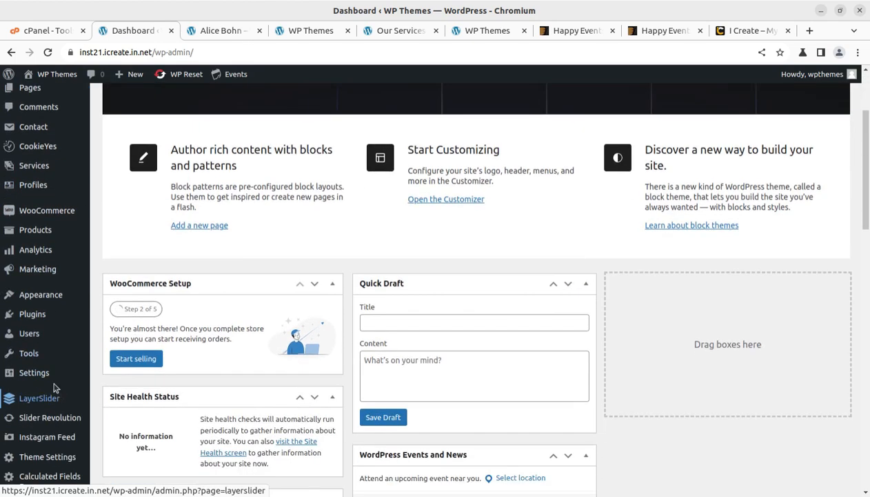
mouse_move(45, 417)
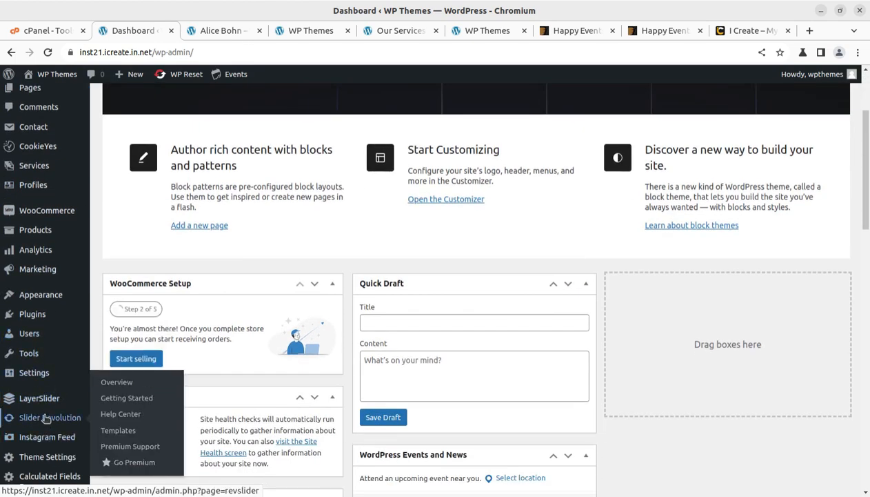
click(117, 389)
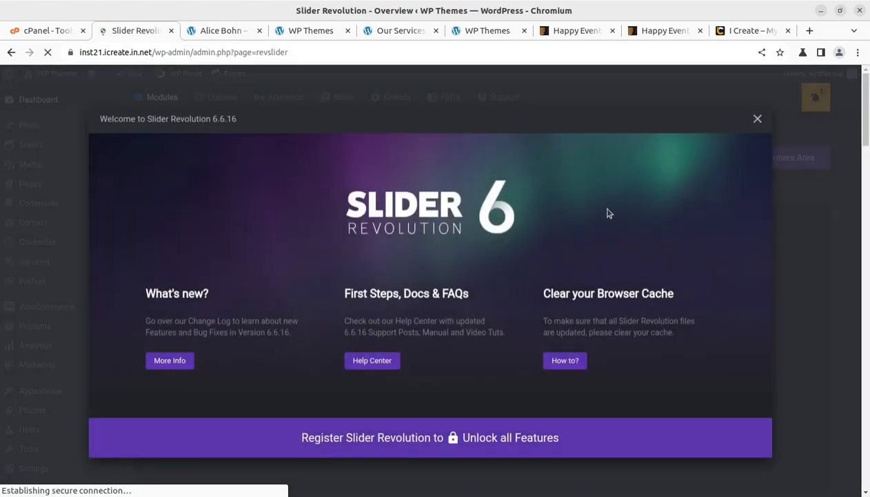
click(757, 118)
scroll(419, 328, down, 5)
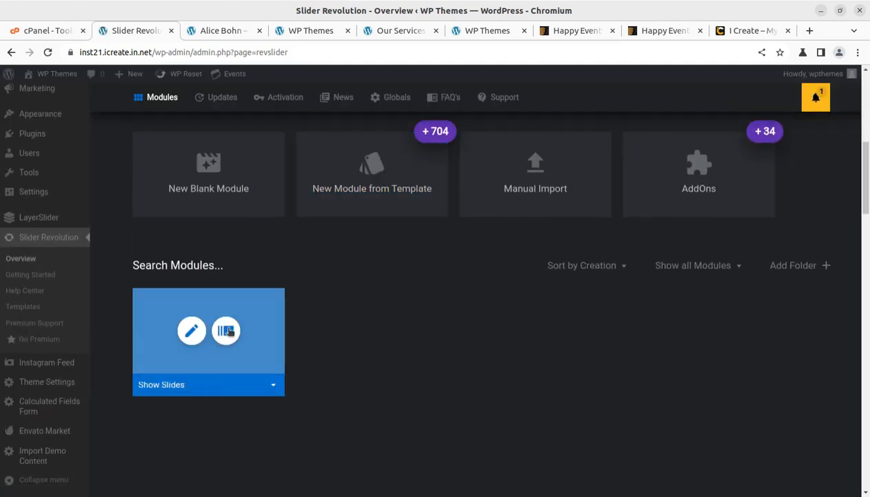
scroll(194, 382, down, 2)
mouse_move(178, 301)
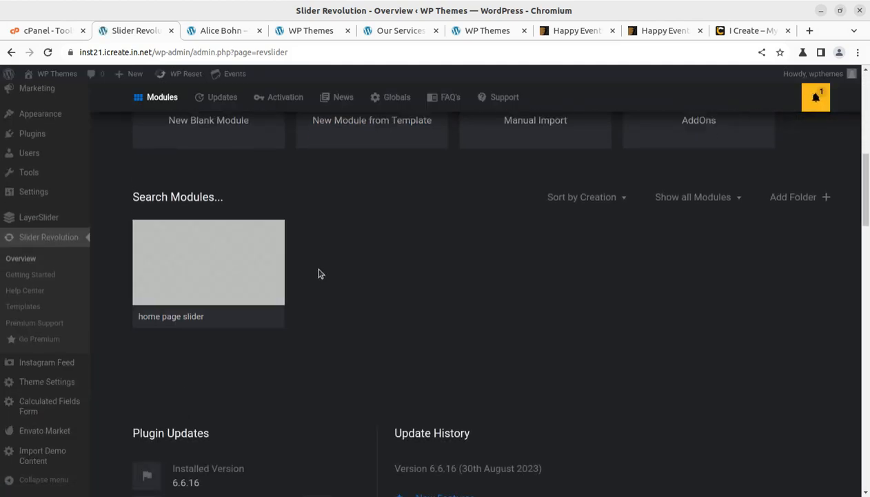
mouse_move(229, 266)
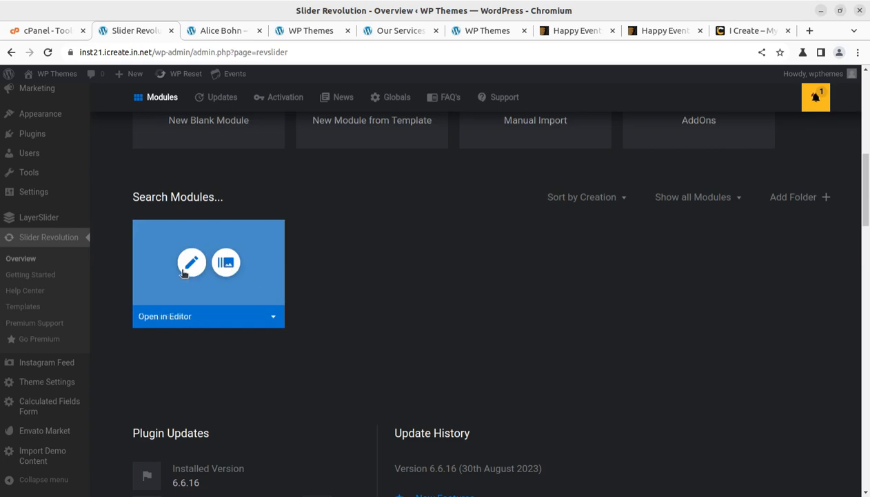
Return to the WordPress dashboard and look over the Instagram Feed plugin's setup page
scroll(25, 105, up, 5)
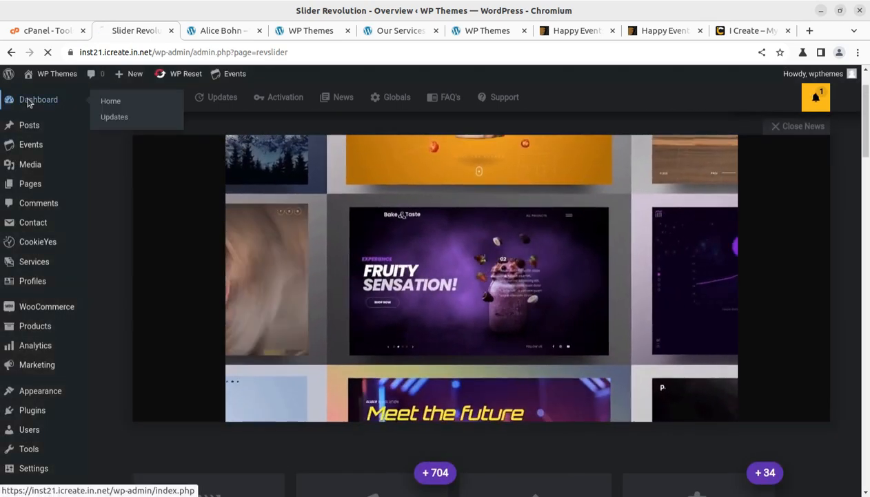
click(26, 102)
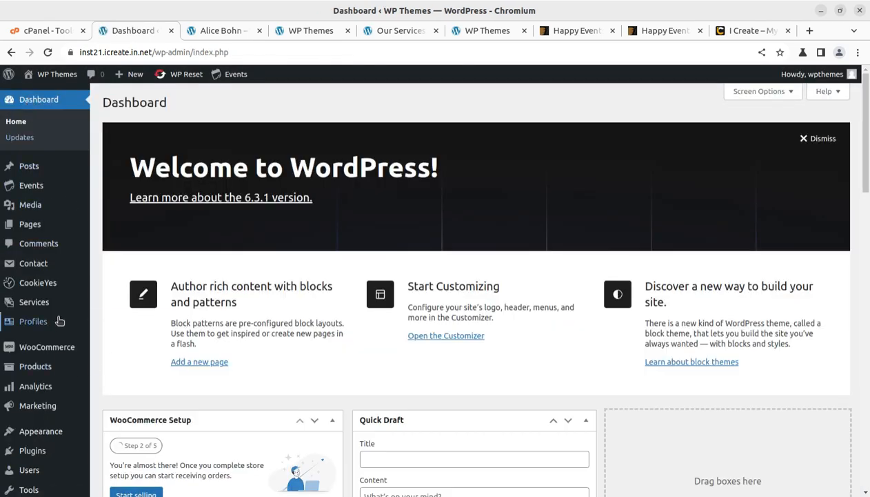
mouse_move(60, 320)
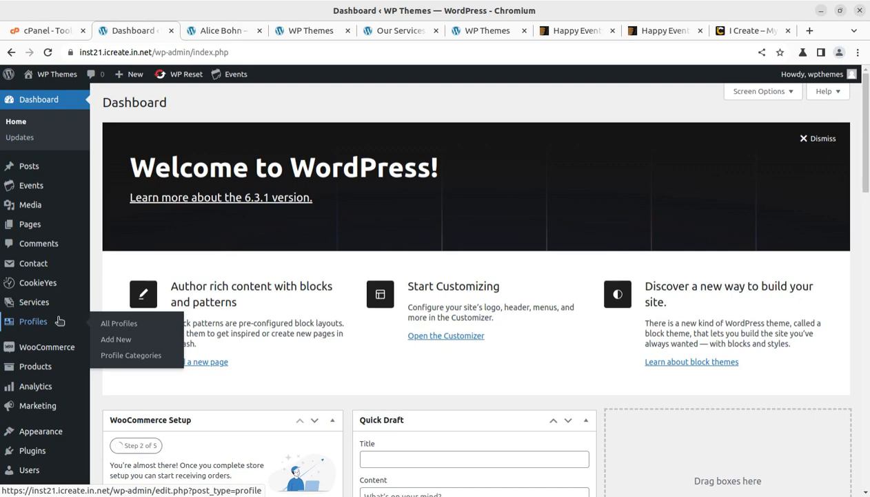
scroll(60, 320, down, 2)
scroll(41, 362, down, 4)
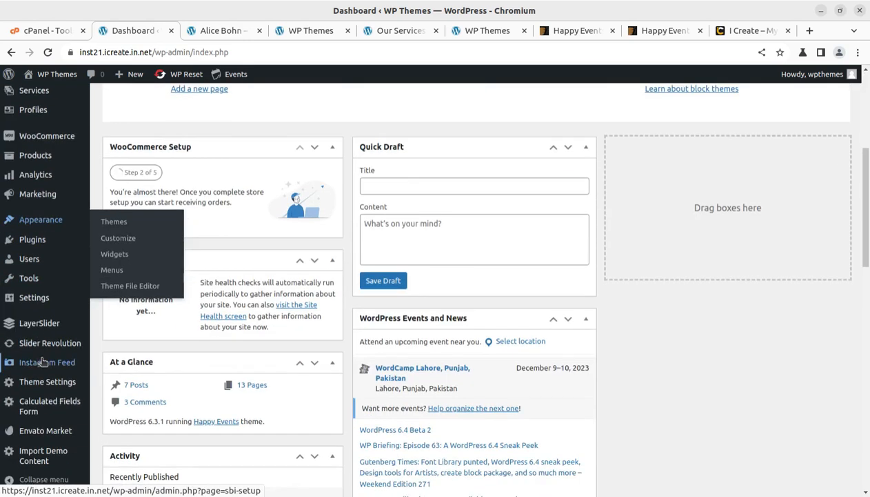
mouse_move(45, 365)
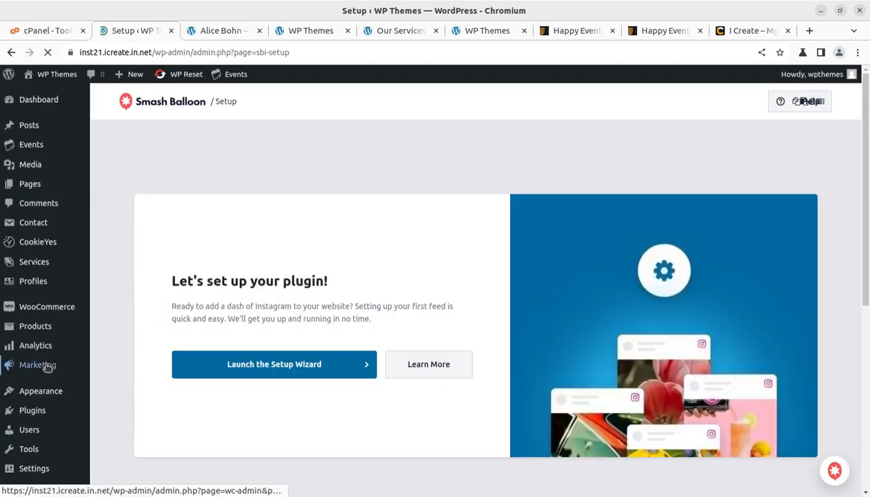
scroll(397, 338, down, 2)
scroll(335, 332, down, 3)
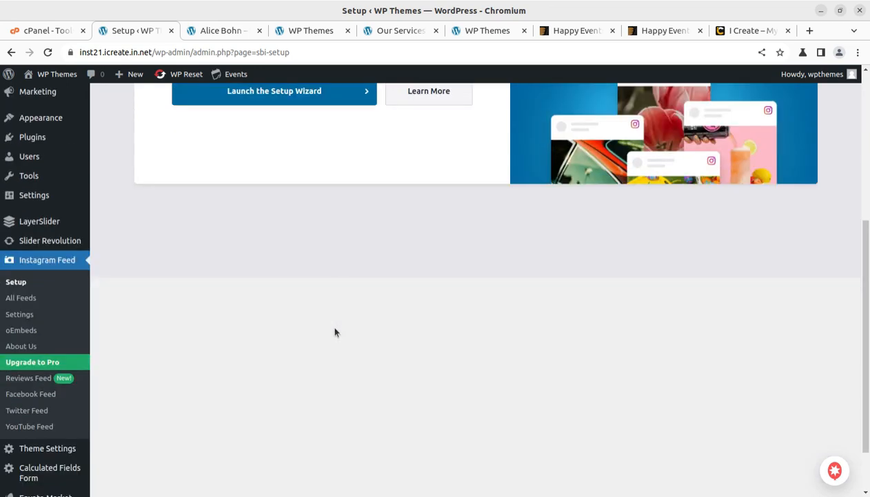
scroll(255, 242, up, 3)
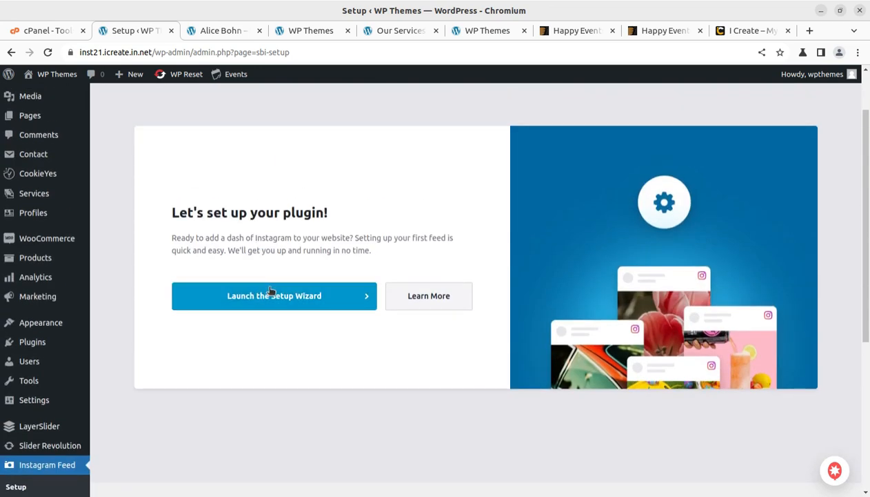
scroll(89, 357, down, 3)
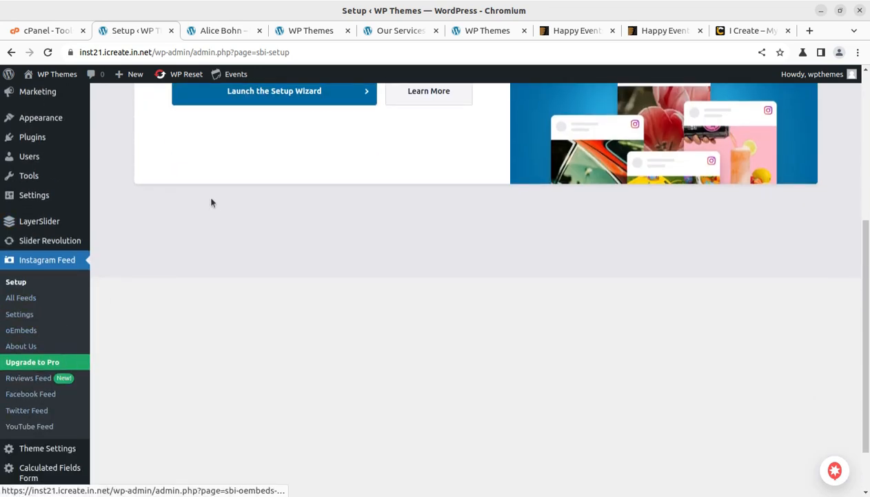
scroll(211, 200, up, 2)
scroll(79, 412, down, 2)
Open the Theme Settings and review the General options for theme layout, logo type and logo images
click(49, 452)
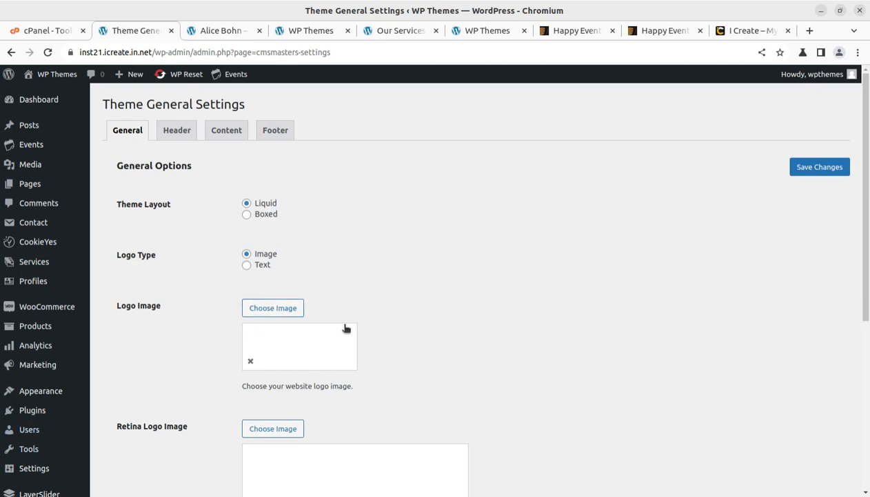
scroll(346, 328, down, 2)
scroll(417, 308, down, 2)
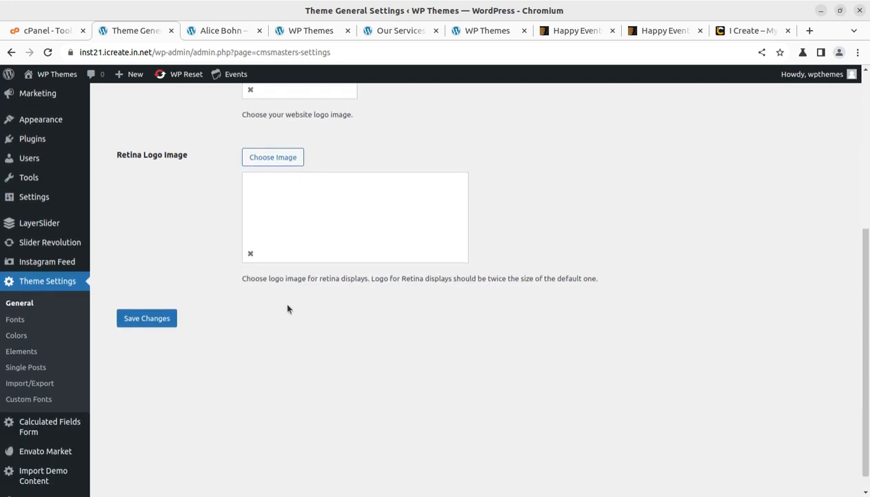
scroll(288, 306, up, 4)
Review the theme's Header options, highlighting the Top Short Info code and checking the header style choices
click(176, 130)
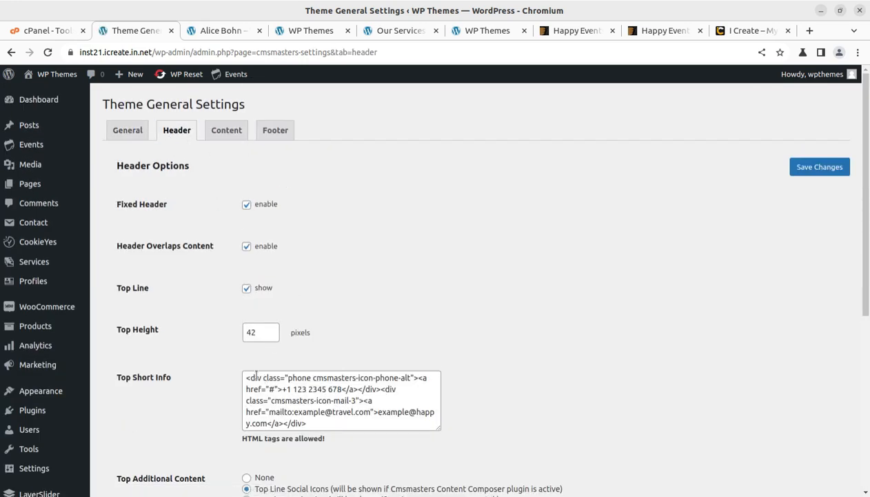
drag(250, 377, 311, 423)
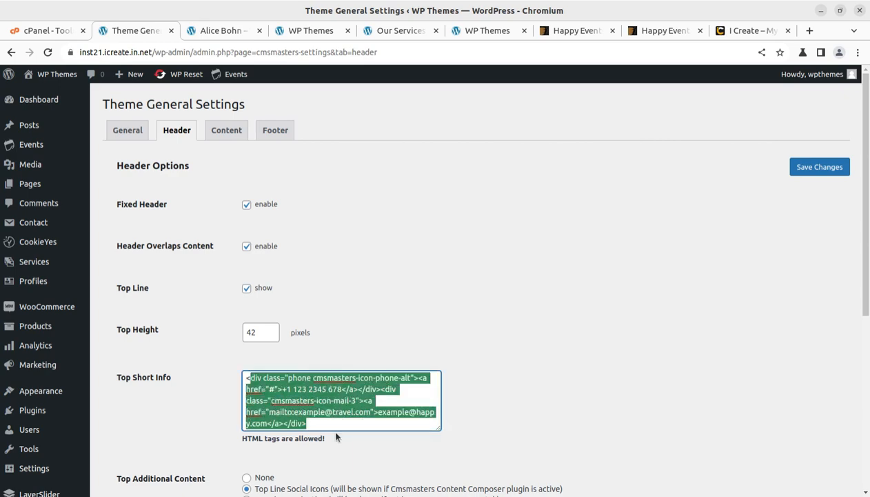
scroll(314, 423, down, 3)
scroll(267, 282, down, 2)
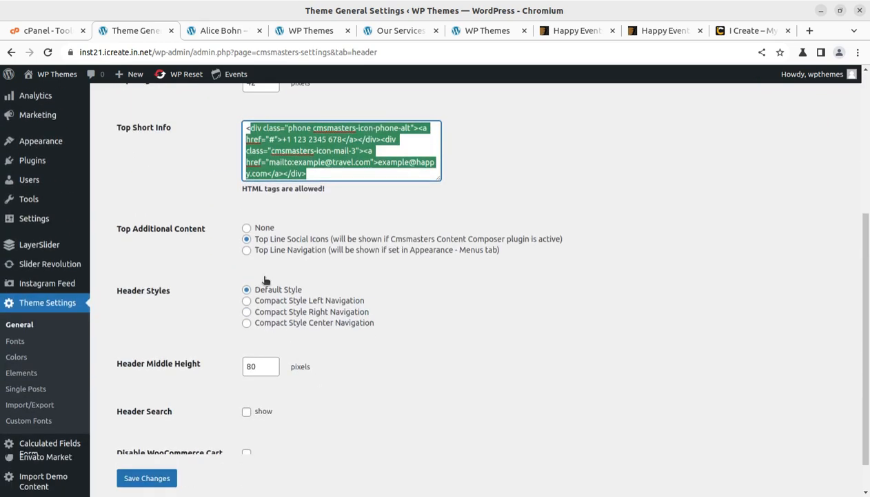
scroll(259, 273, up, 5)
View the theme's Content and Footer options, highlighting the footer's copyright text
click(235, 137)
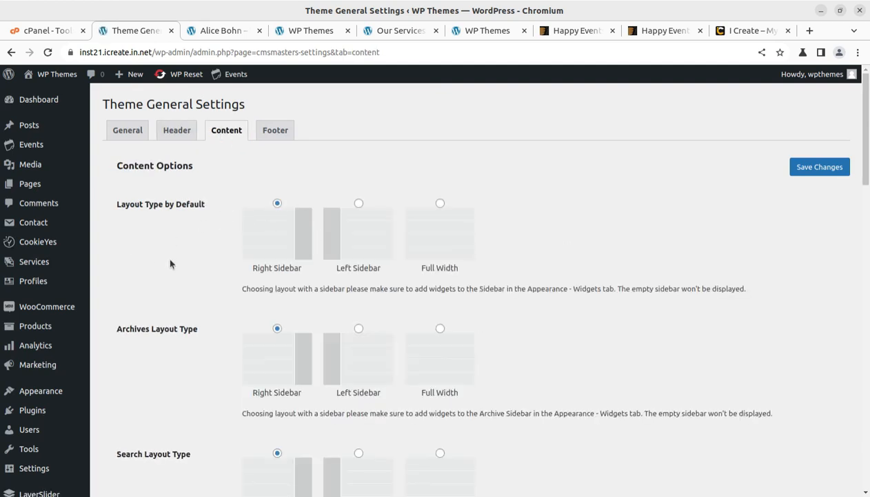
click(270, 141)
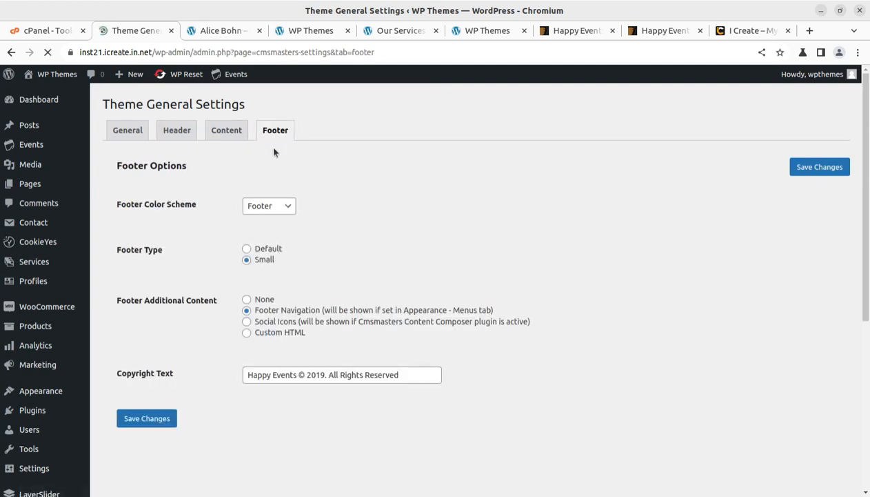
drag(272, 375, 436, 375)
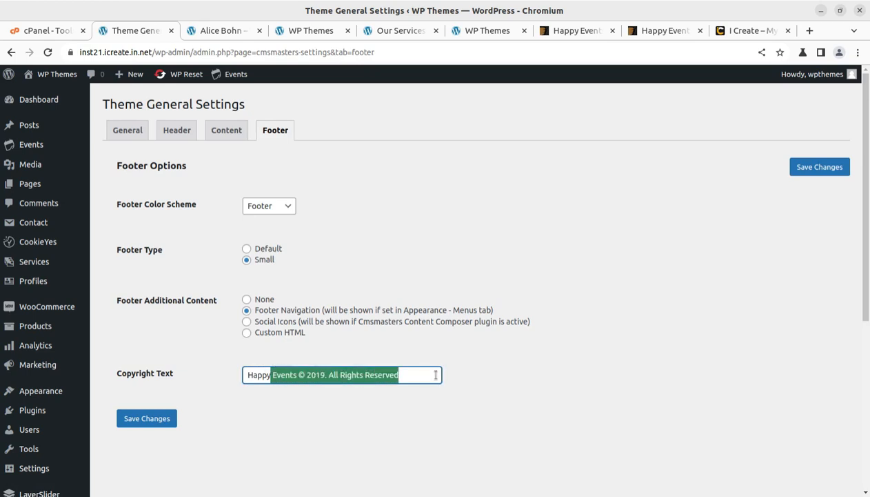
Open Calculated Fields Form and examine its form list, default settings and troubleshooting settings
scroll(97, 400, down, 5)
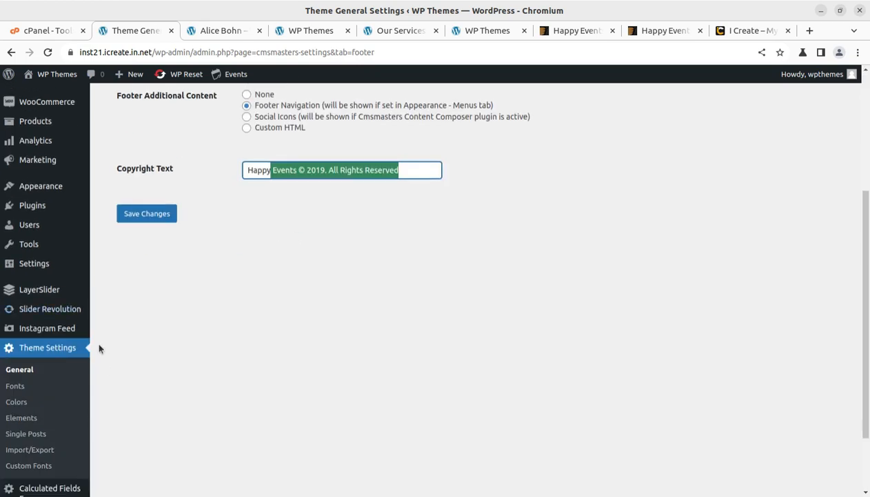
scroll(91, 377, down, 1)
click(54, 407)
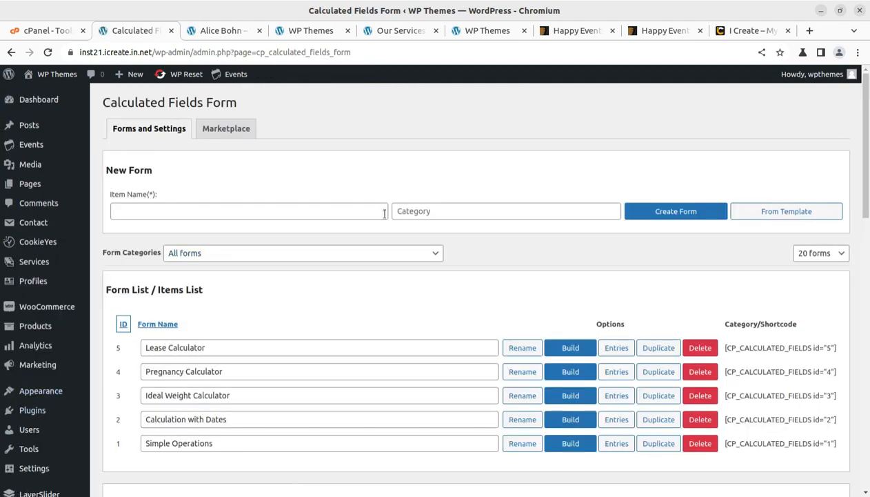
scroll(522, 274, down, 5)
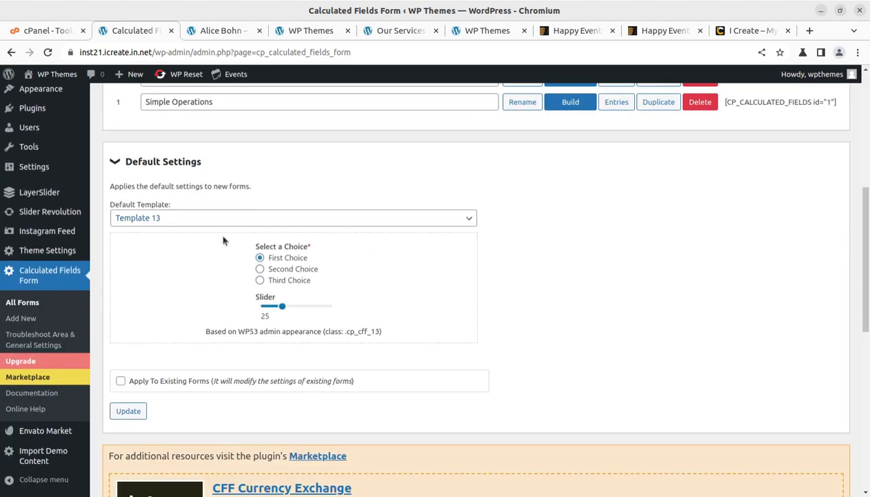
scroll(495, 272, down, 3)
scroll(502, 277, up, 8)
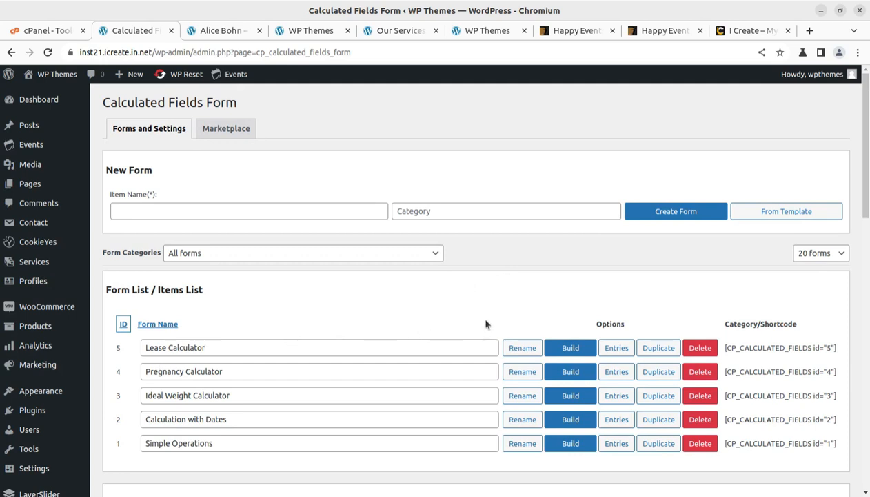
scroll(497, 204, down, 7)
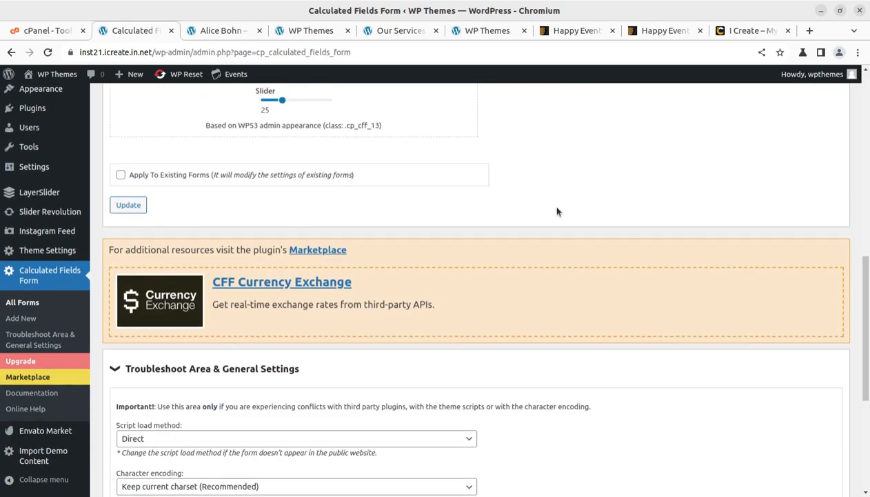
scroll(557, 211, down, 4)
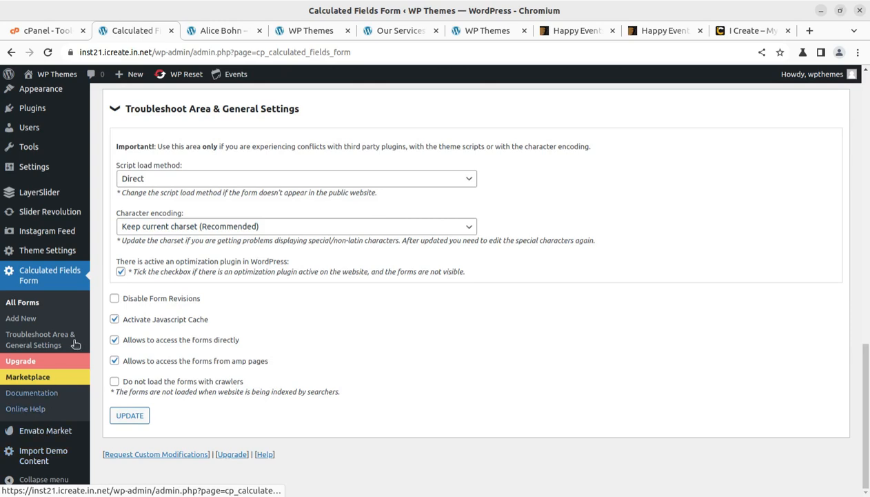
Open the site's front end in a new tab and close the tab with the profile page
mouse_move(43, 74)
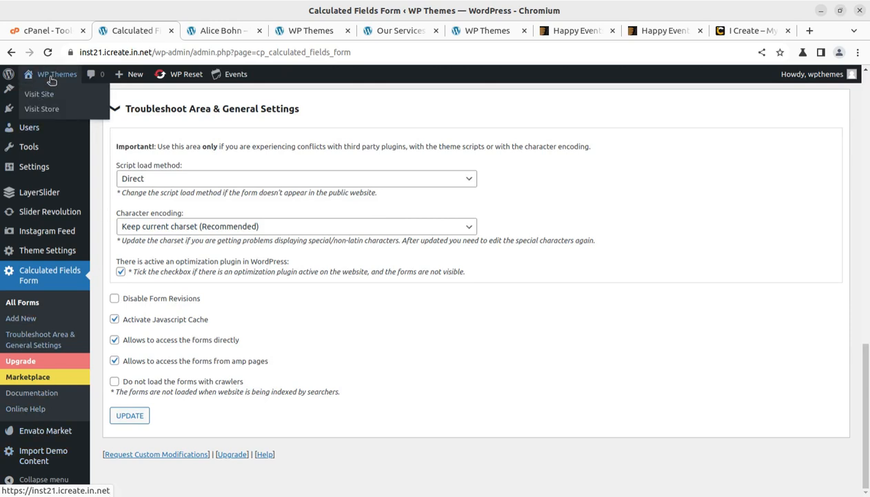
middle_click(38, 94)
click(214, 30)
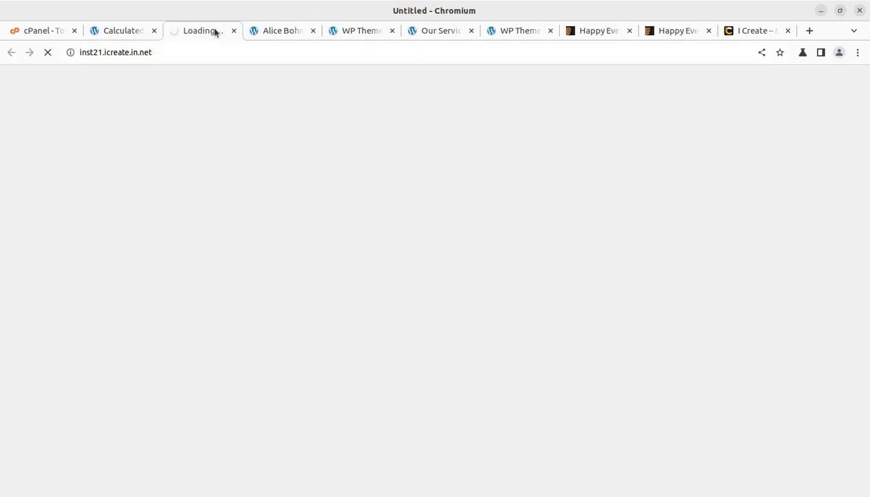
click(279, 30)
click(311, 31)
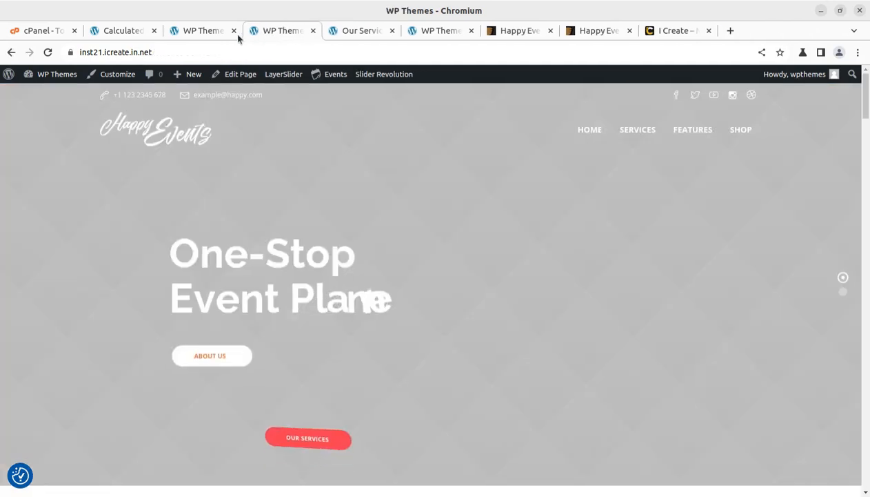
Open the Home page for editing, view the icon settings above Unforgettable Time and close them without changes
mouse_move(259, 84)
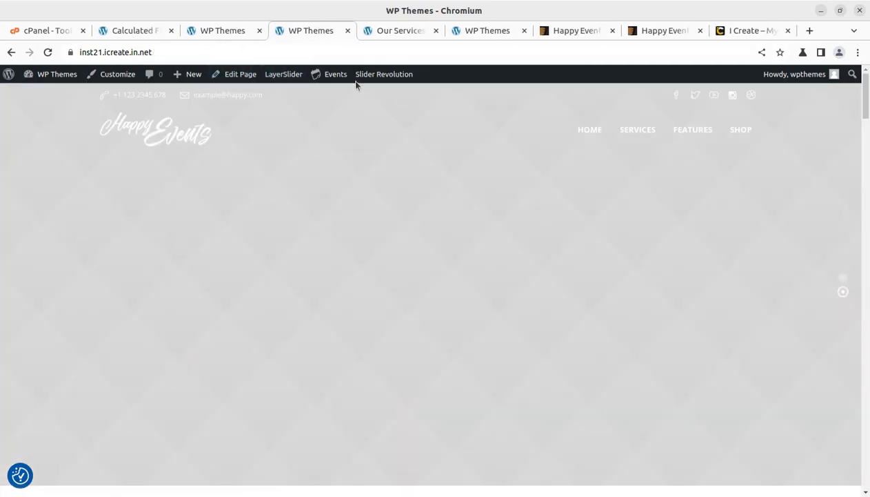
mouse_move(383, 75)
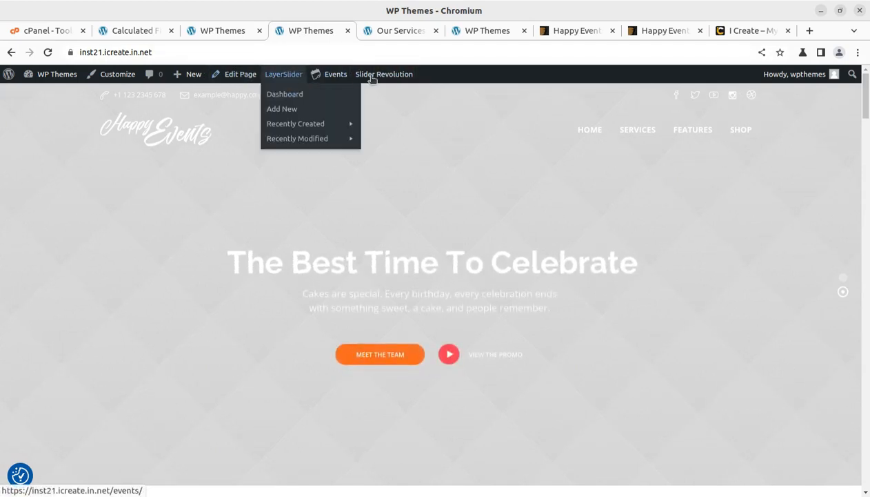
click(238, 75)
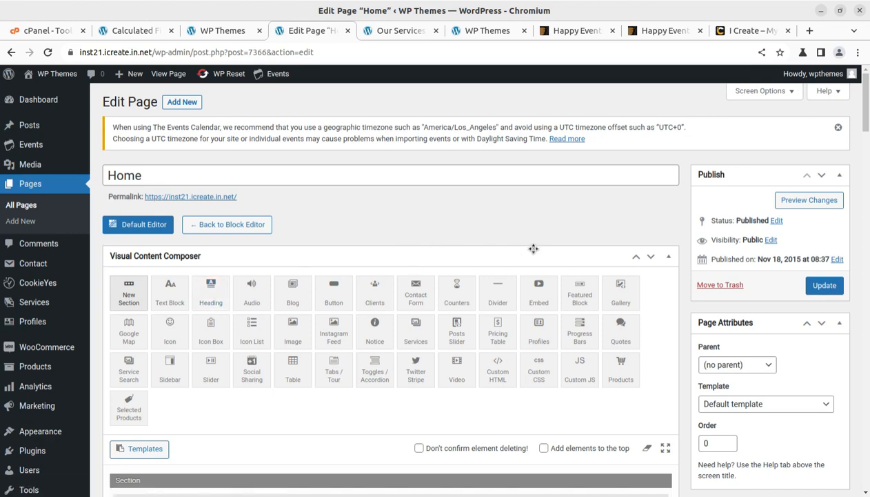
scroll(435, 232, down, 3)
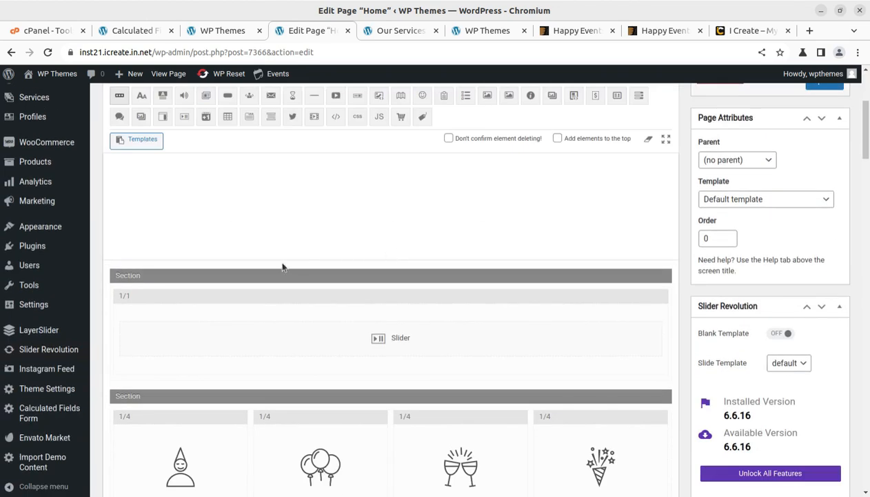
scroll(285, 268, down, 4)
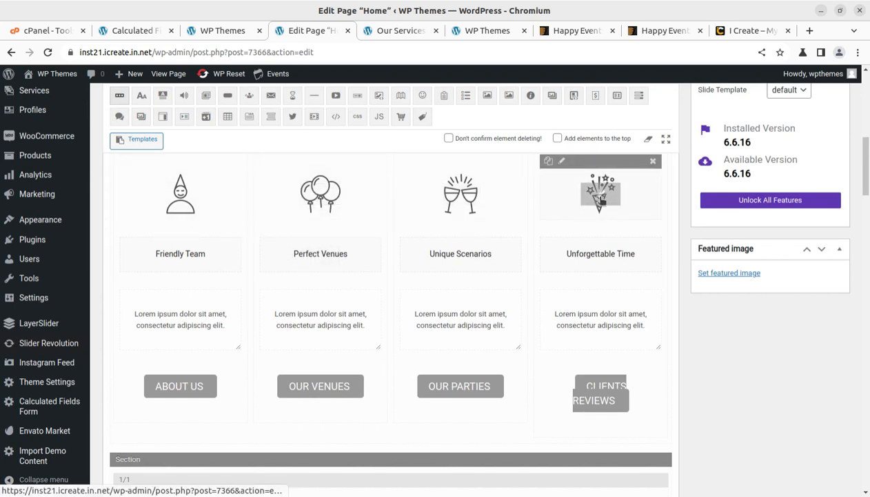
click(562, 162)
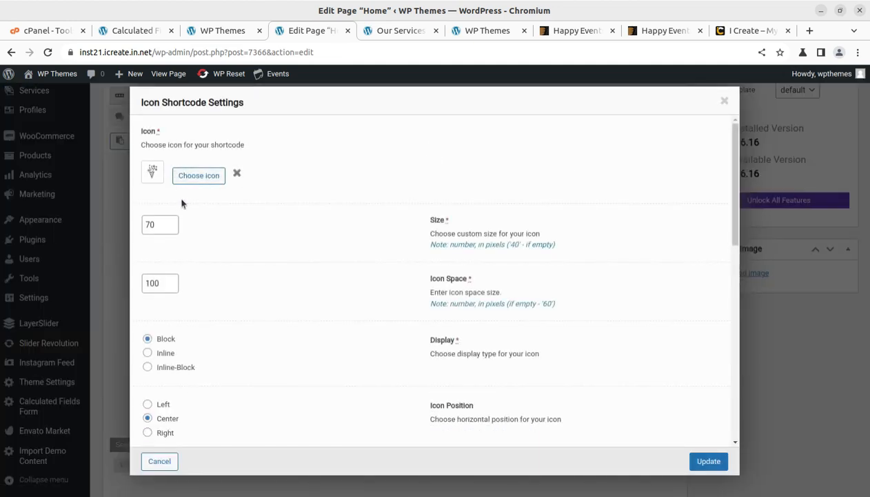
click(724, 101)
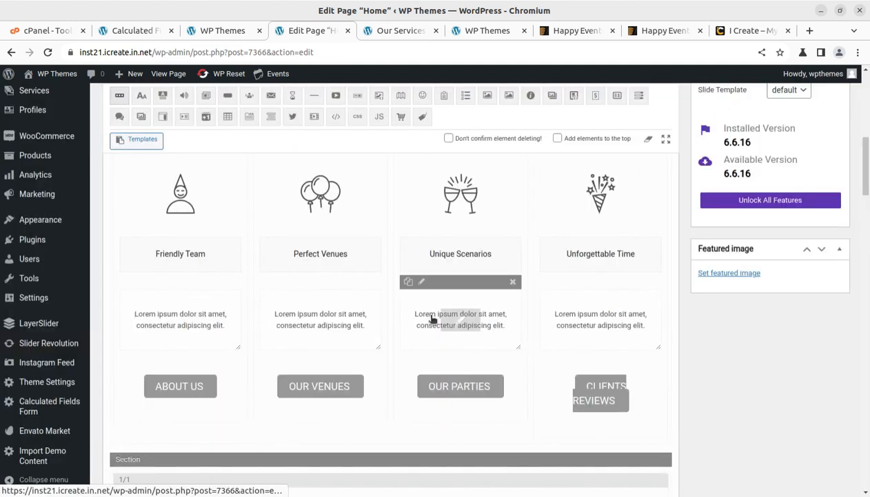
Look through the Home page's Celebrate With Us!, Our Services, budget calculator and What People Say sections in the Visual Content Composer
scroll(441, 290, down, 3)
scroll(432, 318, down, 2)
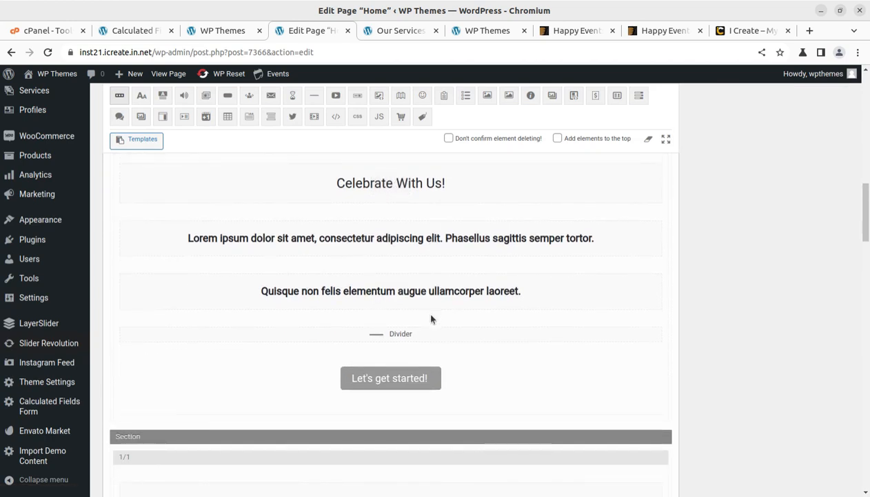
scroll(431, 316, down, 2)
scroll(431, 318, down, 2)
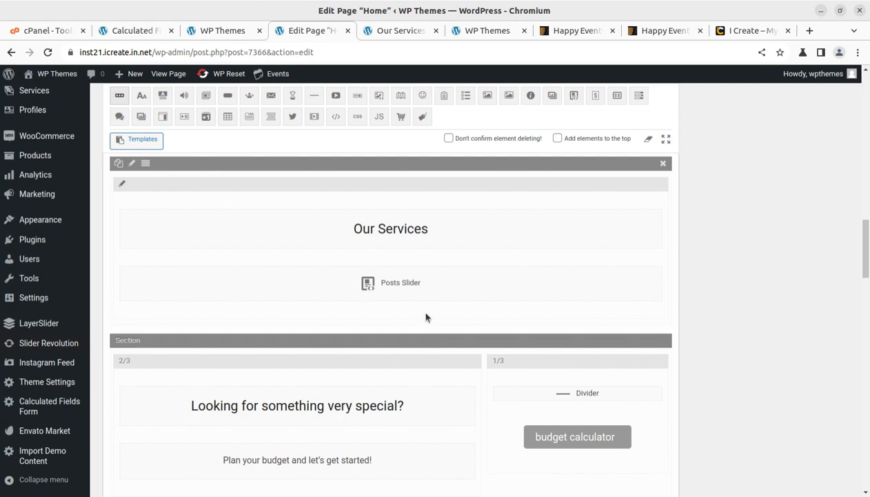
scroll(421, 305, down, 3)
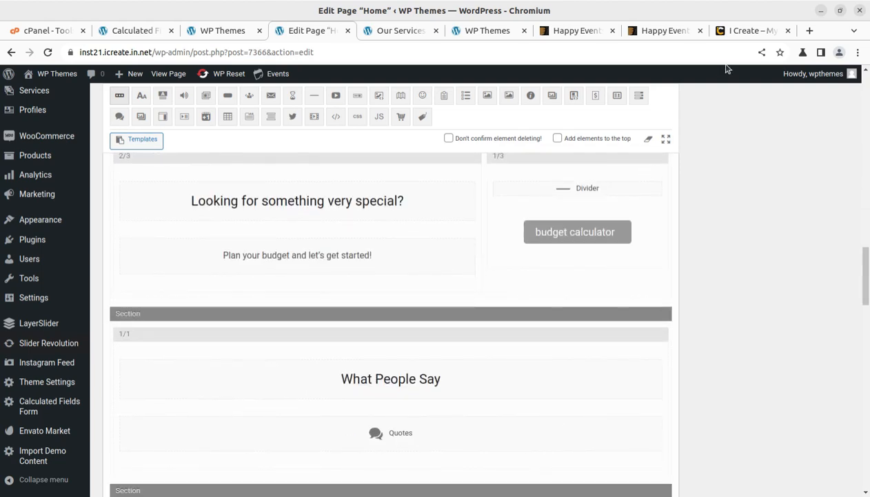
Look at the Happy Events item page on ThemeForest and the home page of the I Create website
click(569, 28)
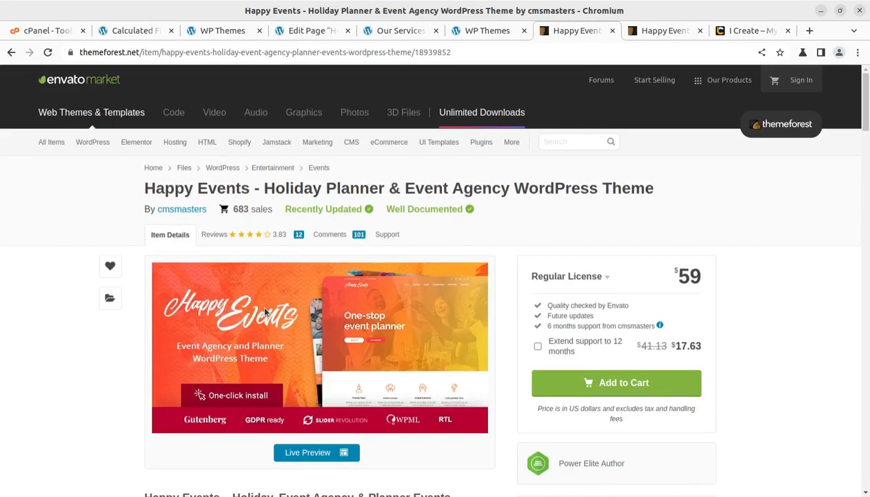
mouse_move(266, 310)
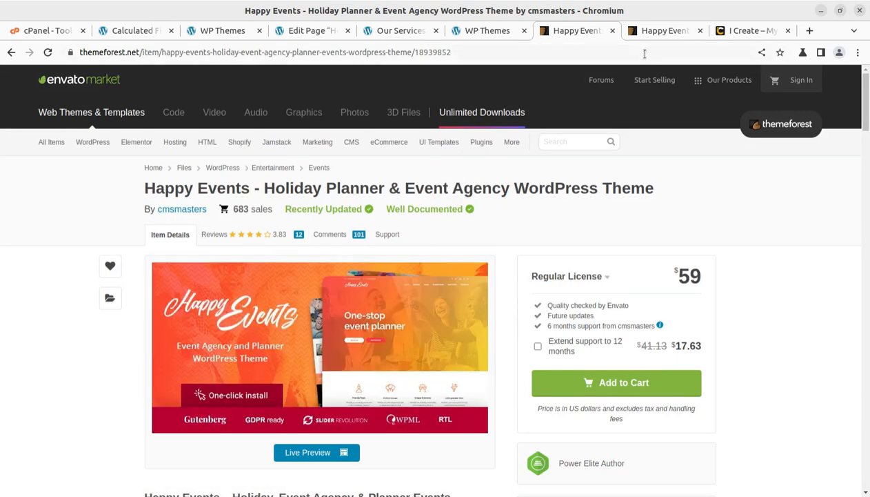
click(745, 31)
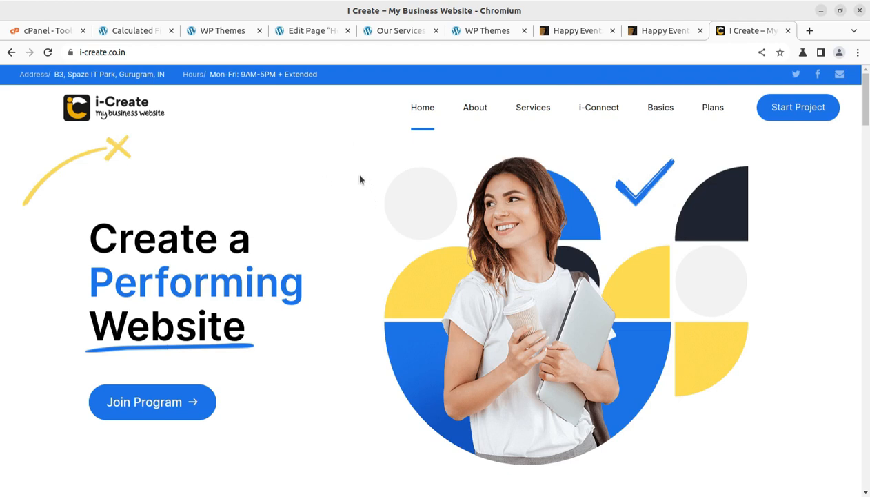
Close the Home page editor and Our Services tabs and load the site's imported home page through the Happy Events logo
click(311, 31)
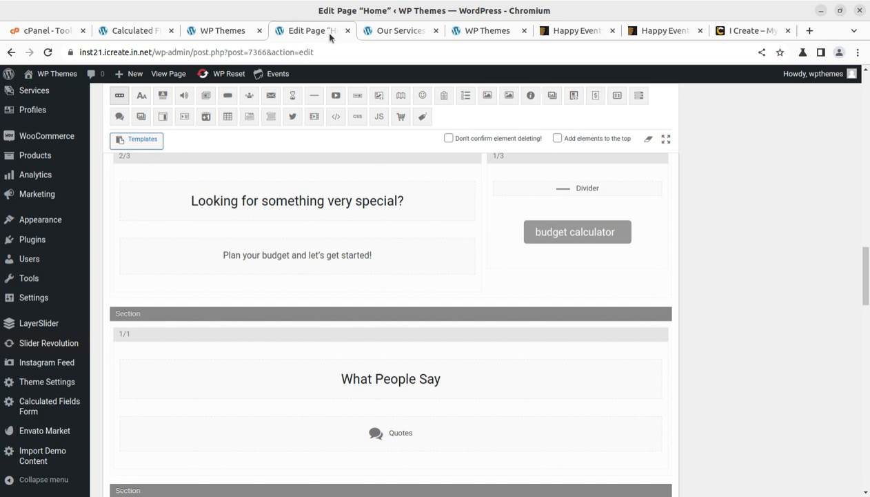
click(348, 31)
click(348, 31)
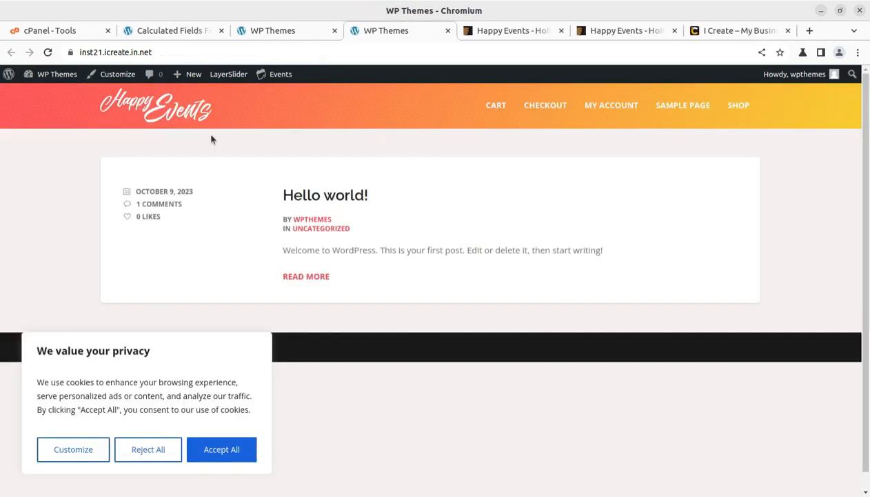
click(172, 105)
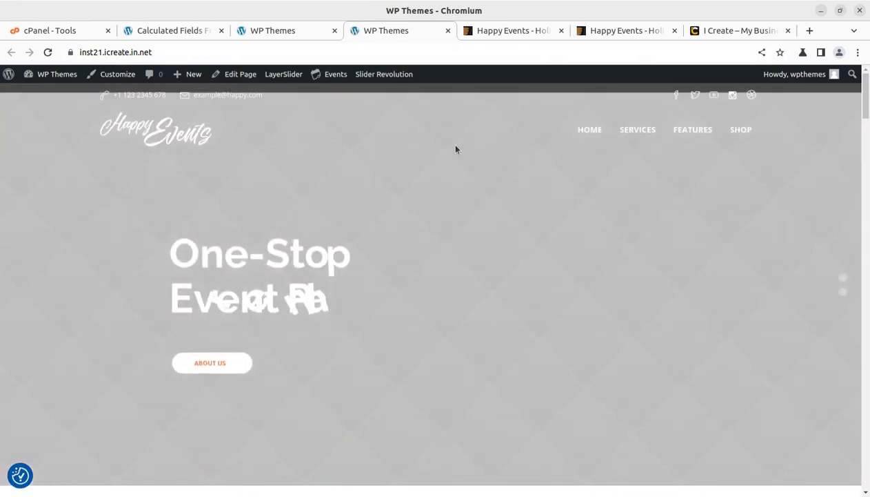
View the top of the Happy Events theme preview on ThemeForest and show the i-Connect options on the I Create website
click(512, 33)
click(601, 37)
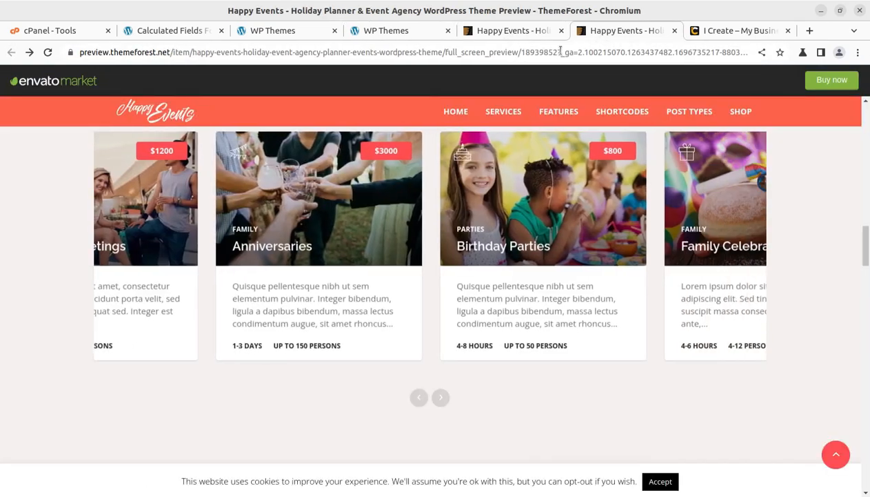
scroll(354, 266, up, 11)
scroll(353, 266, up, 4)
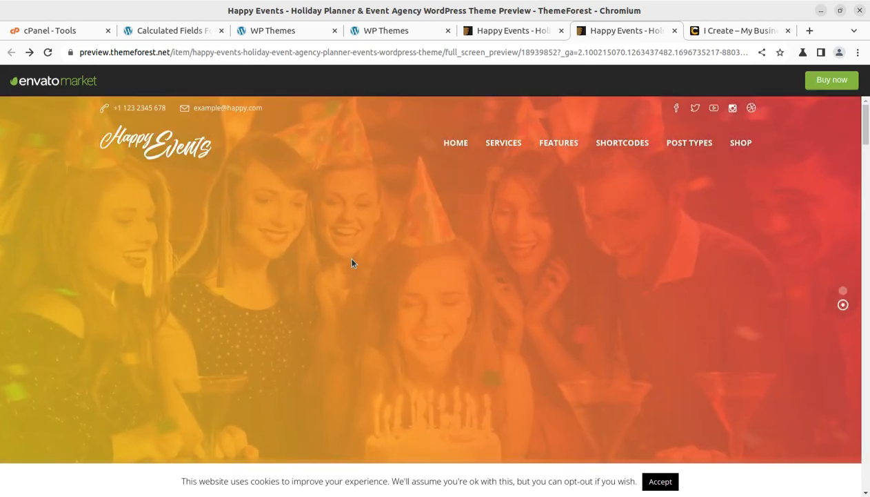
click(713, 32)
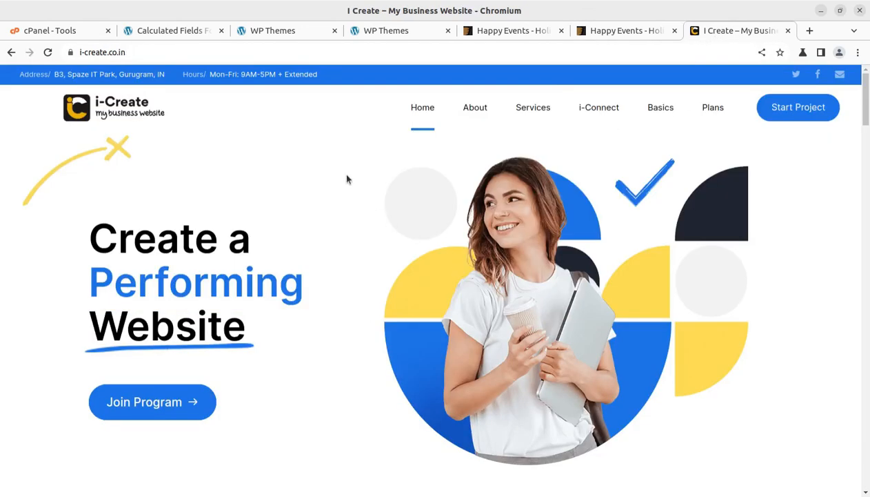
mouse_move(592, 109)
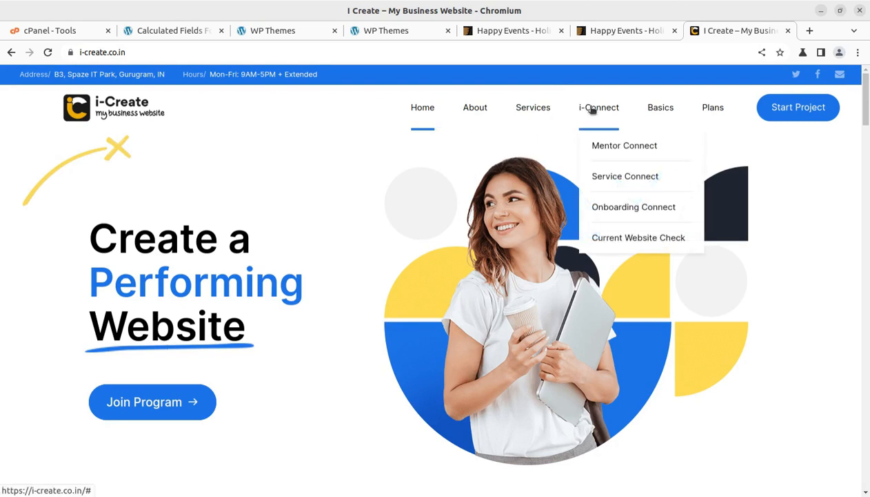